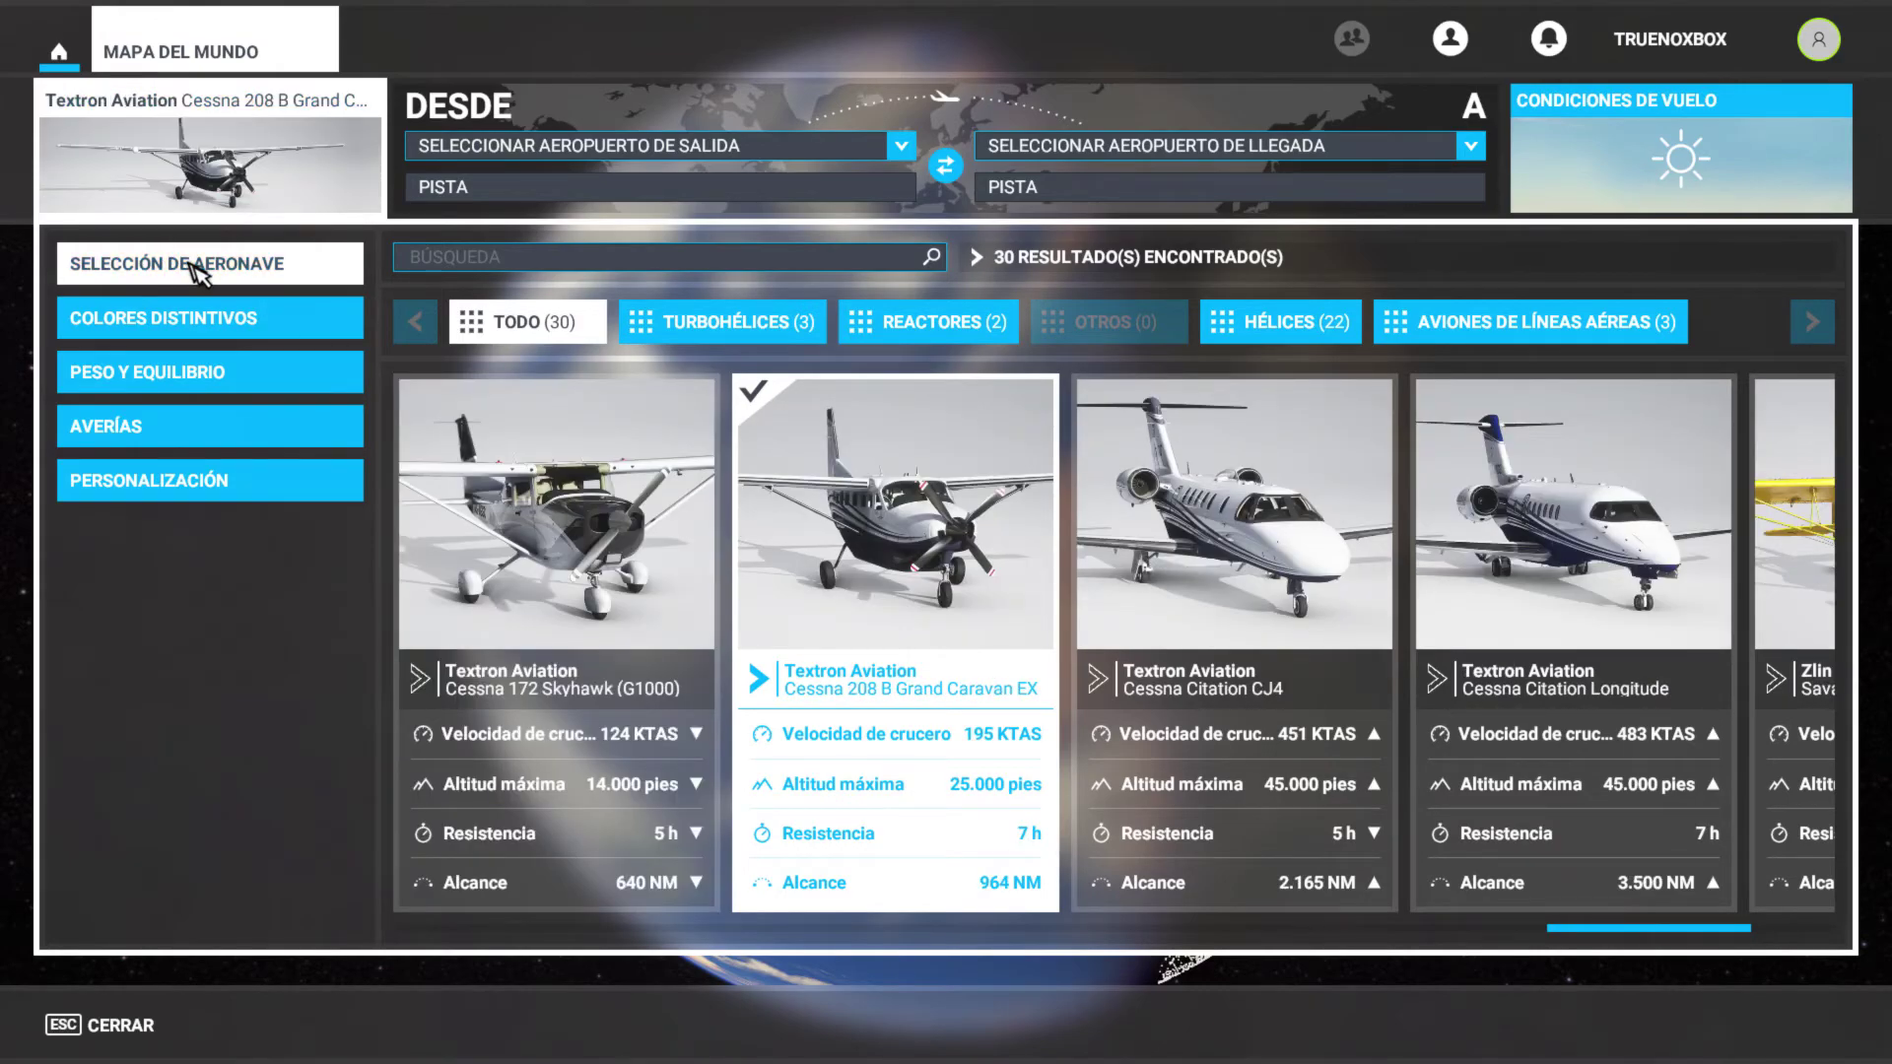
Step: Close the aircraft selection and examine the airports of the Iberian Peninsula on the world map
key("Escape")
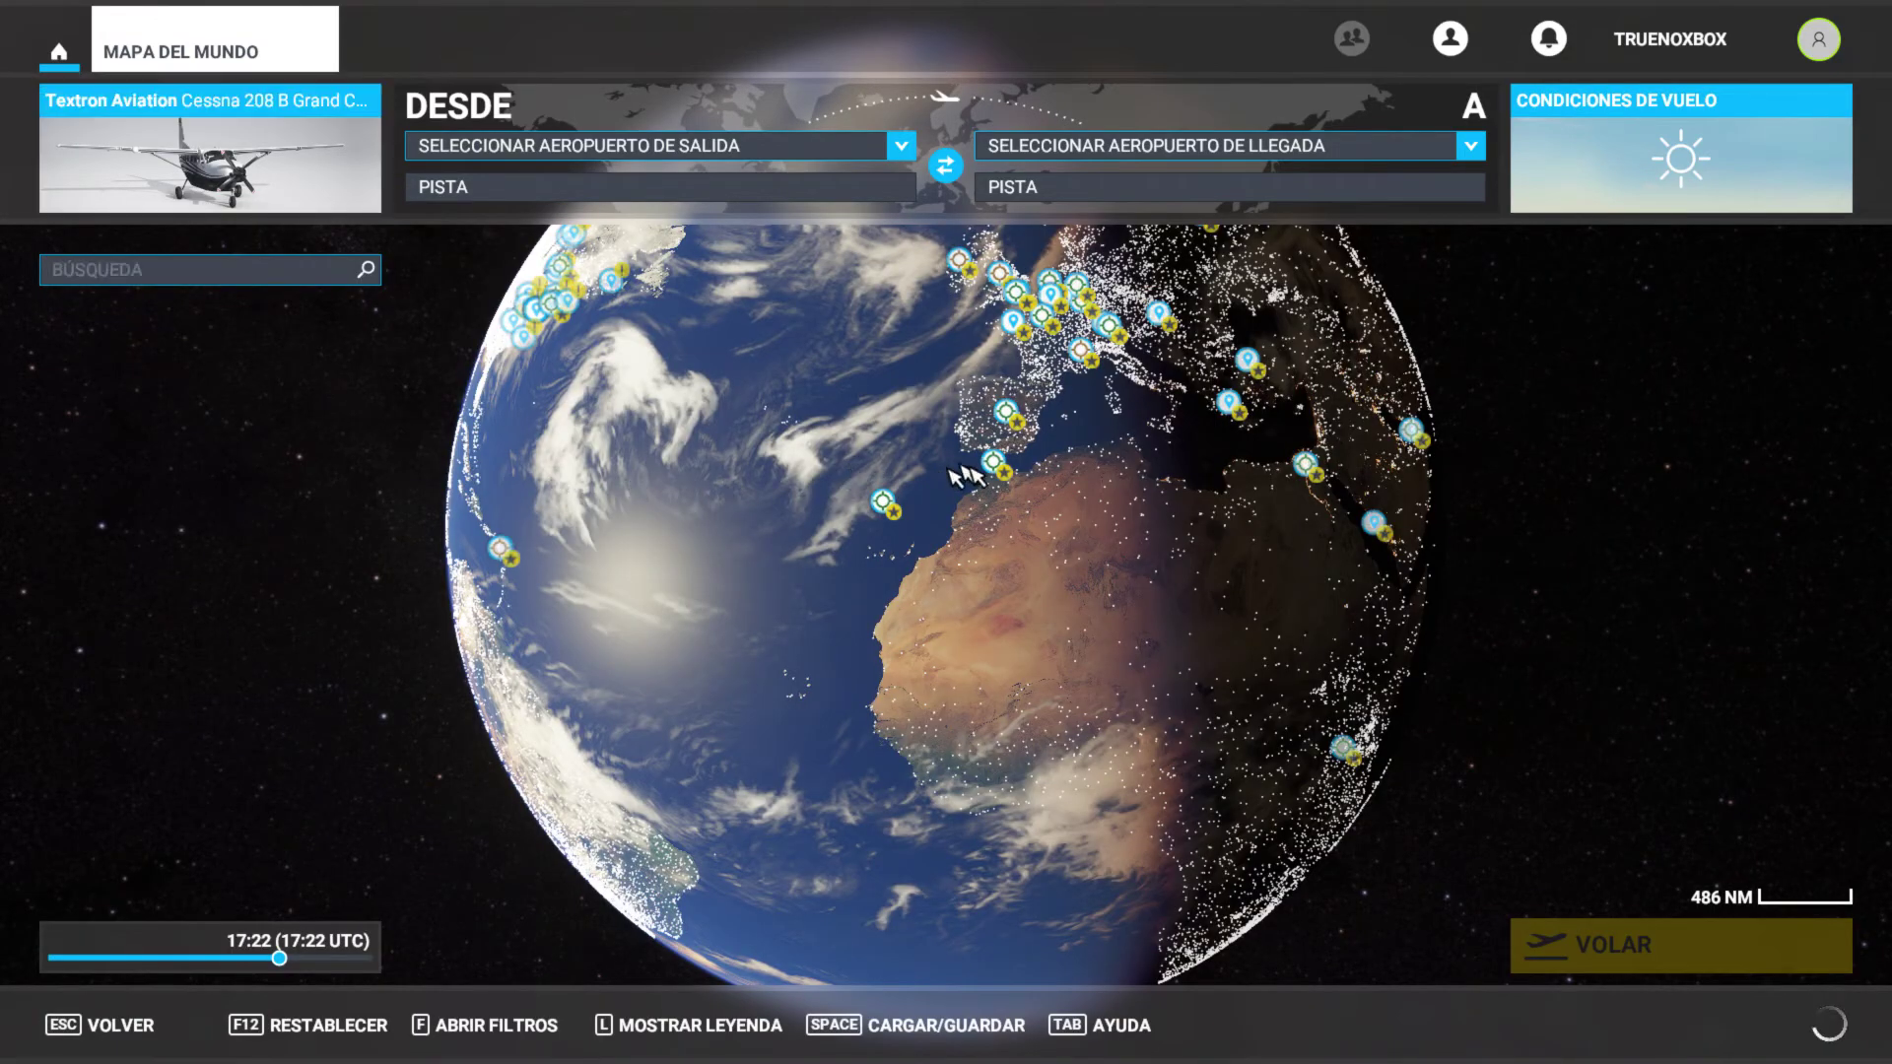
scroll(995, 461, "up", 3)
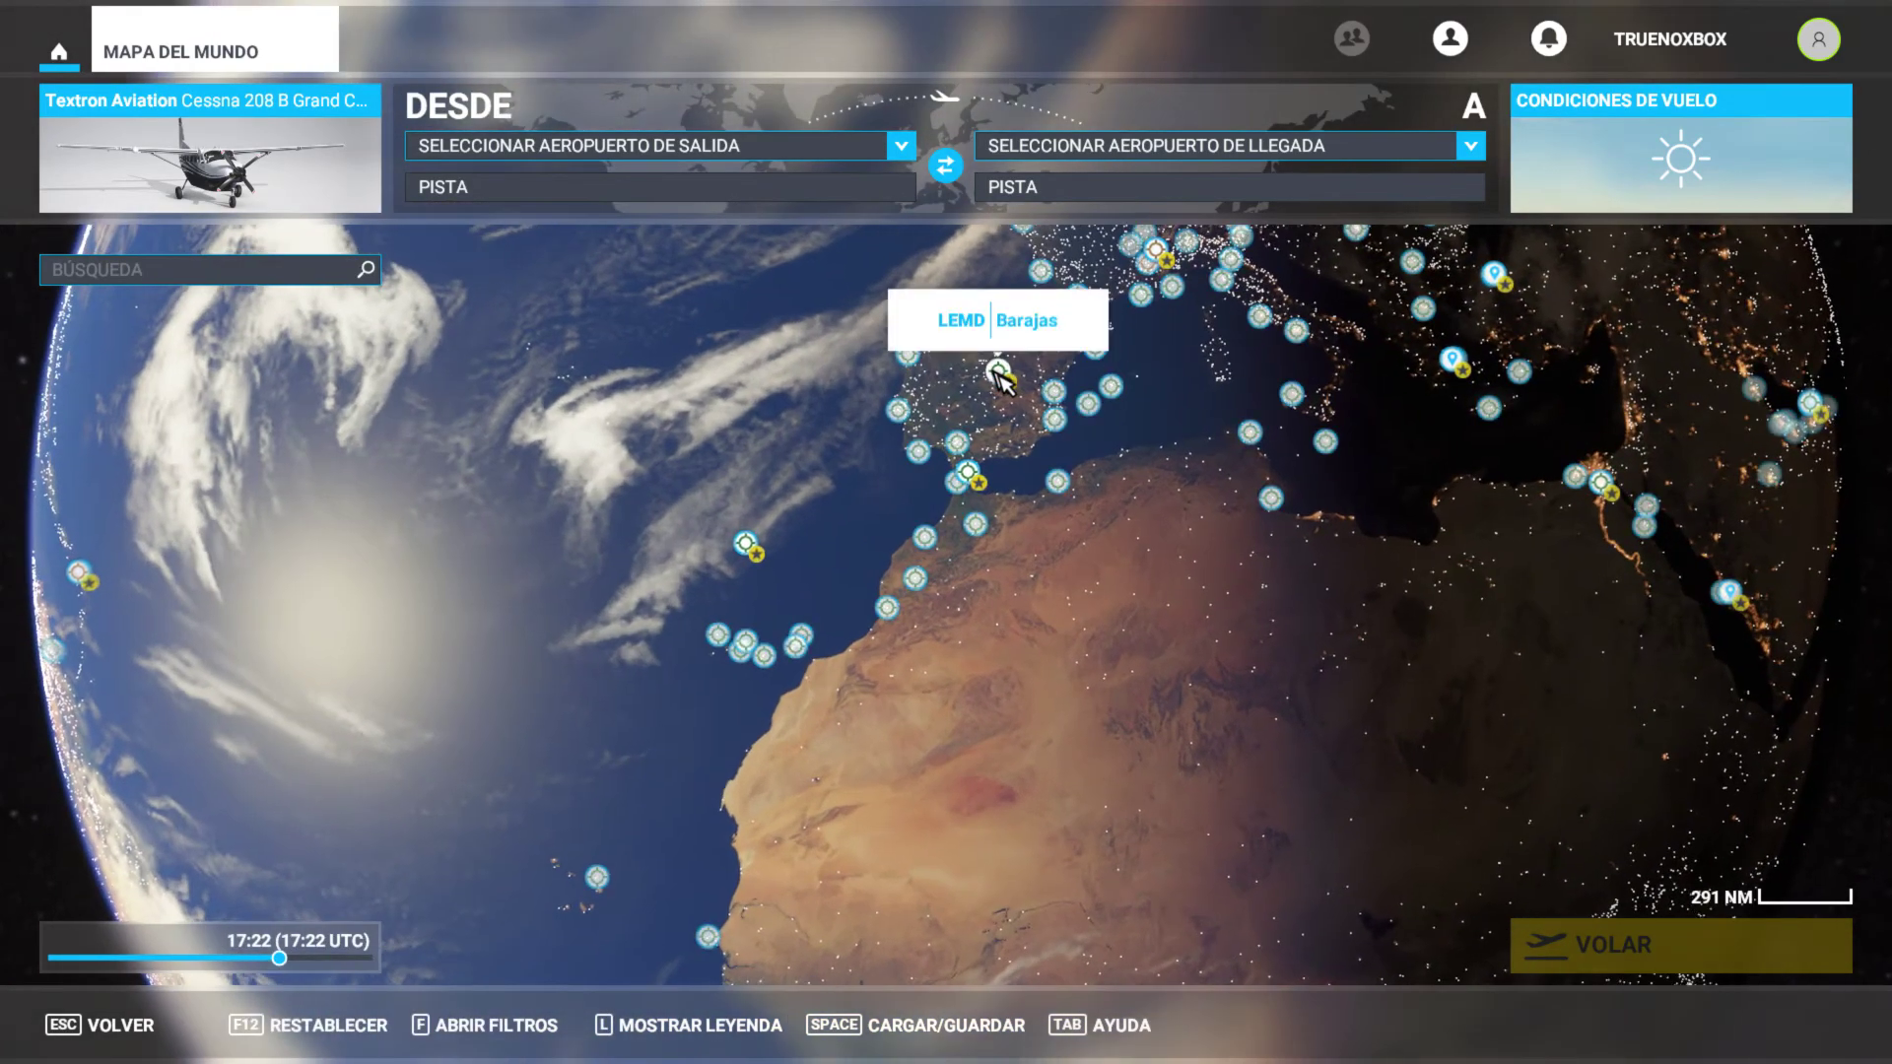
scroll(926, 410, "up", 3)
scroll(921, 412, "up", 2)
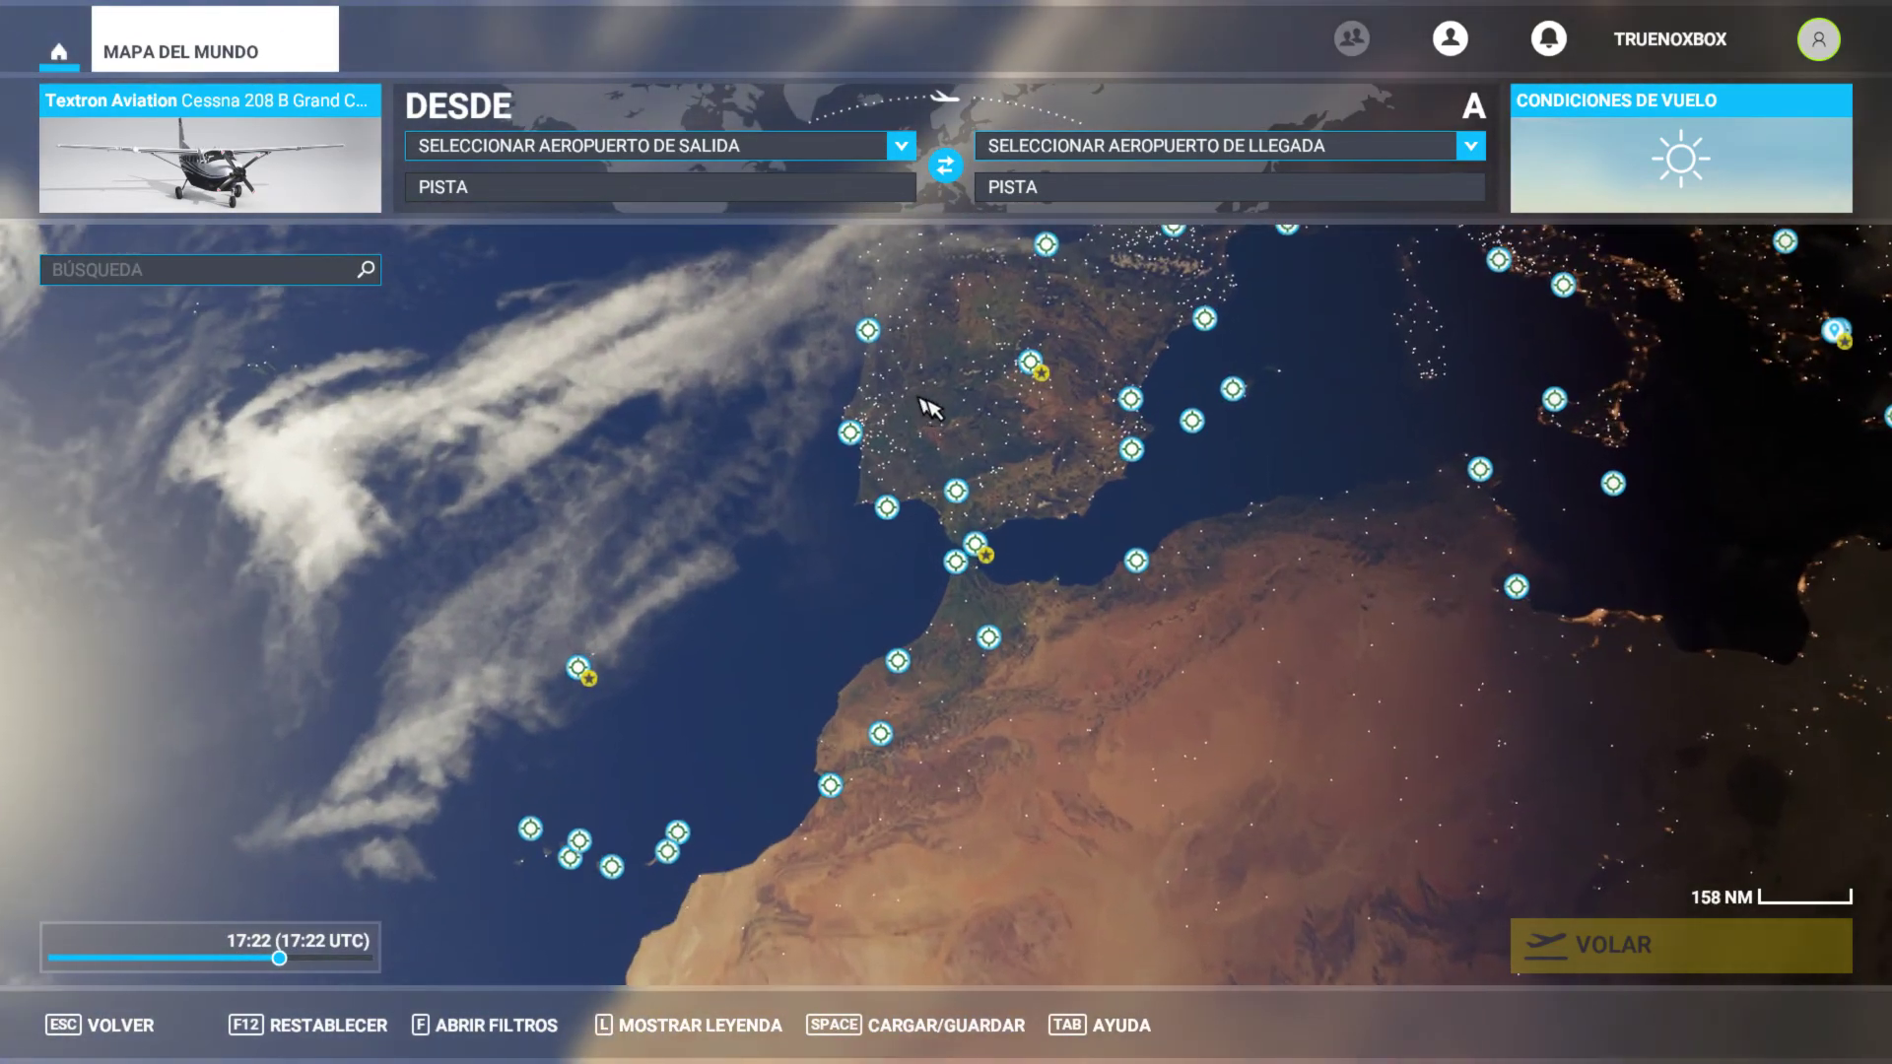
left_click_drag(937, 410, 926, 564)
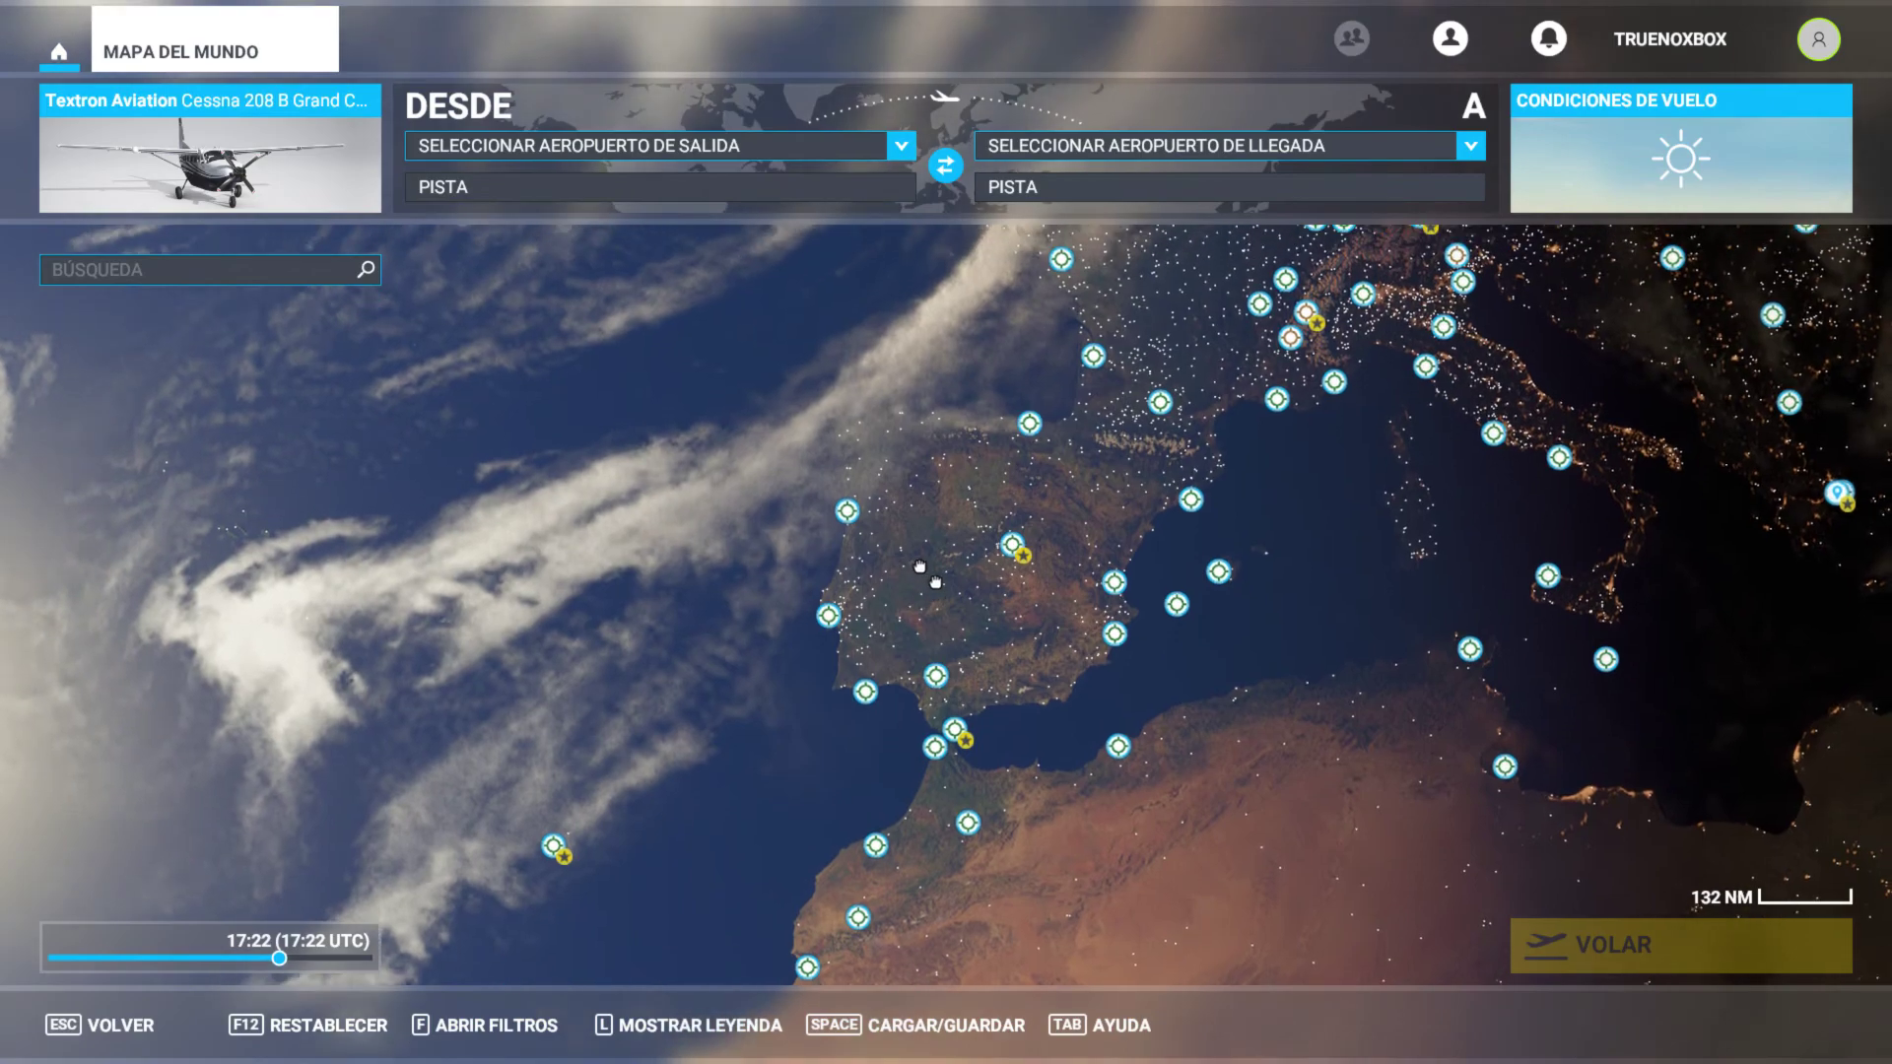
scroll(931, 562, "up", 2)
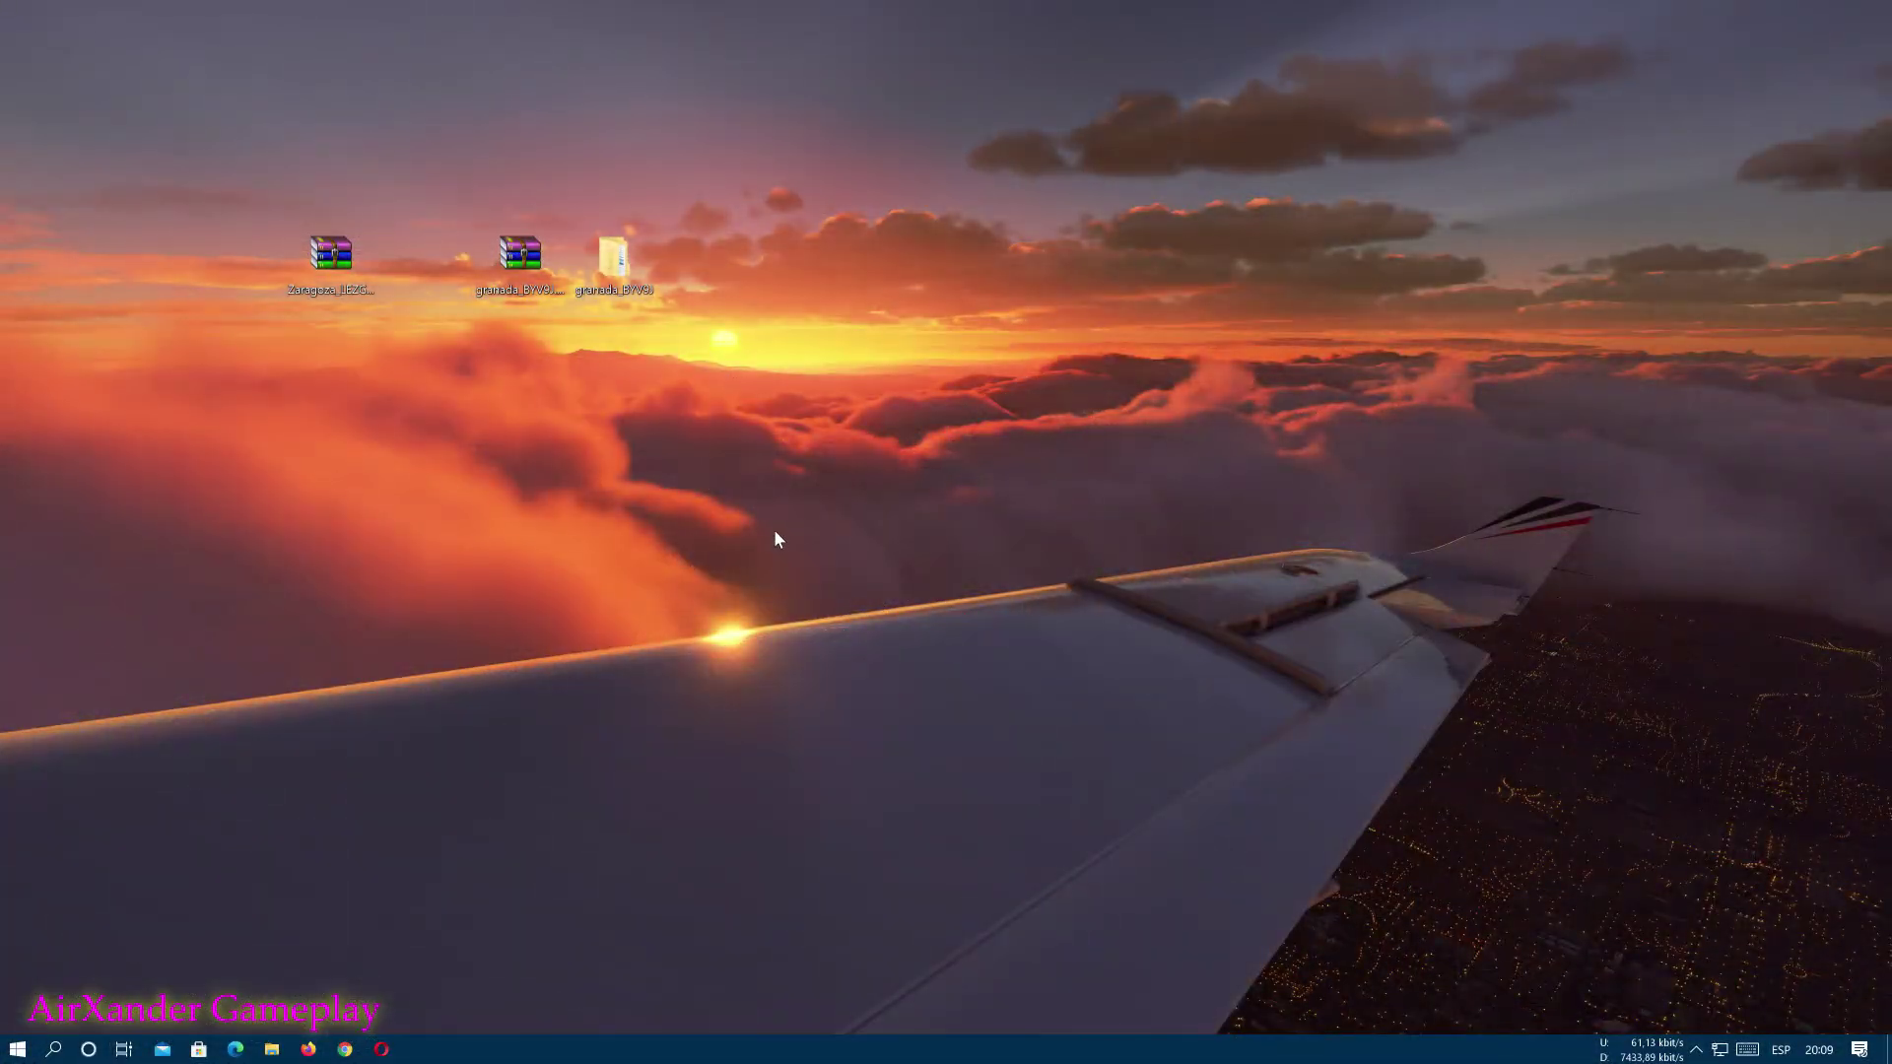
Step: Extract the Zaragoza_LEZG zip archive on the desktop and place the extracted Community folder beside it
left_click(331, 258)
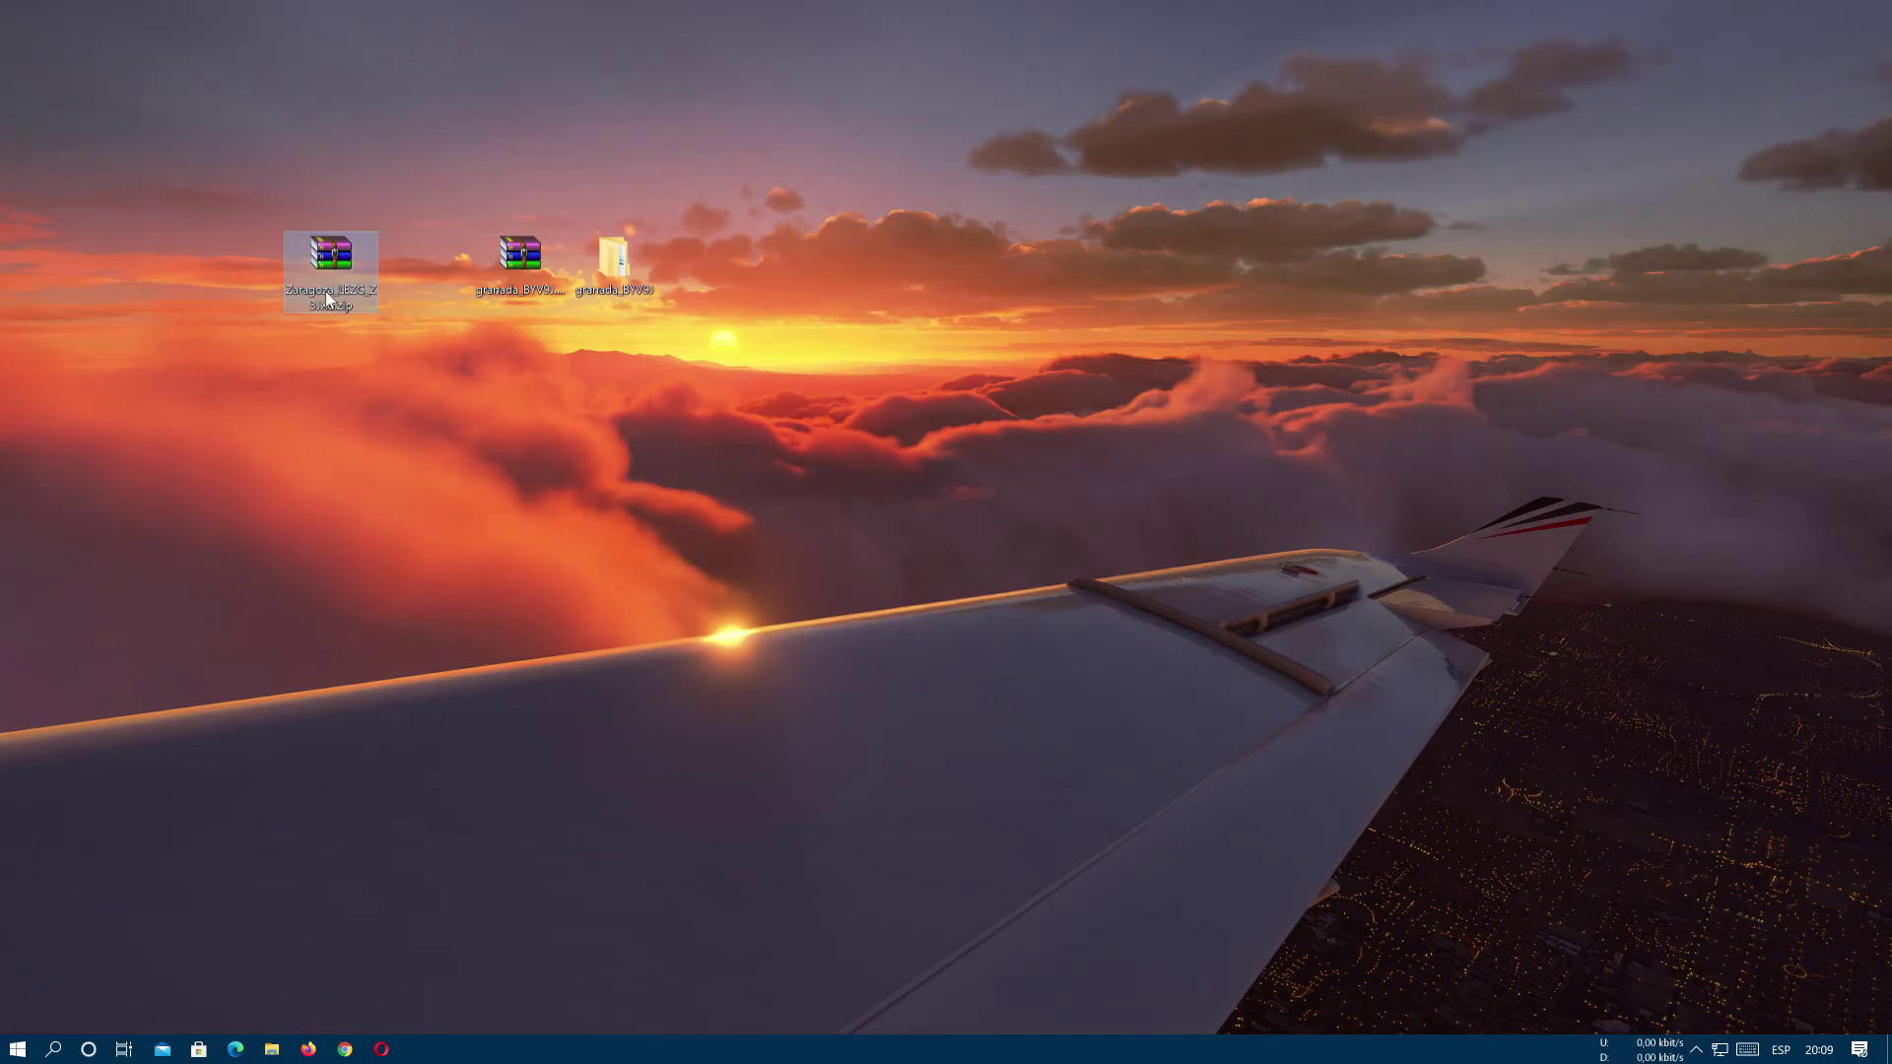
right_click(329, 299)
left_click(383, 399)
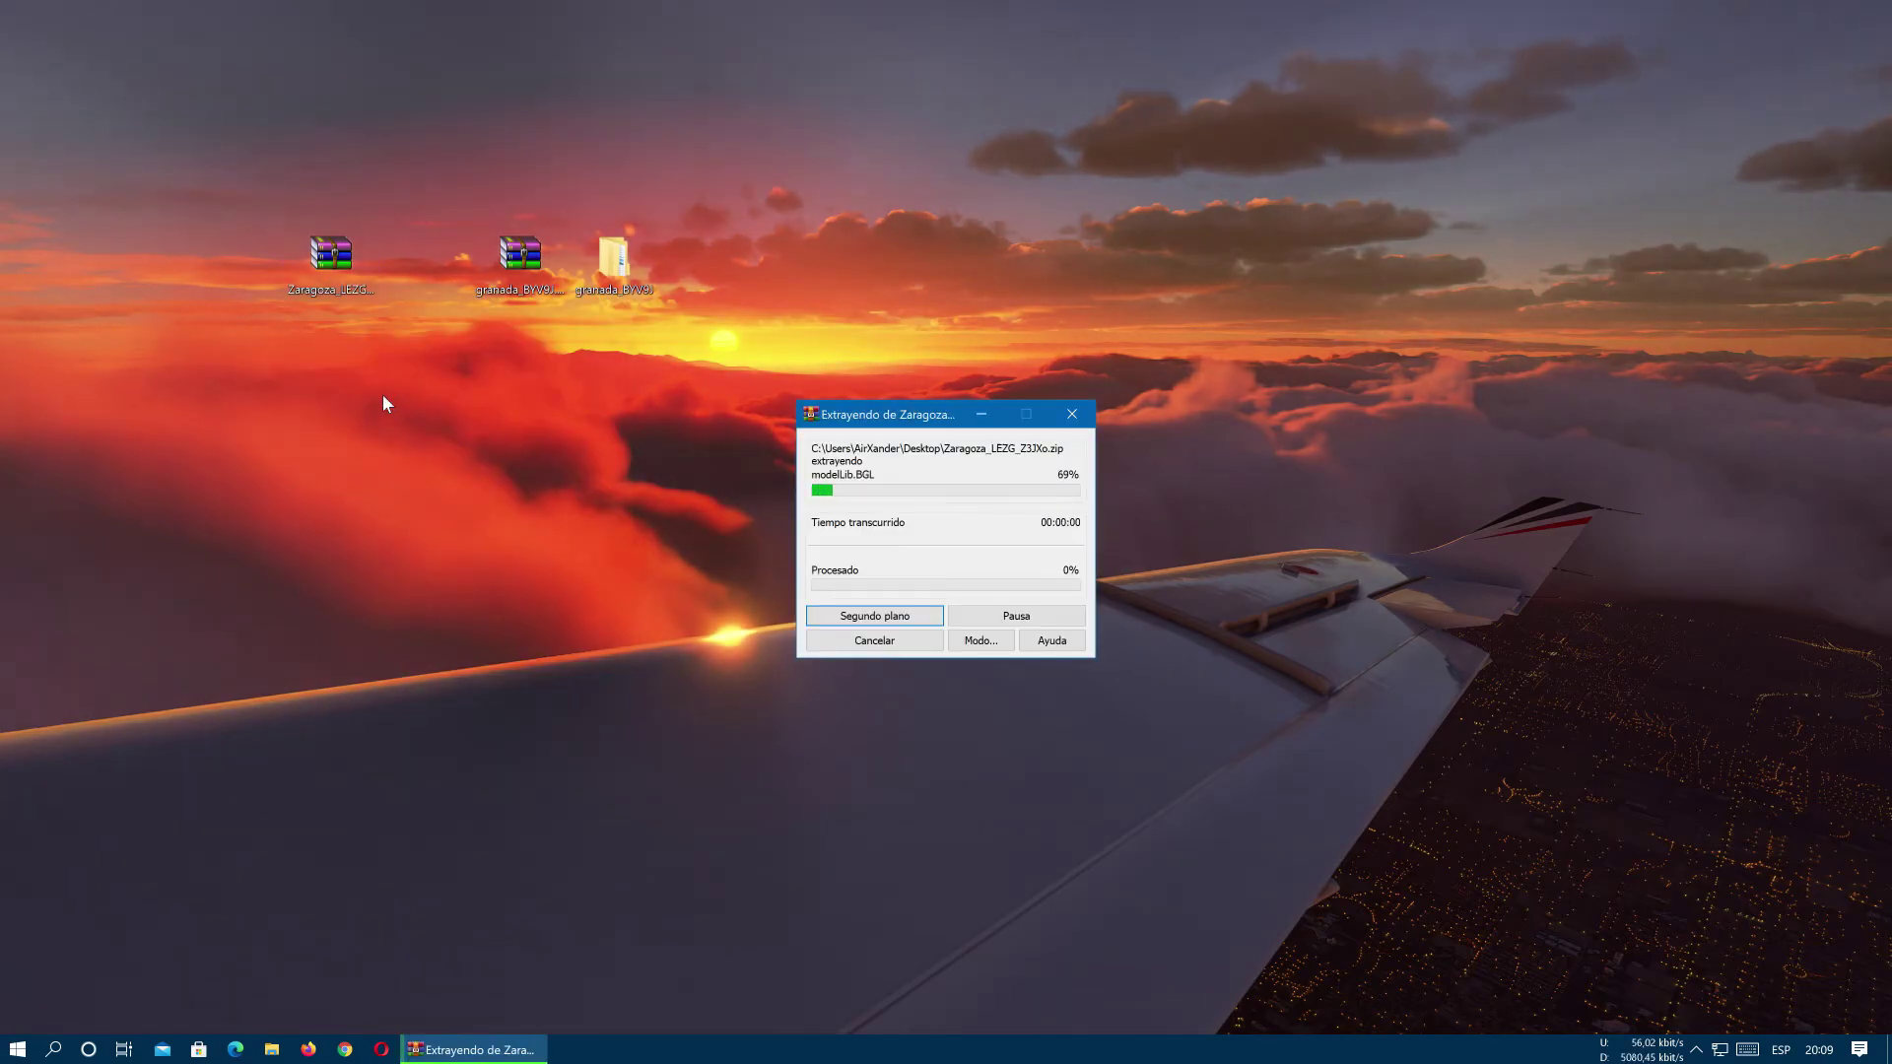
left_click_drag(50, 39, 417, 305)
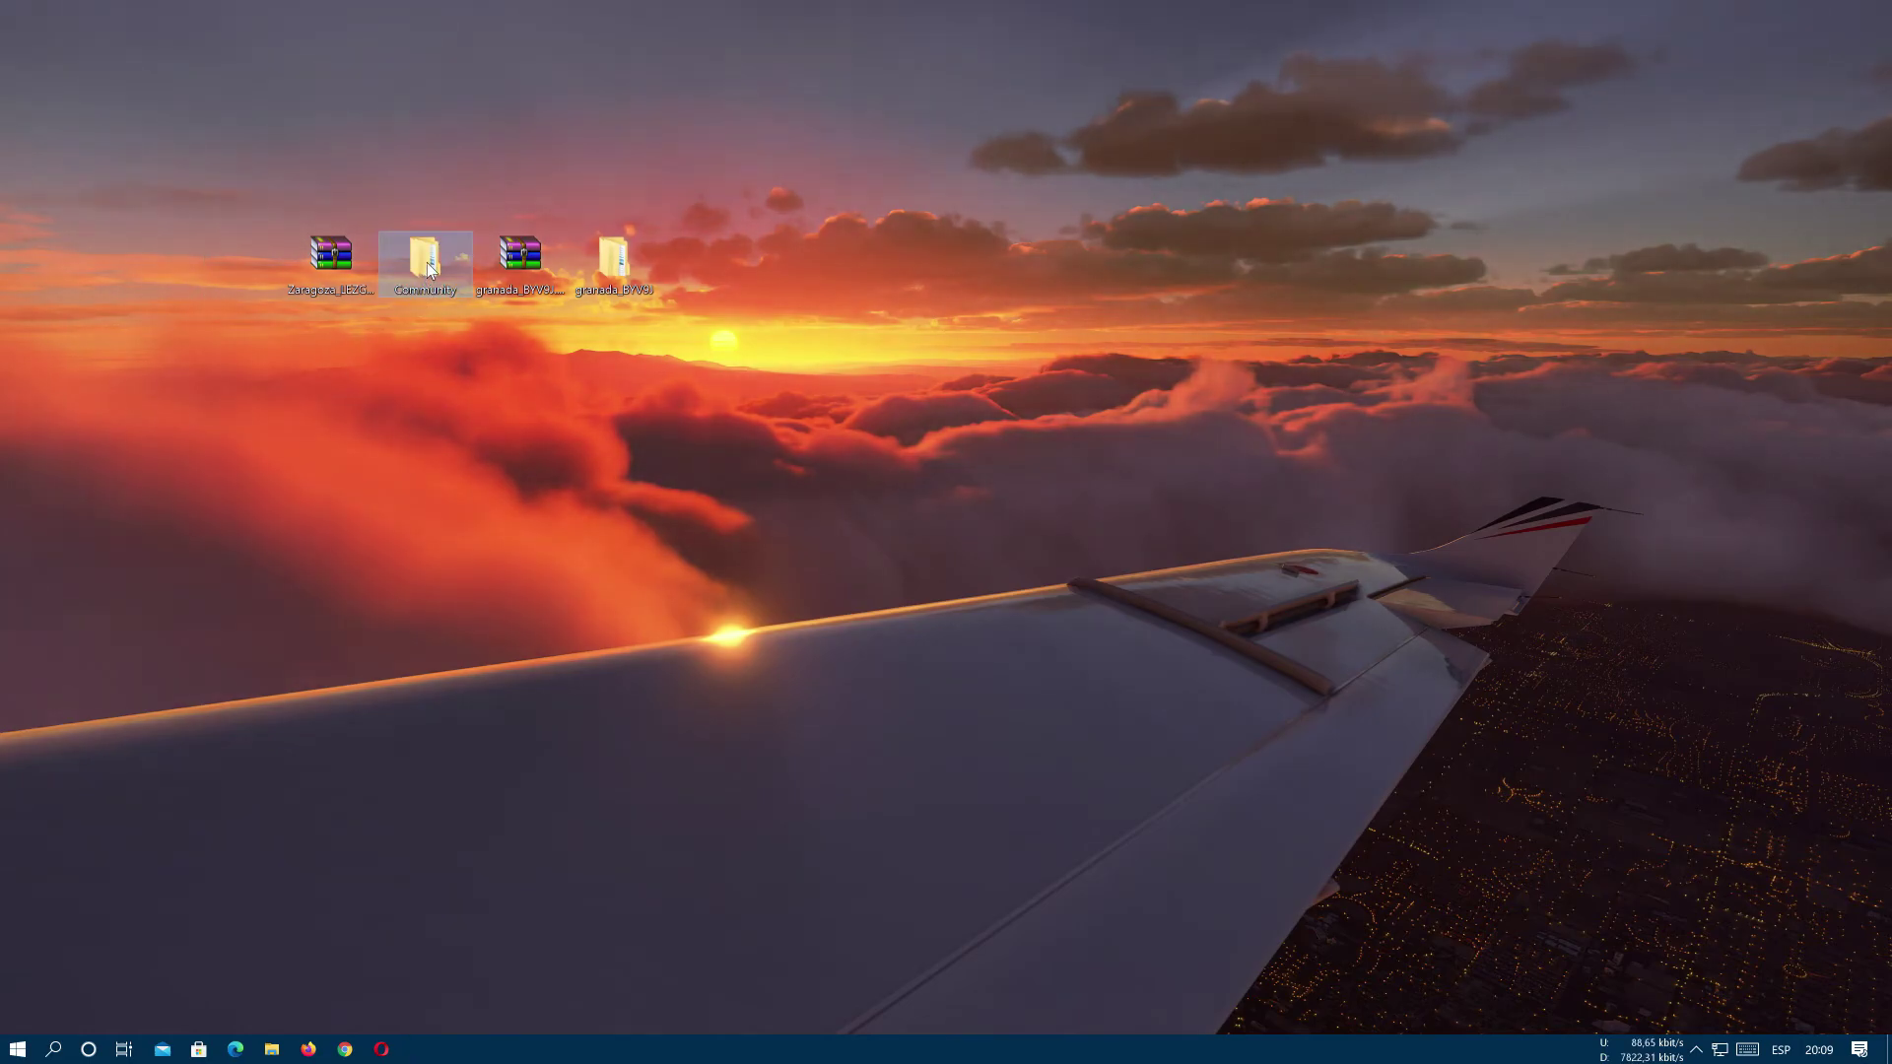
Step: Inspect the extracted Community folder and its lafundacion-zaragoza and lezg subfolders, and close the window
double_click(428, 268)
double_click(1094, 606)
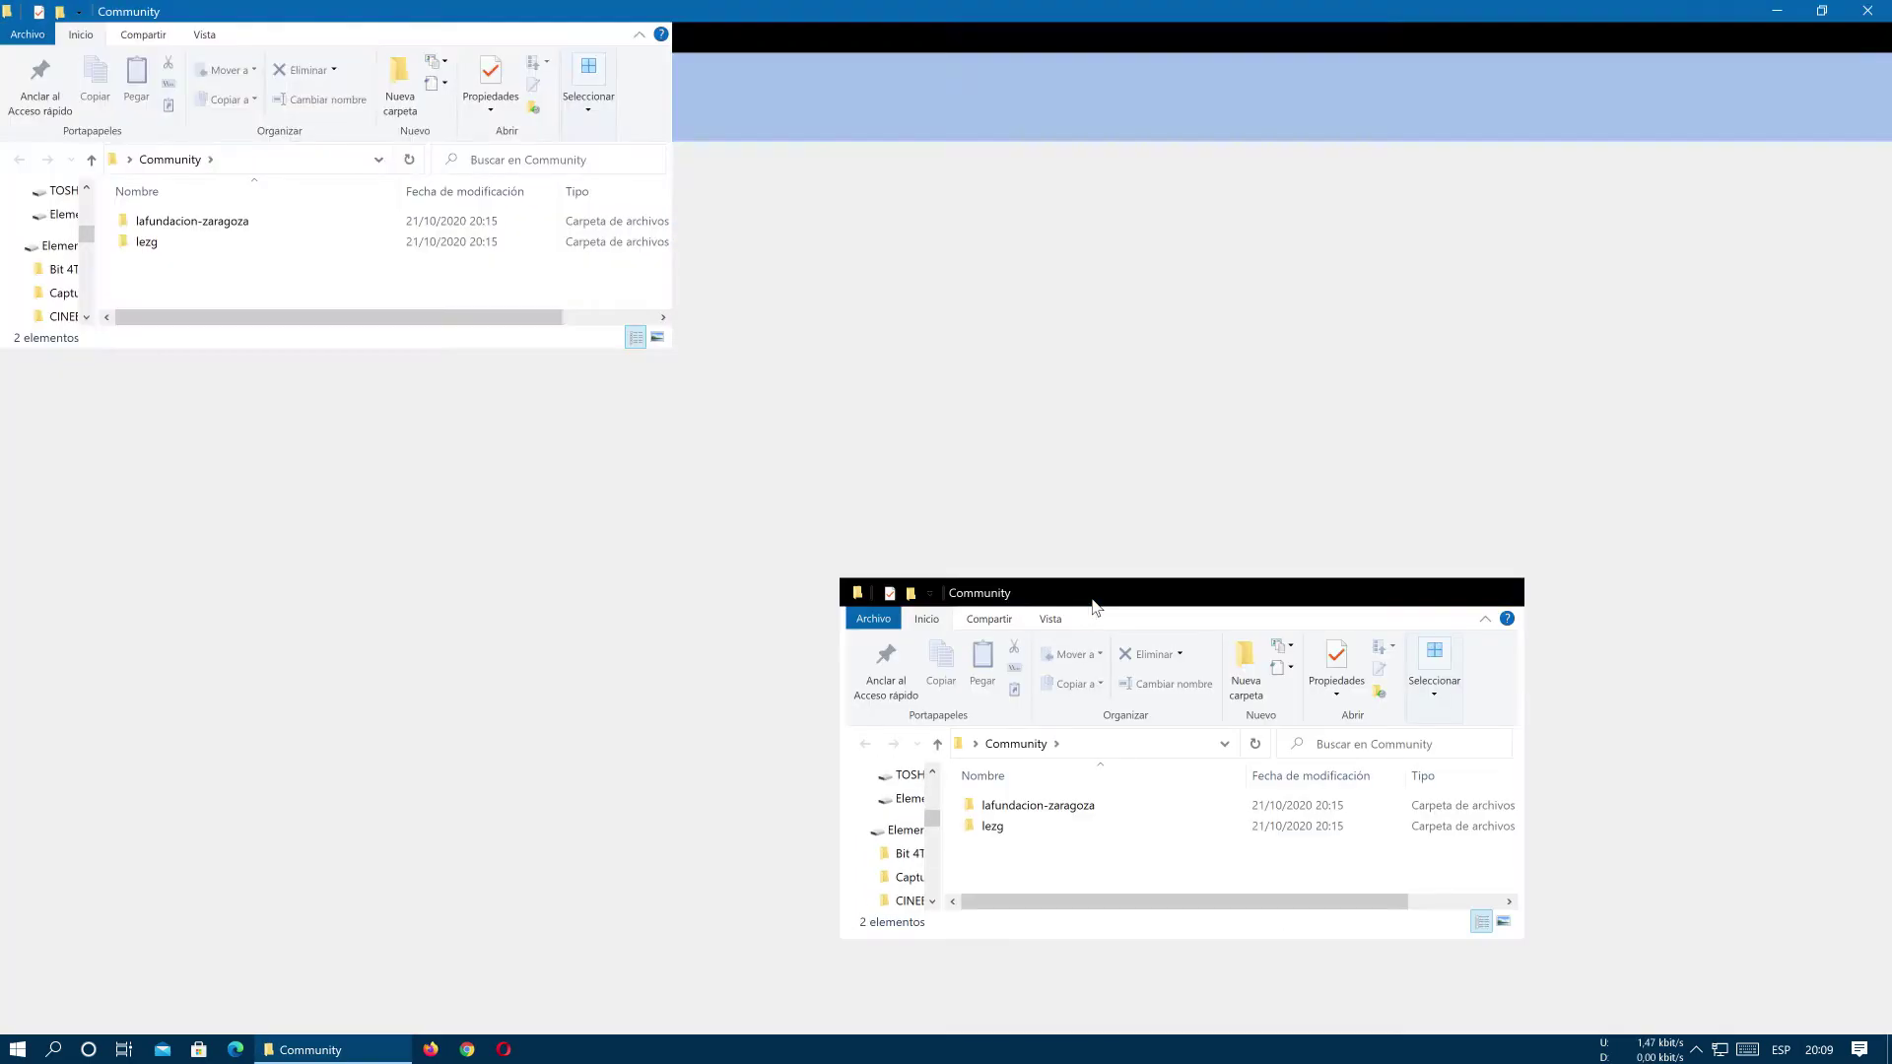
left_click(202, 225)
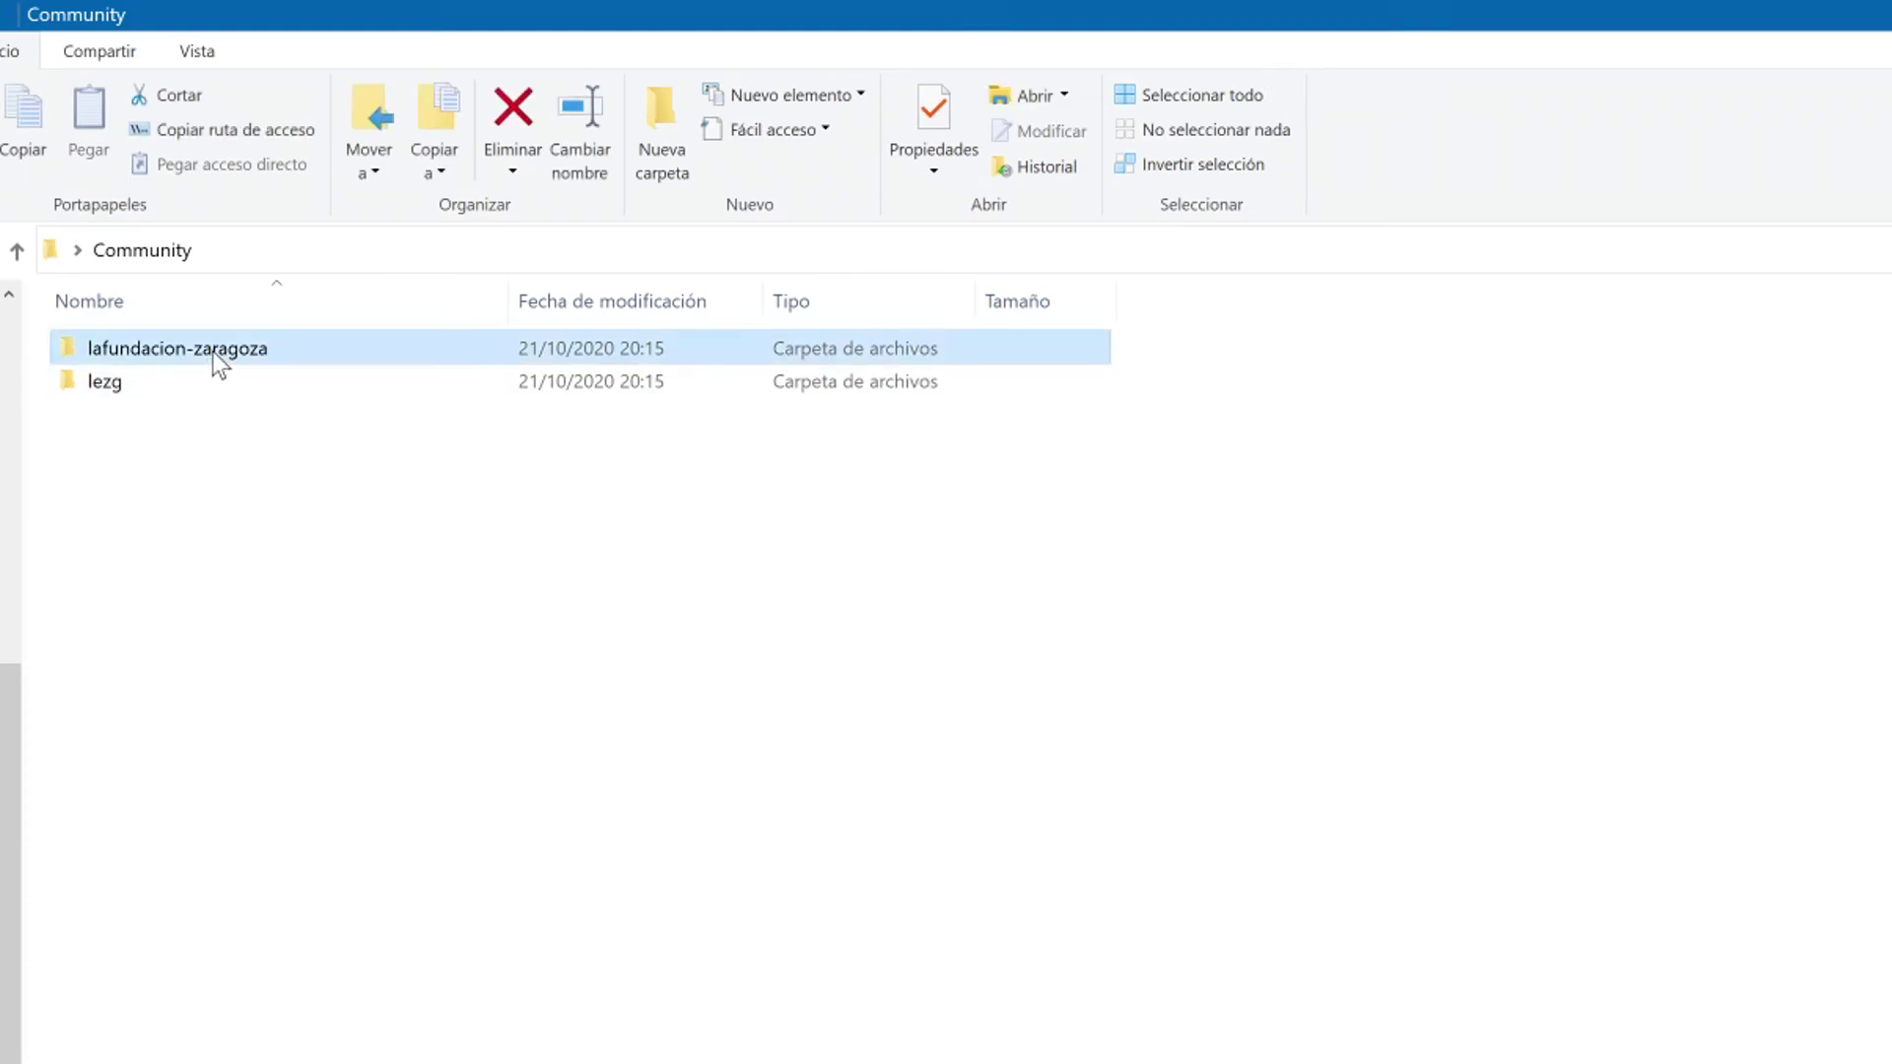
double_click(219, 359)
left_click(148, 250)
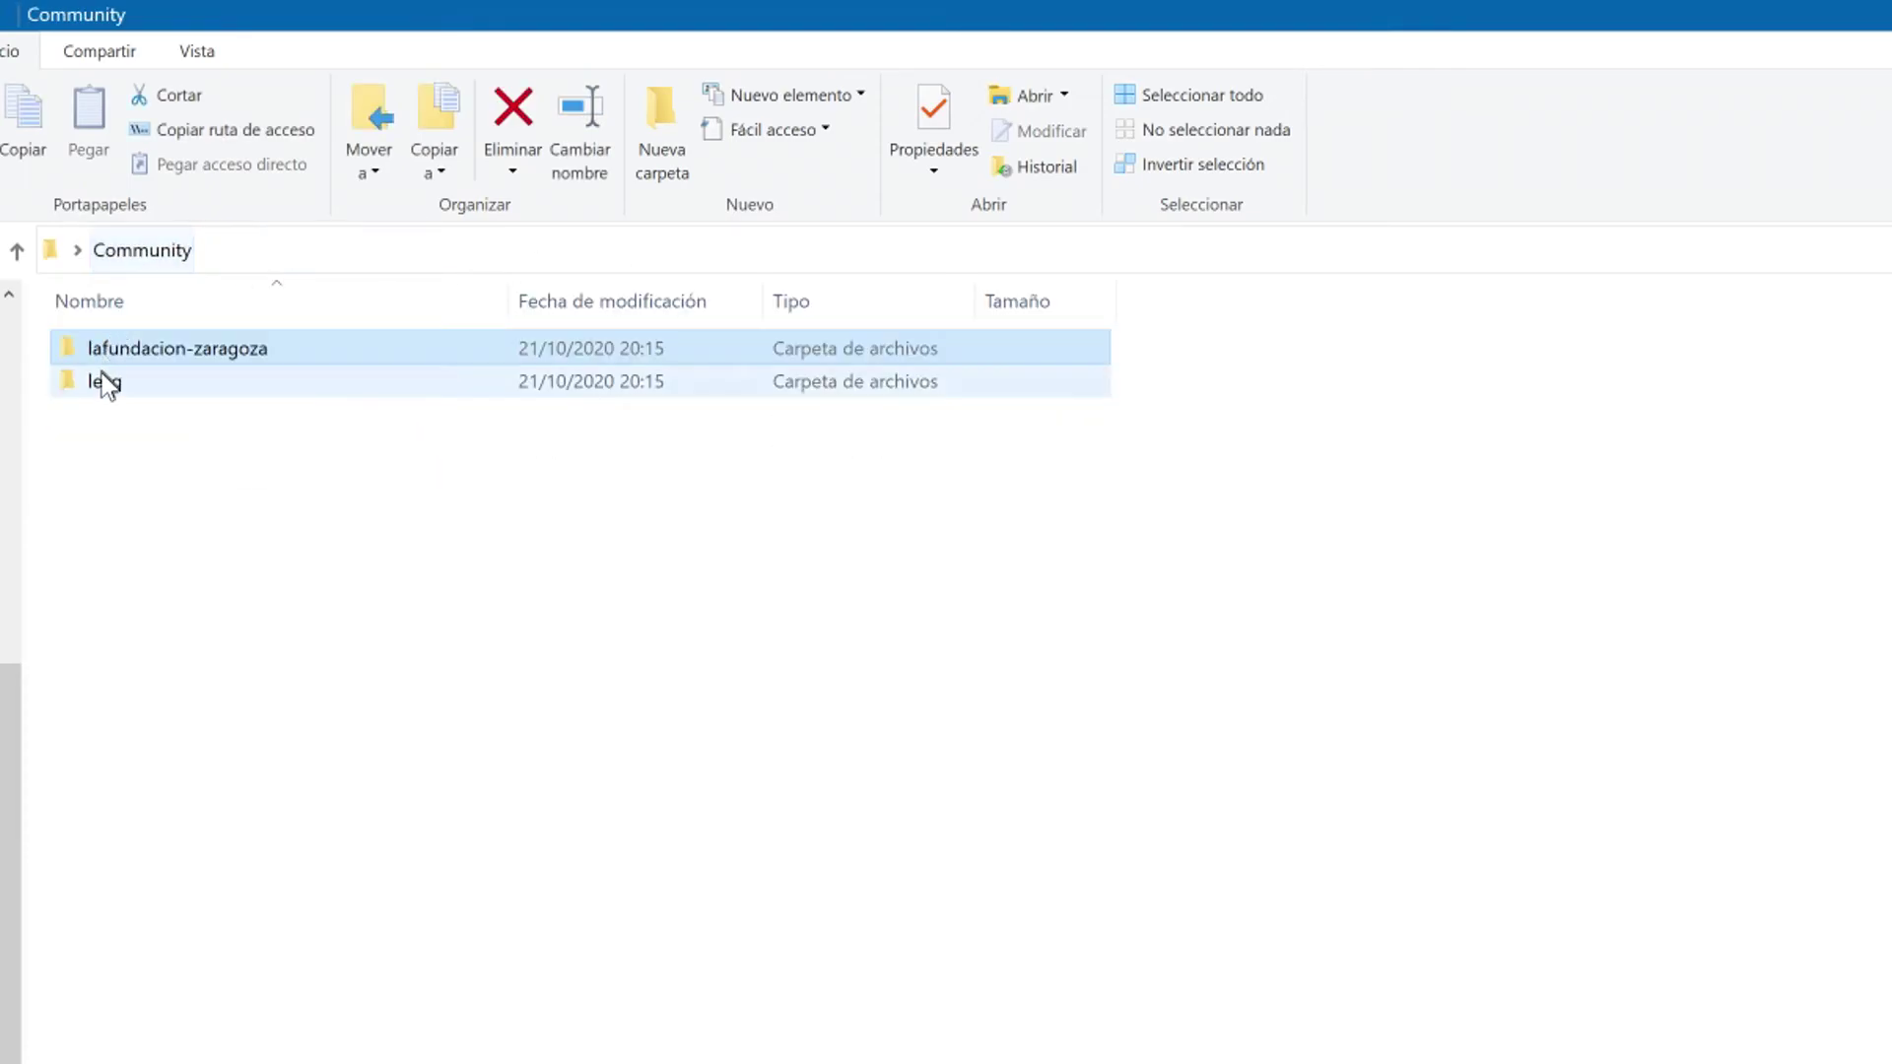
double_click(101, 386)
left_click(138, 253)
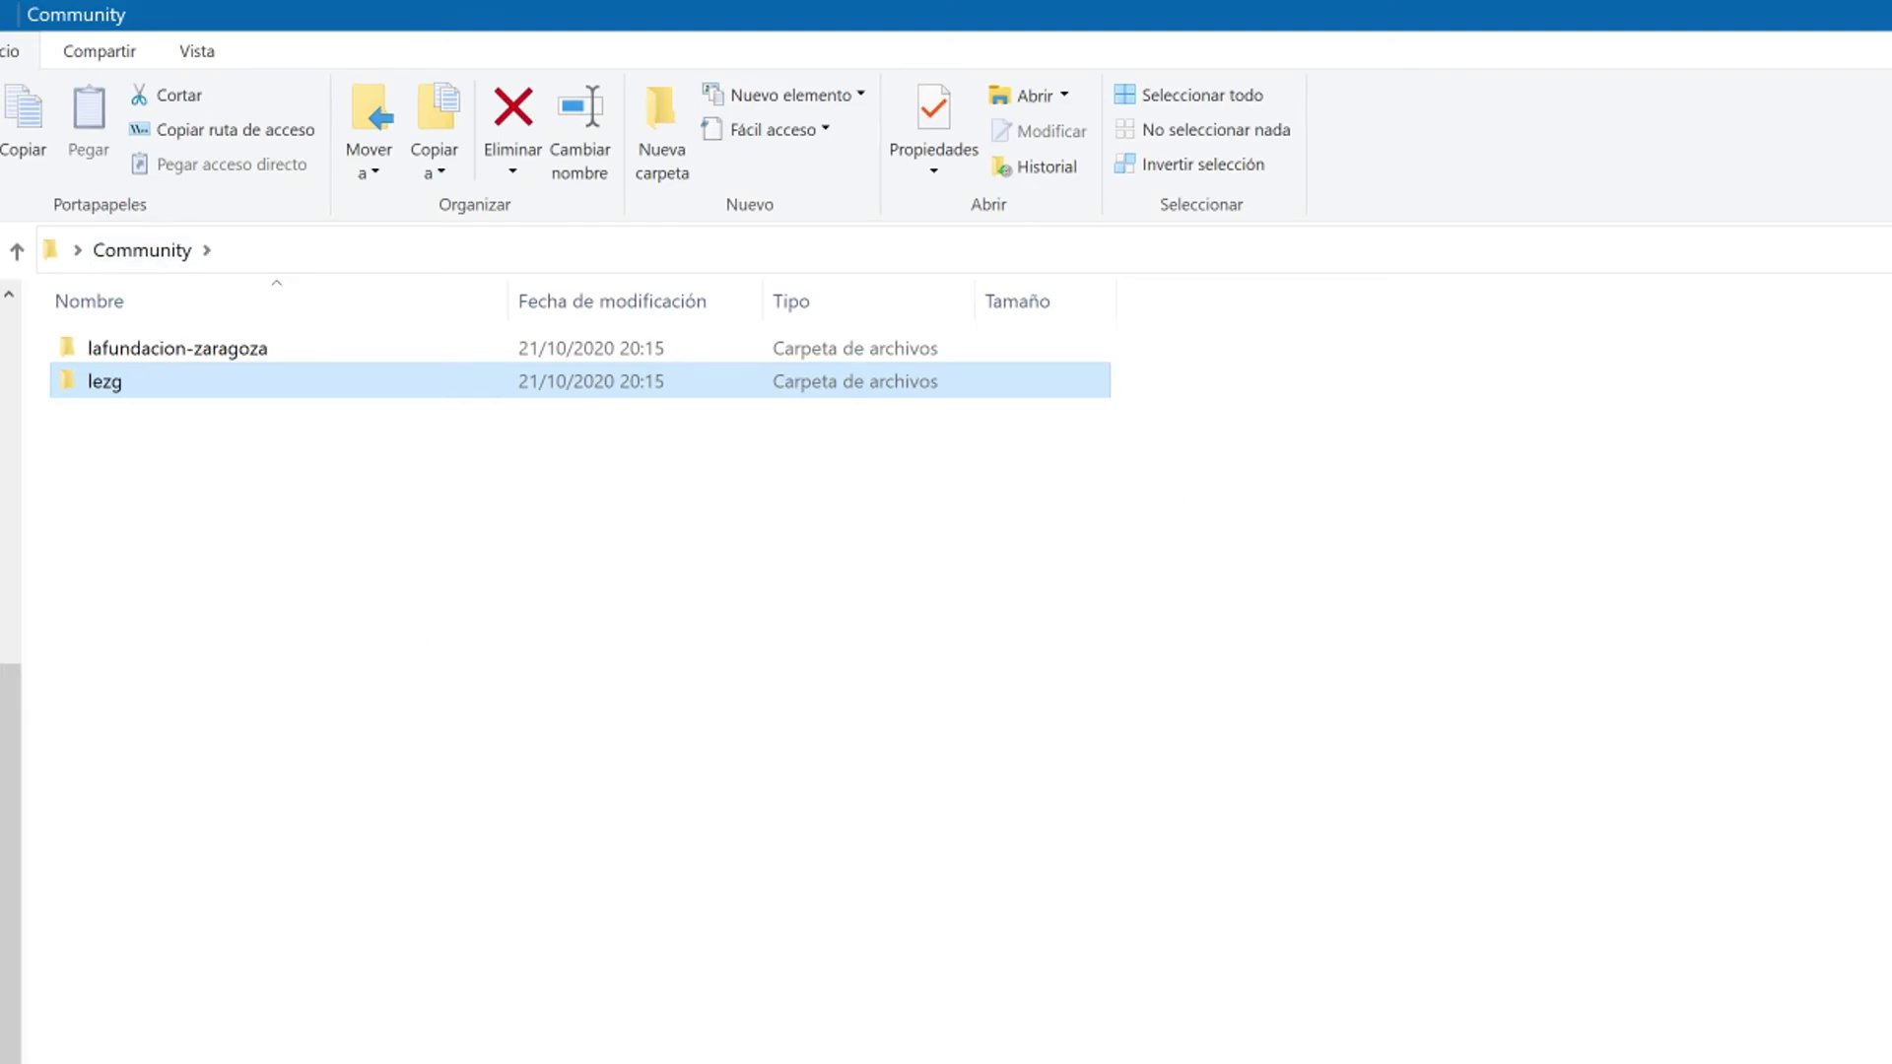
key("alt+F4")
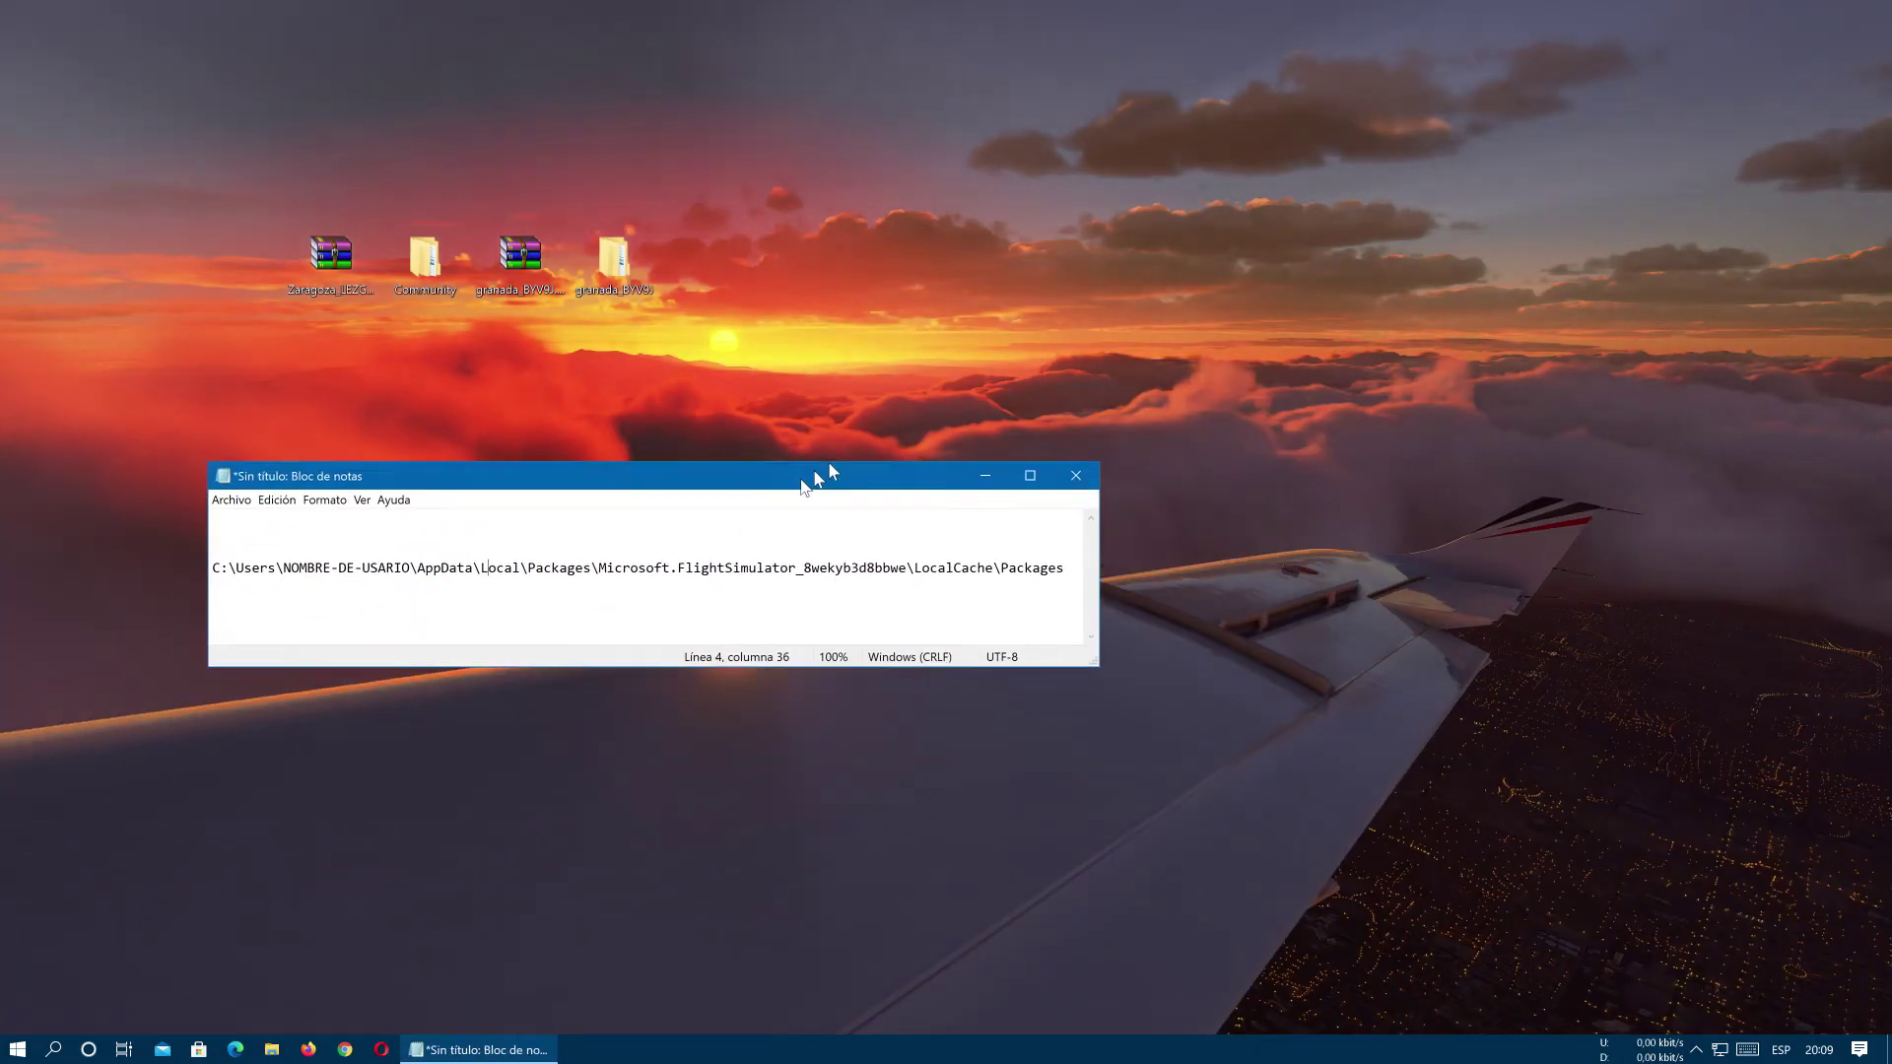
Step: Review the Flight Simulator Packages path in the Notepad note, highlighting the NOMBRE-DE-USARIO placeholder, and move the note aside
left_click_drag(833, 473, 1103, 358)
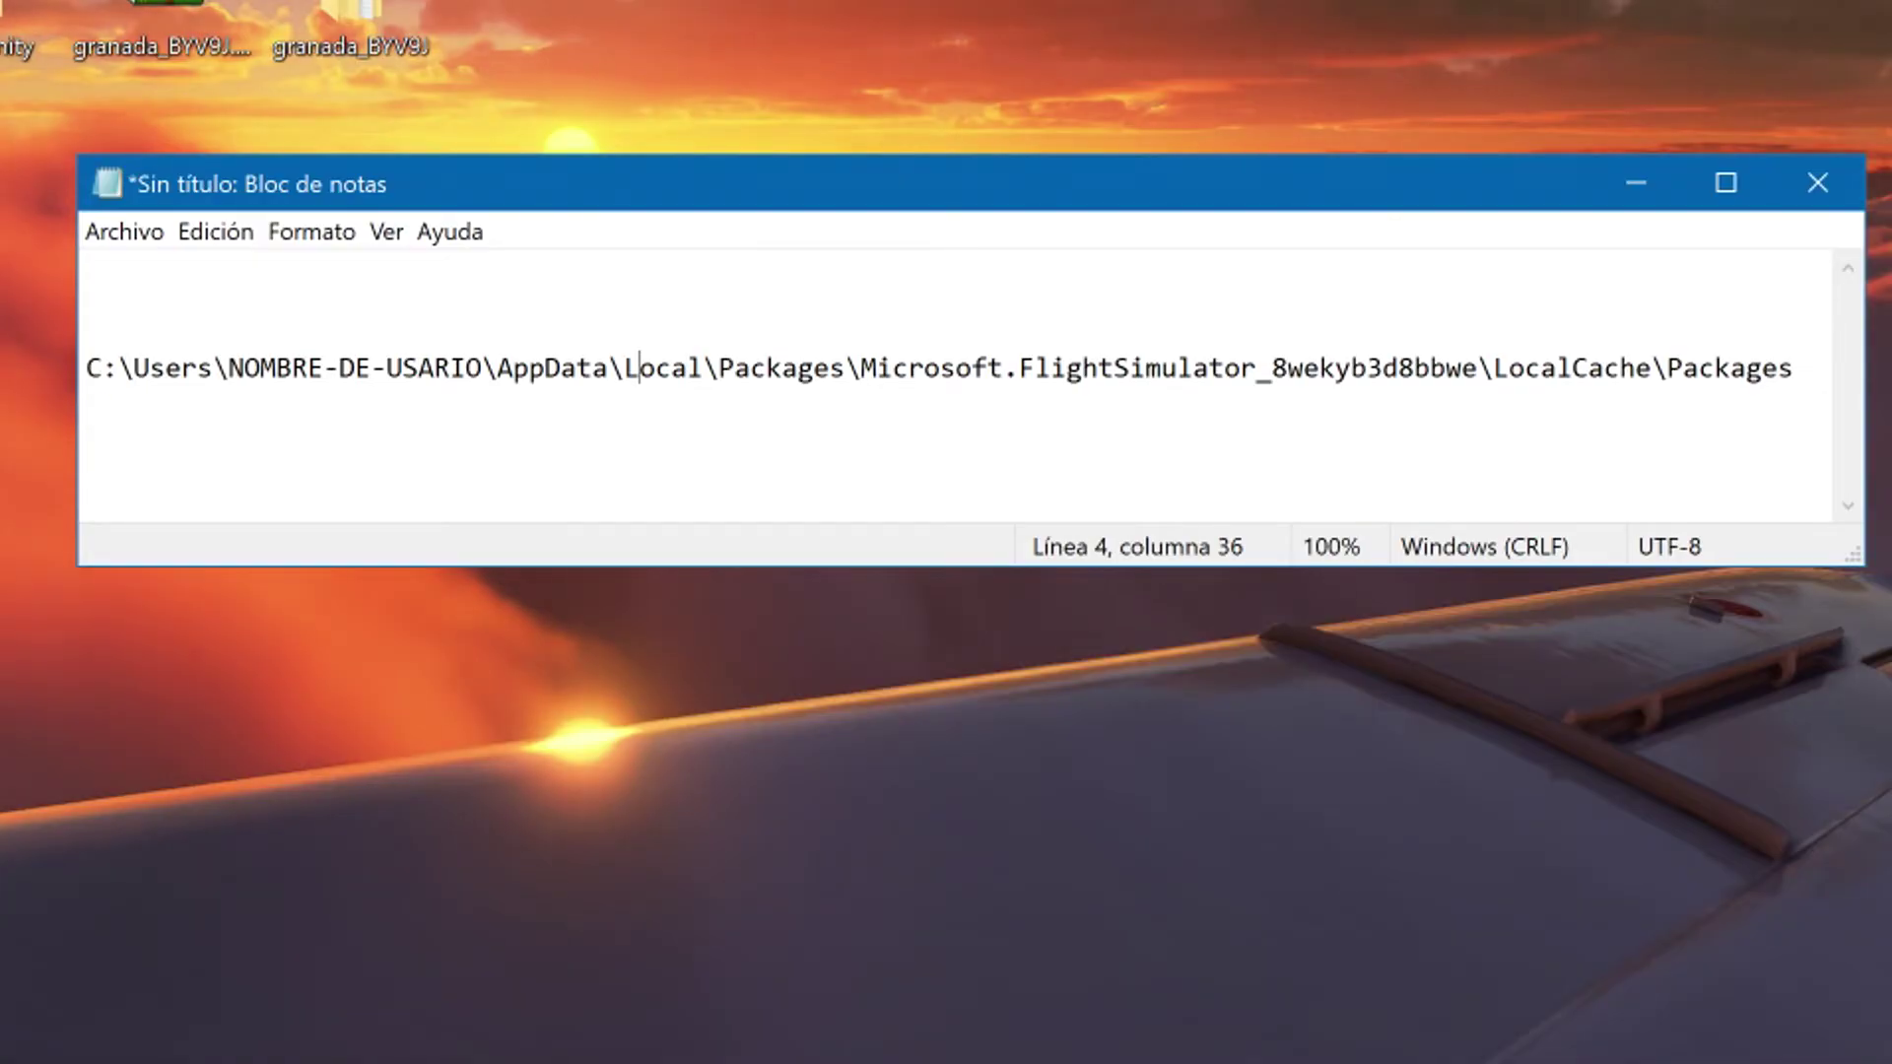
left_click_drag(229, 367, 483, 368)
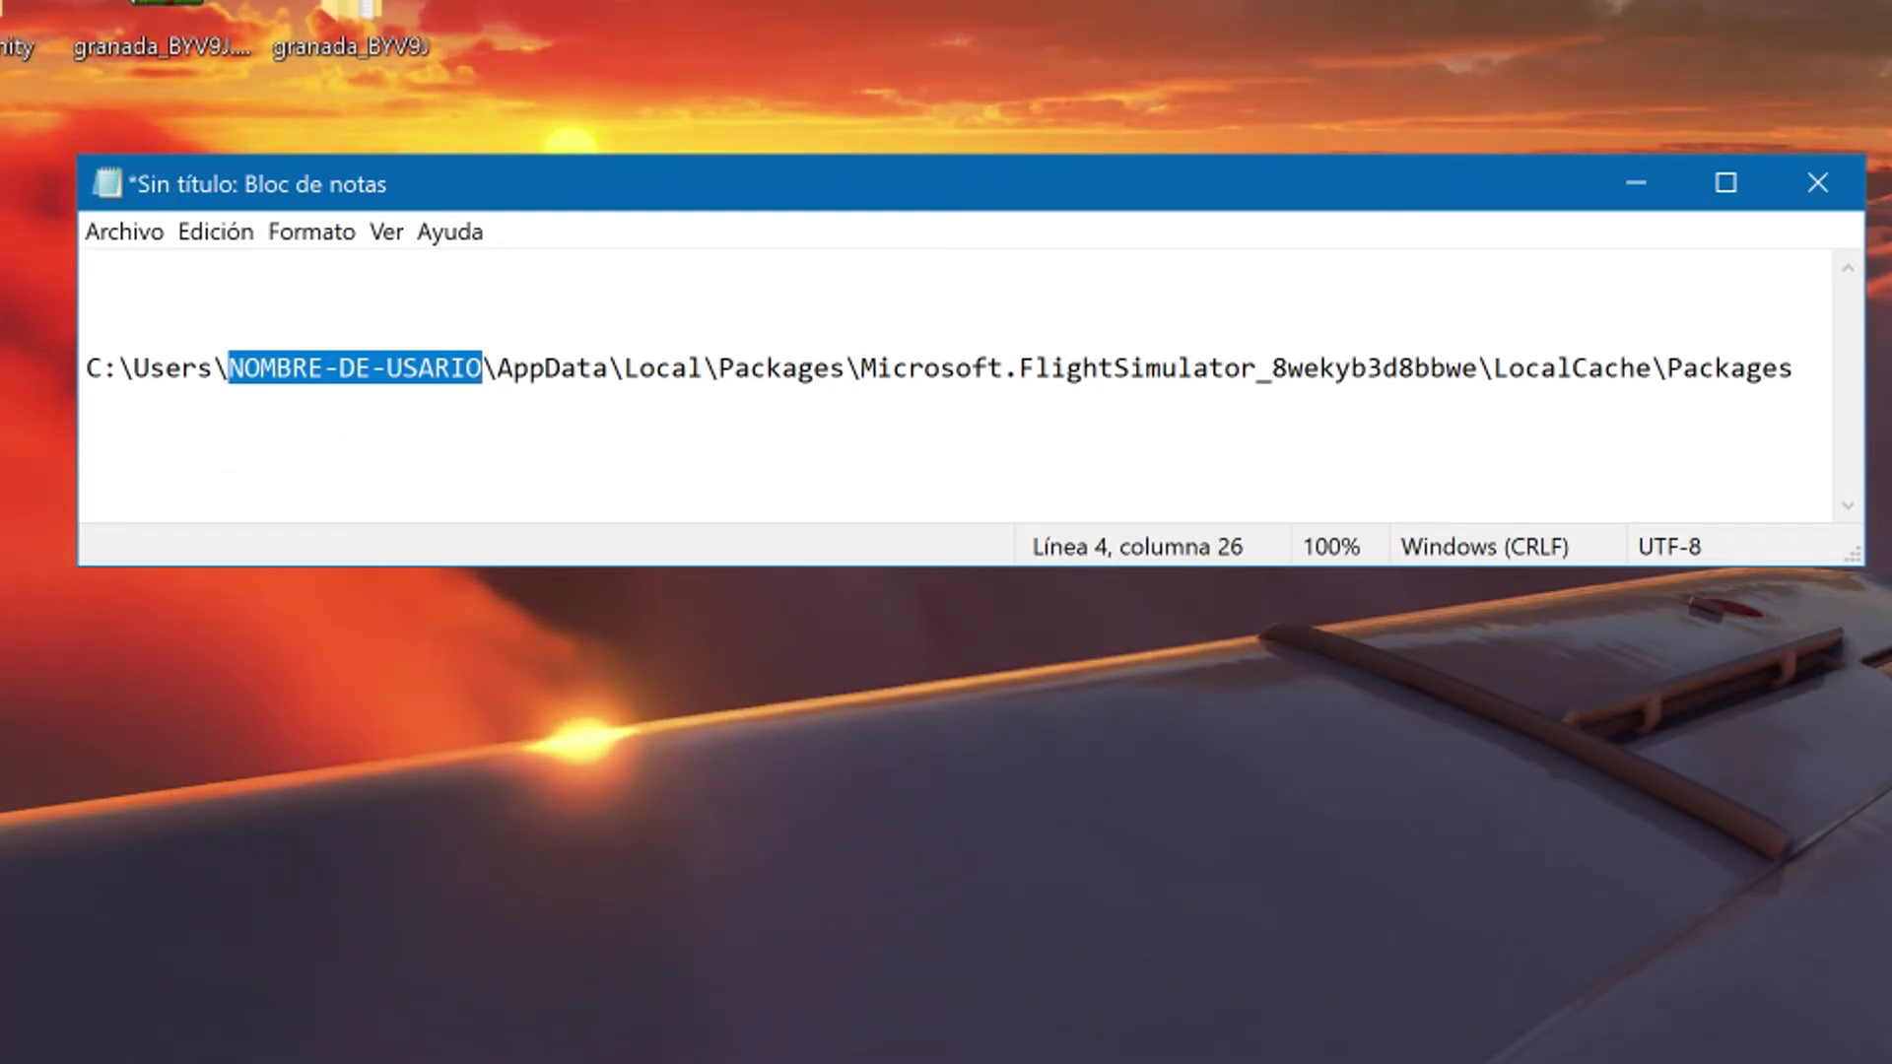
left_click(591, 367)
left_click_drag(676, 178, 1131, 98)
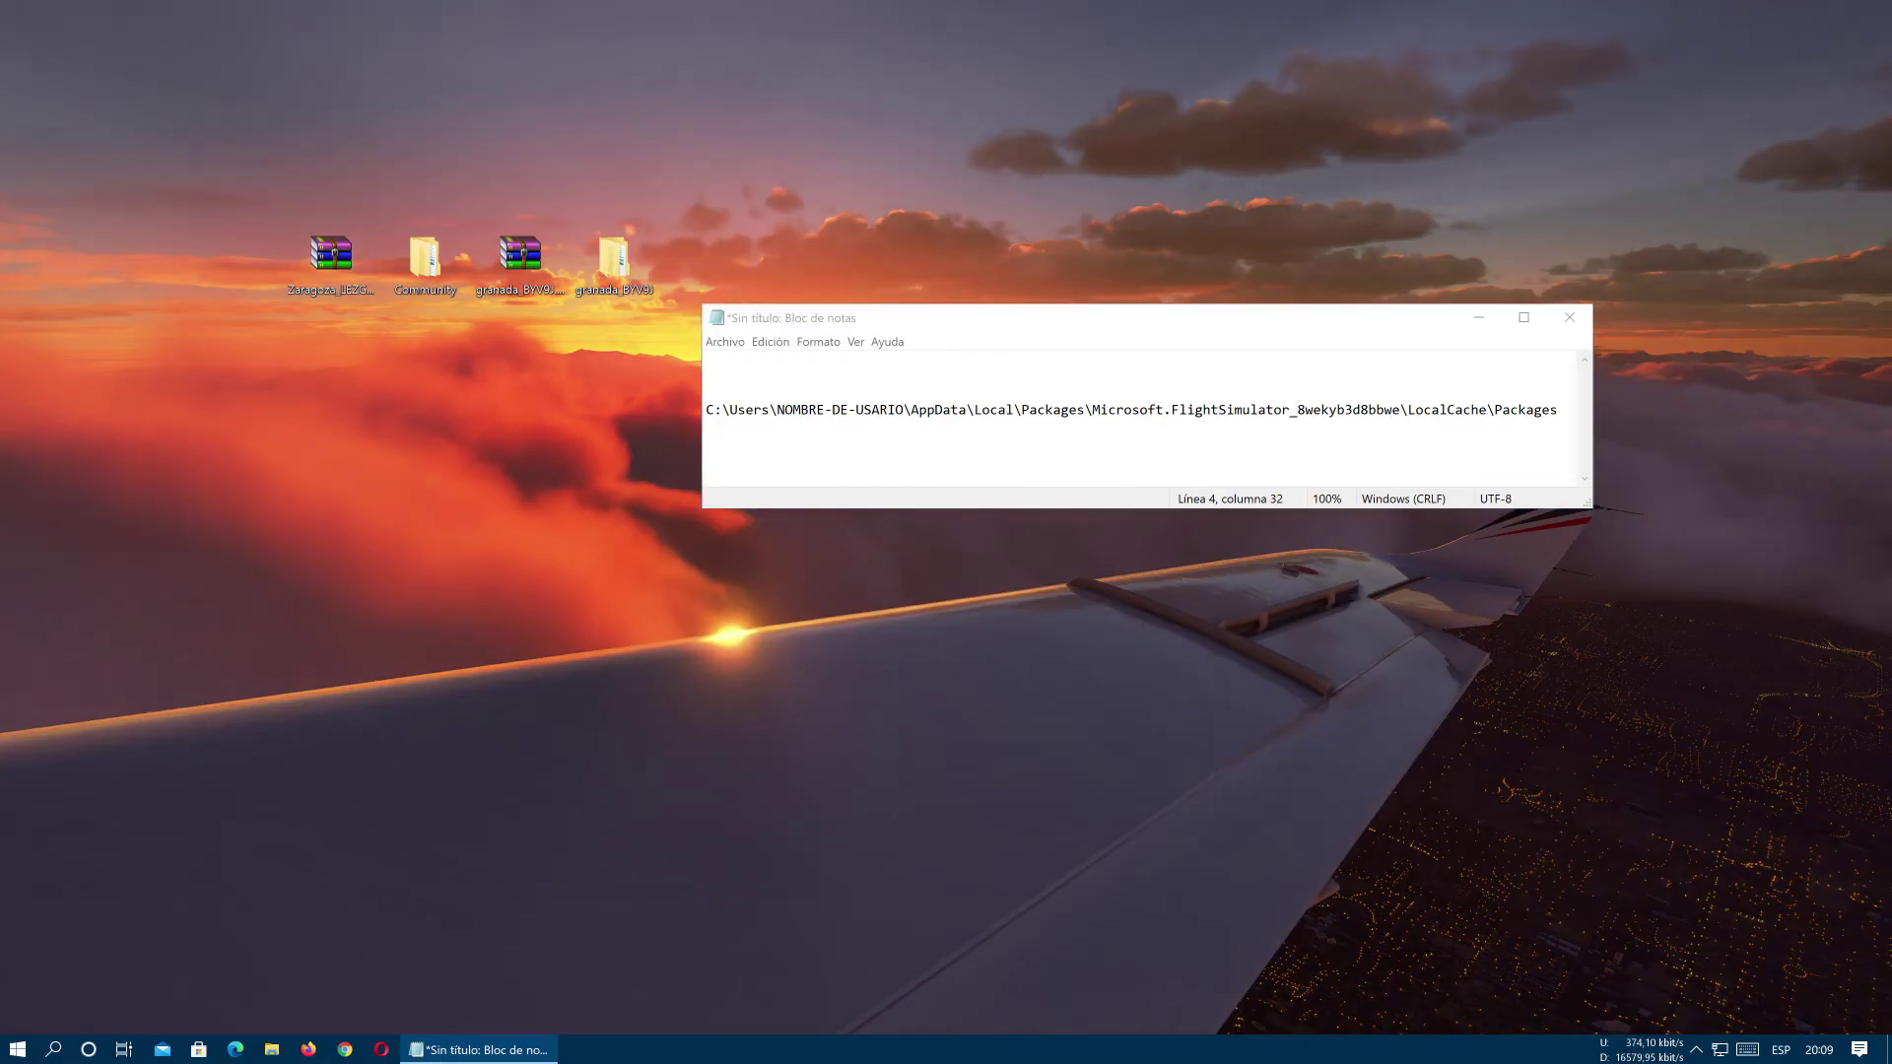
Step: Switch to a maximized File Explorer window and open Disco local (C:)
key("super+e")
left_click_drag(795, 526, 826, 480)
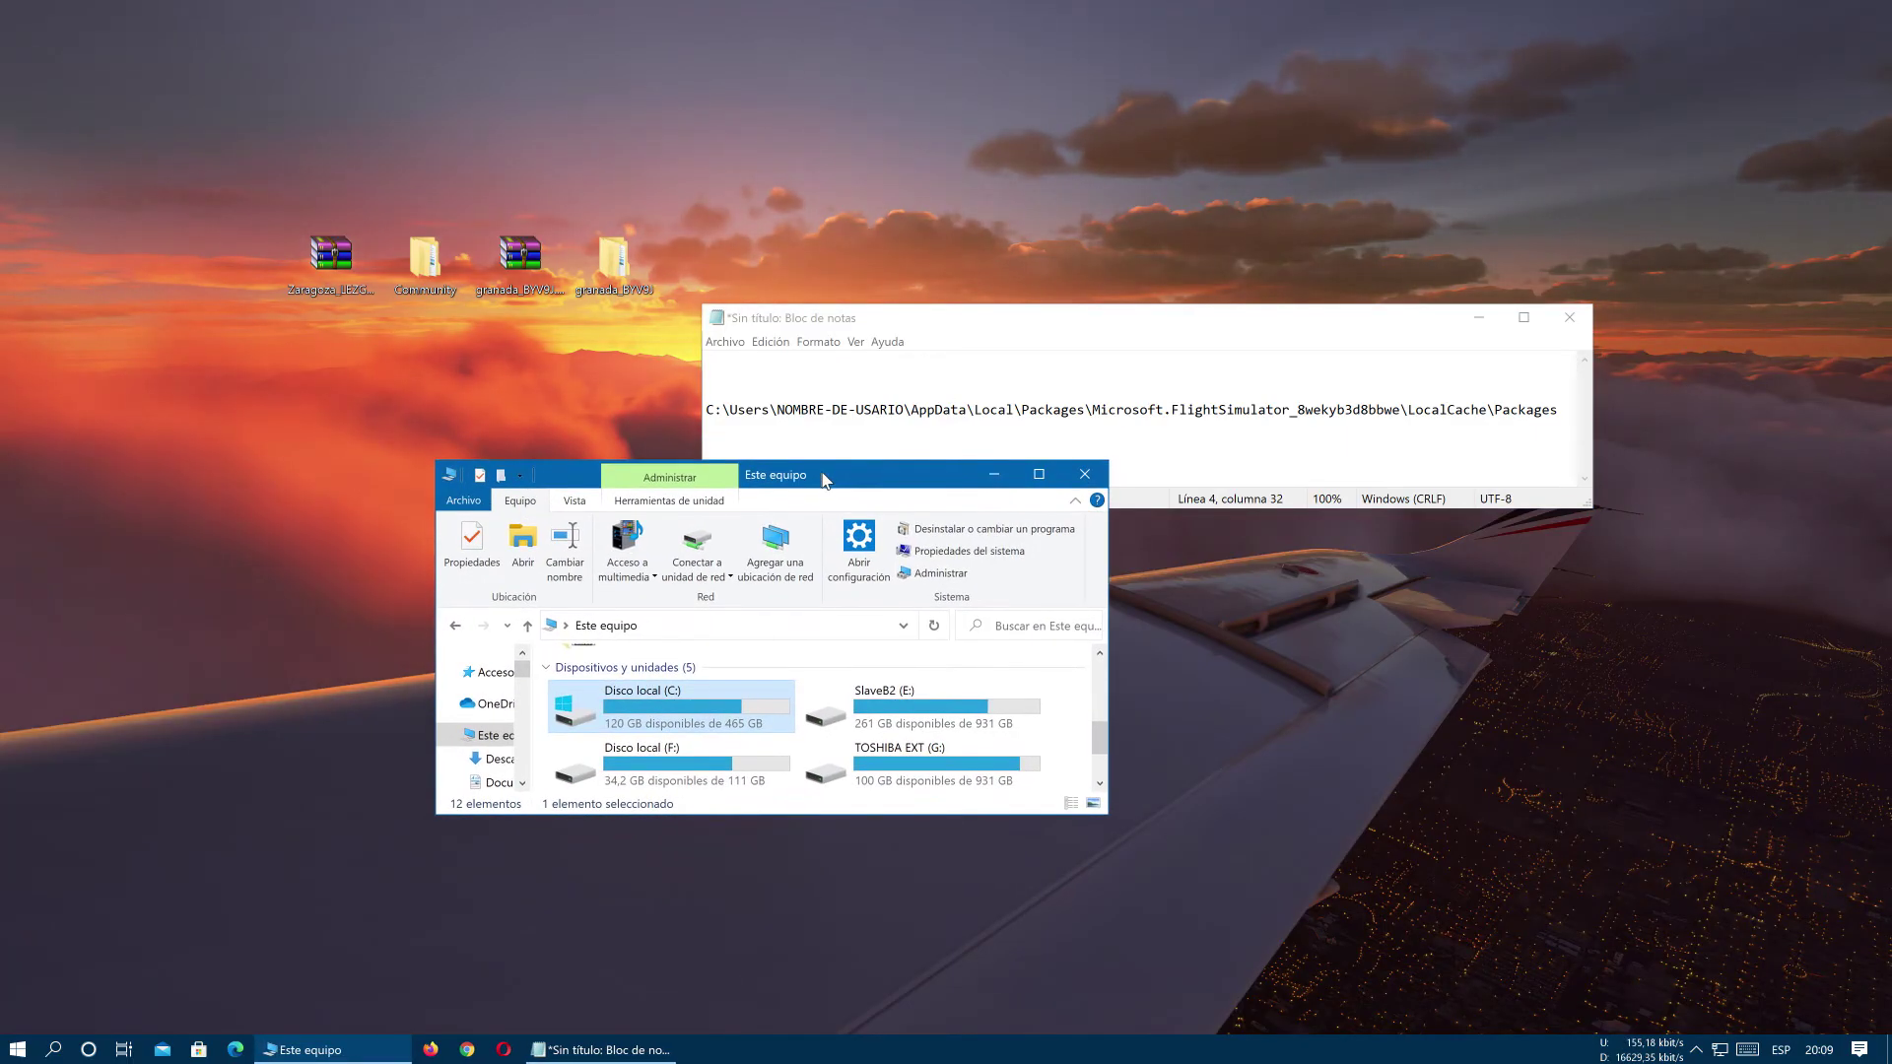
double_click(826, 479)
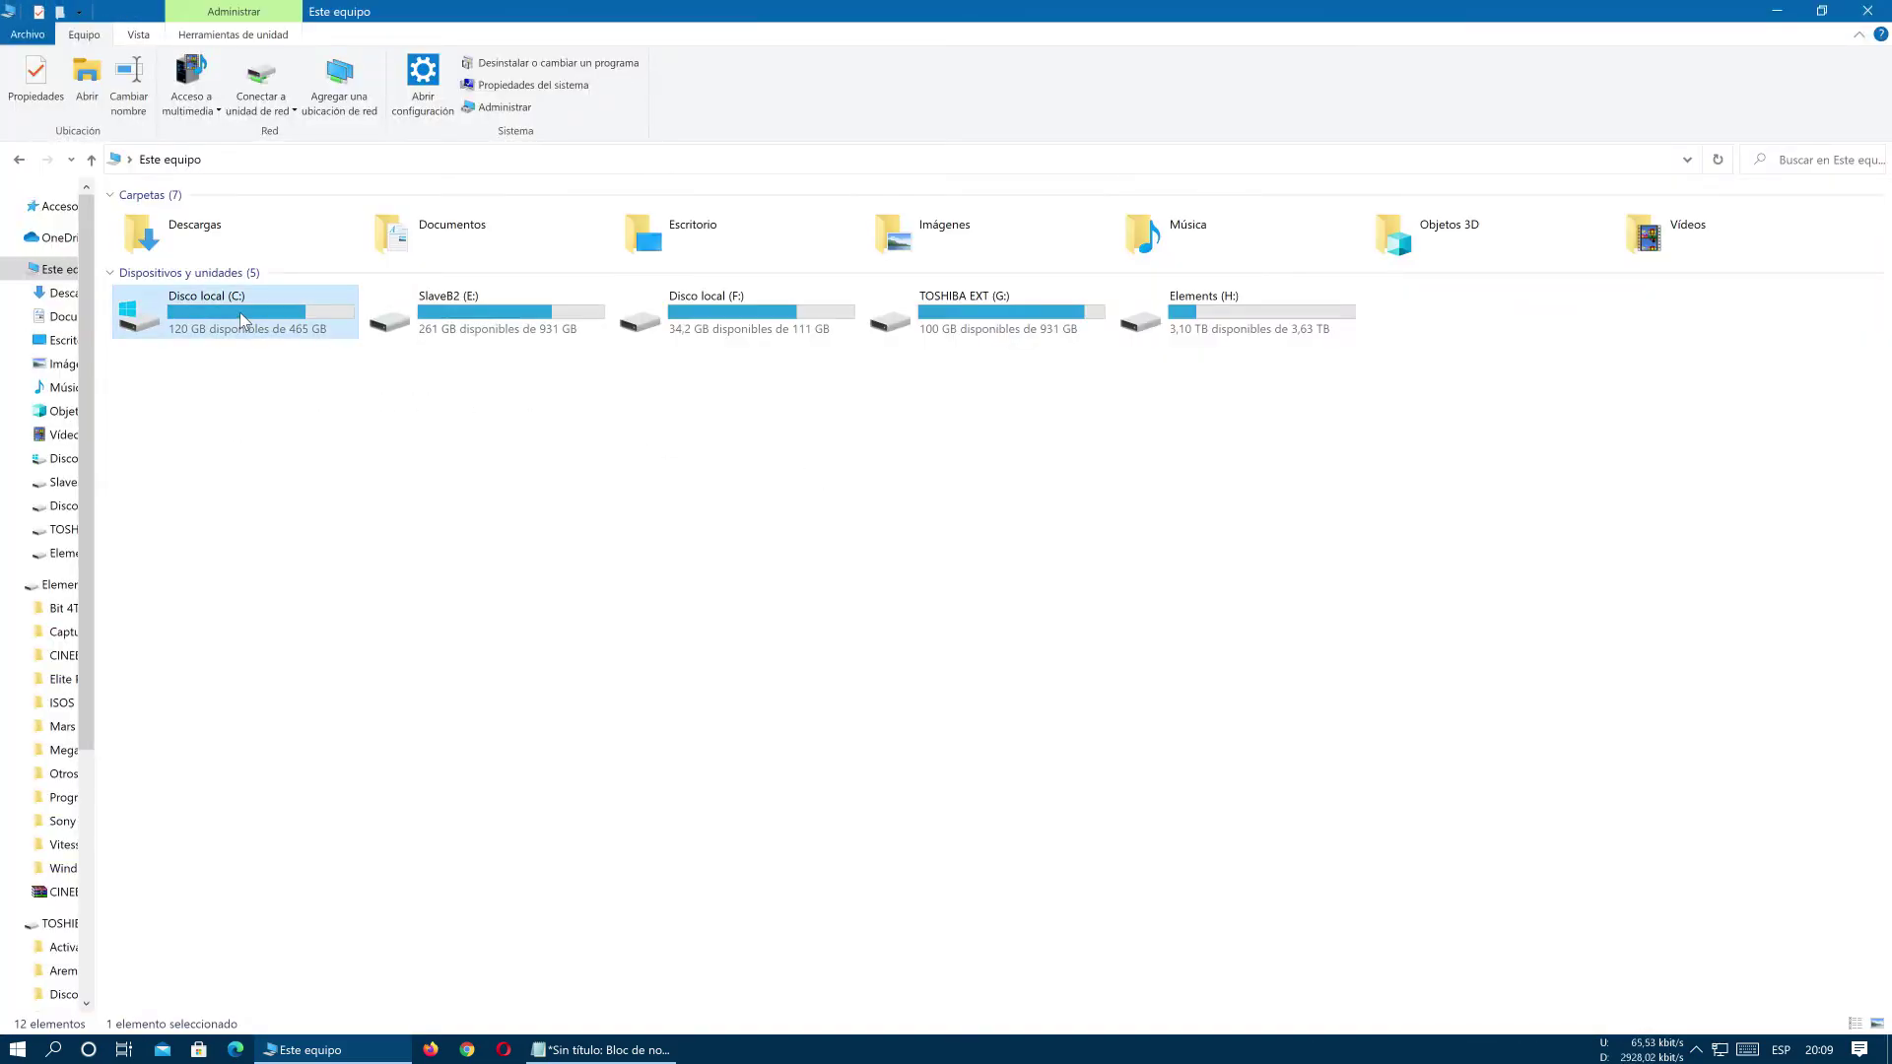
double_click(230, 312)
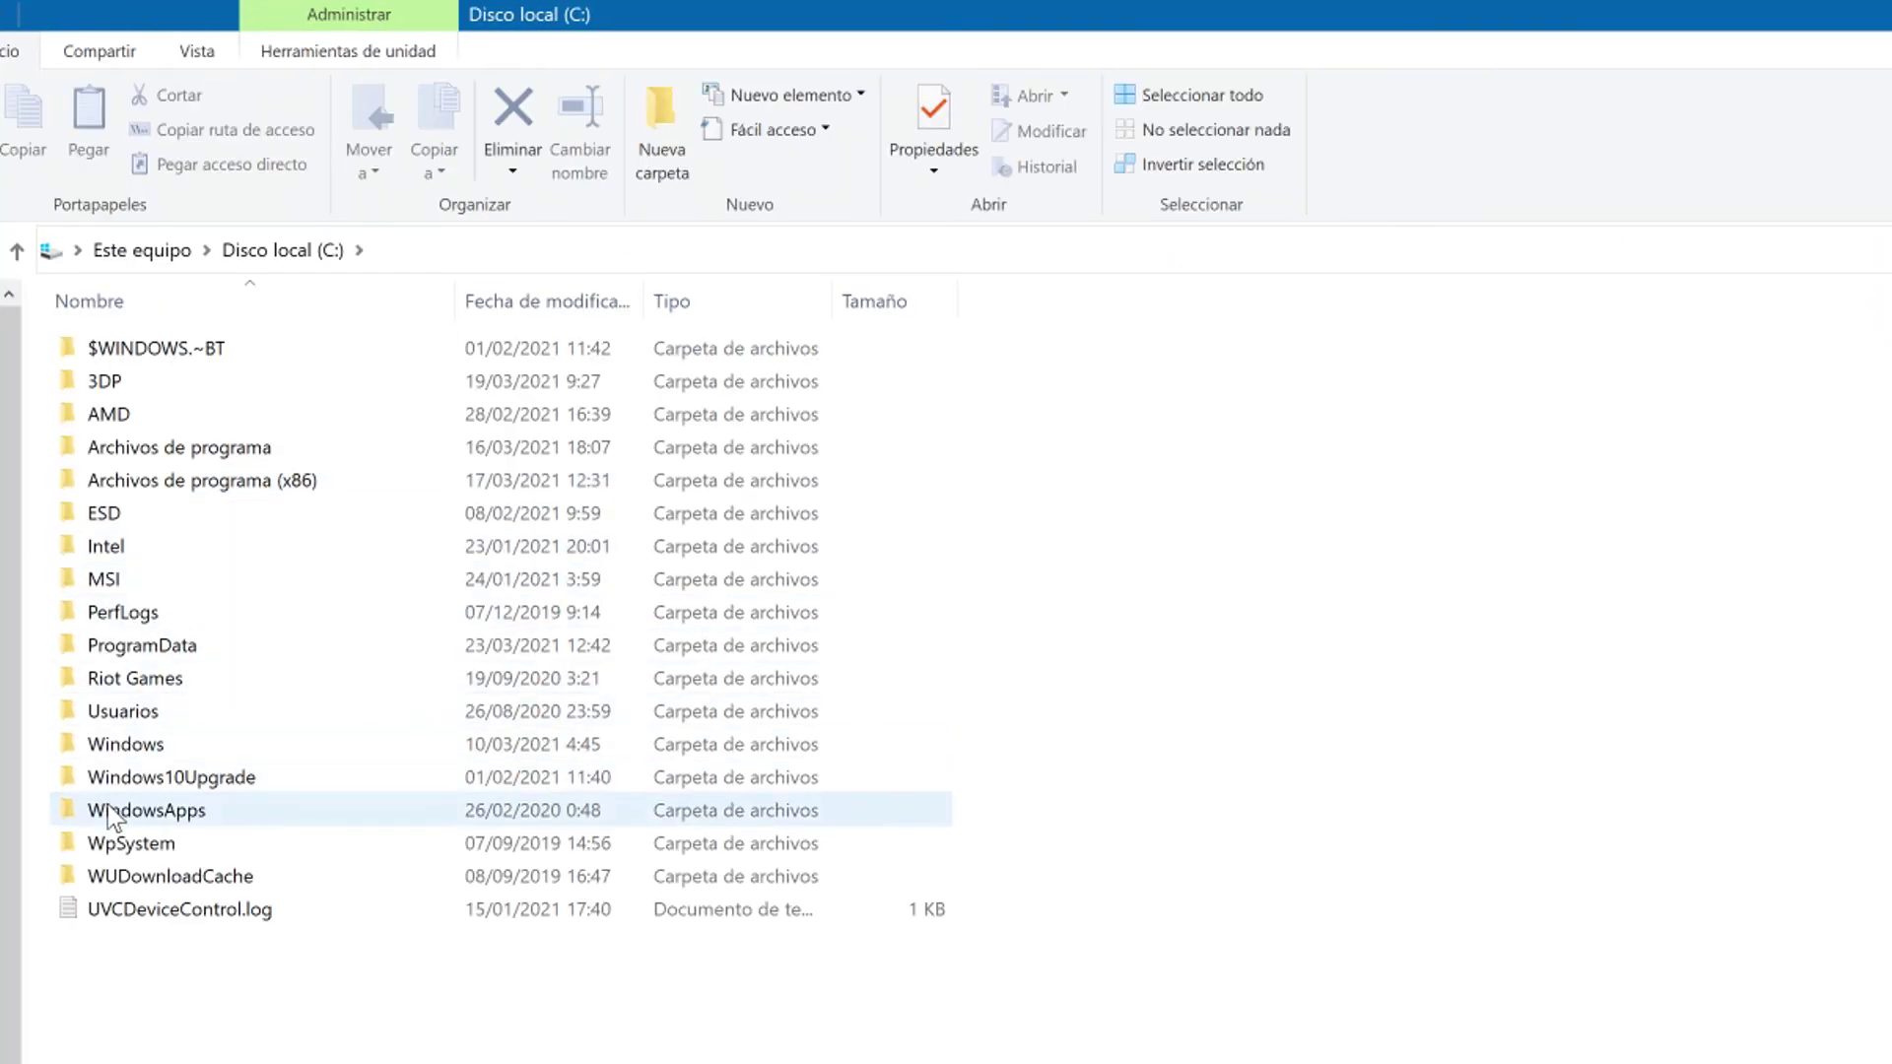
Step: Open the Usuarios folder and go into the personal user profile folder
left_click(125, 714)
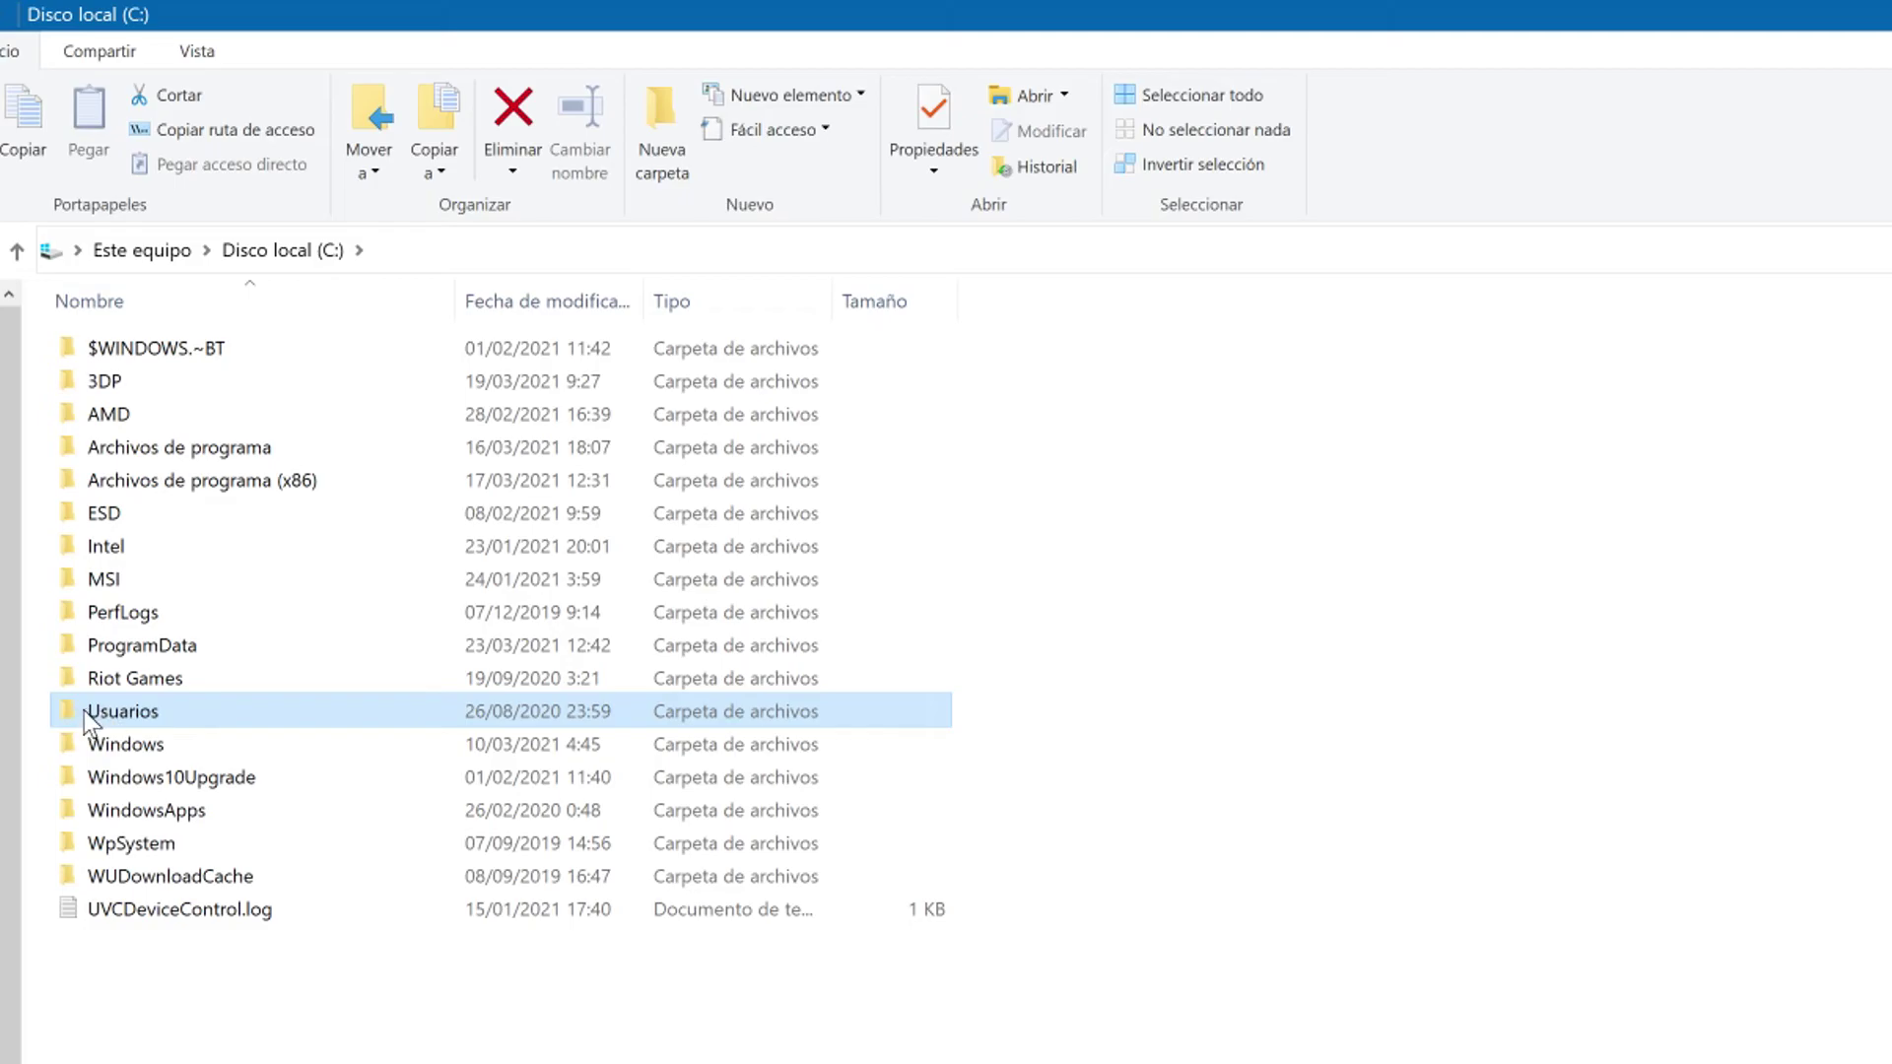
mouse_move(115, 717)
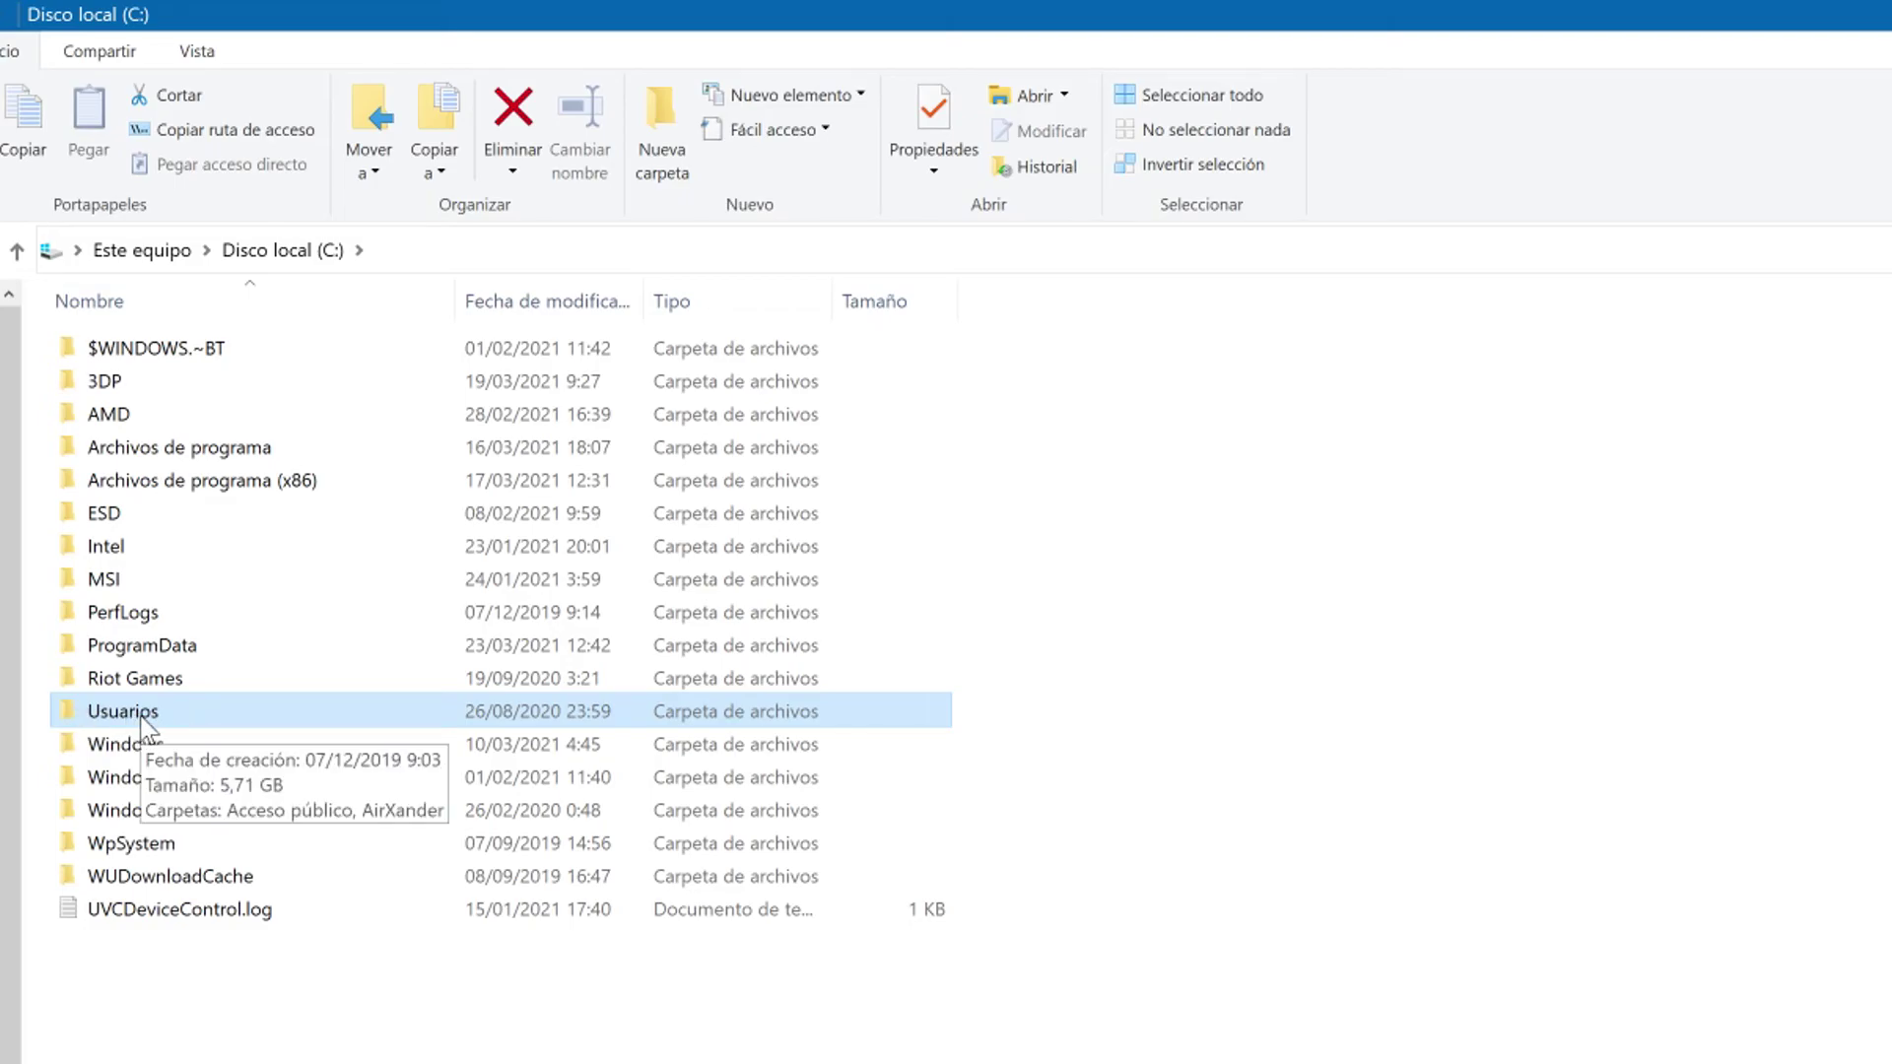
double_click(143, 720)
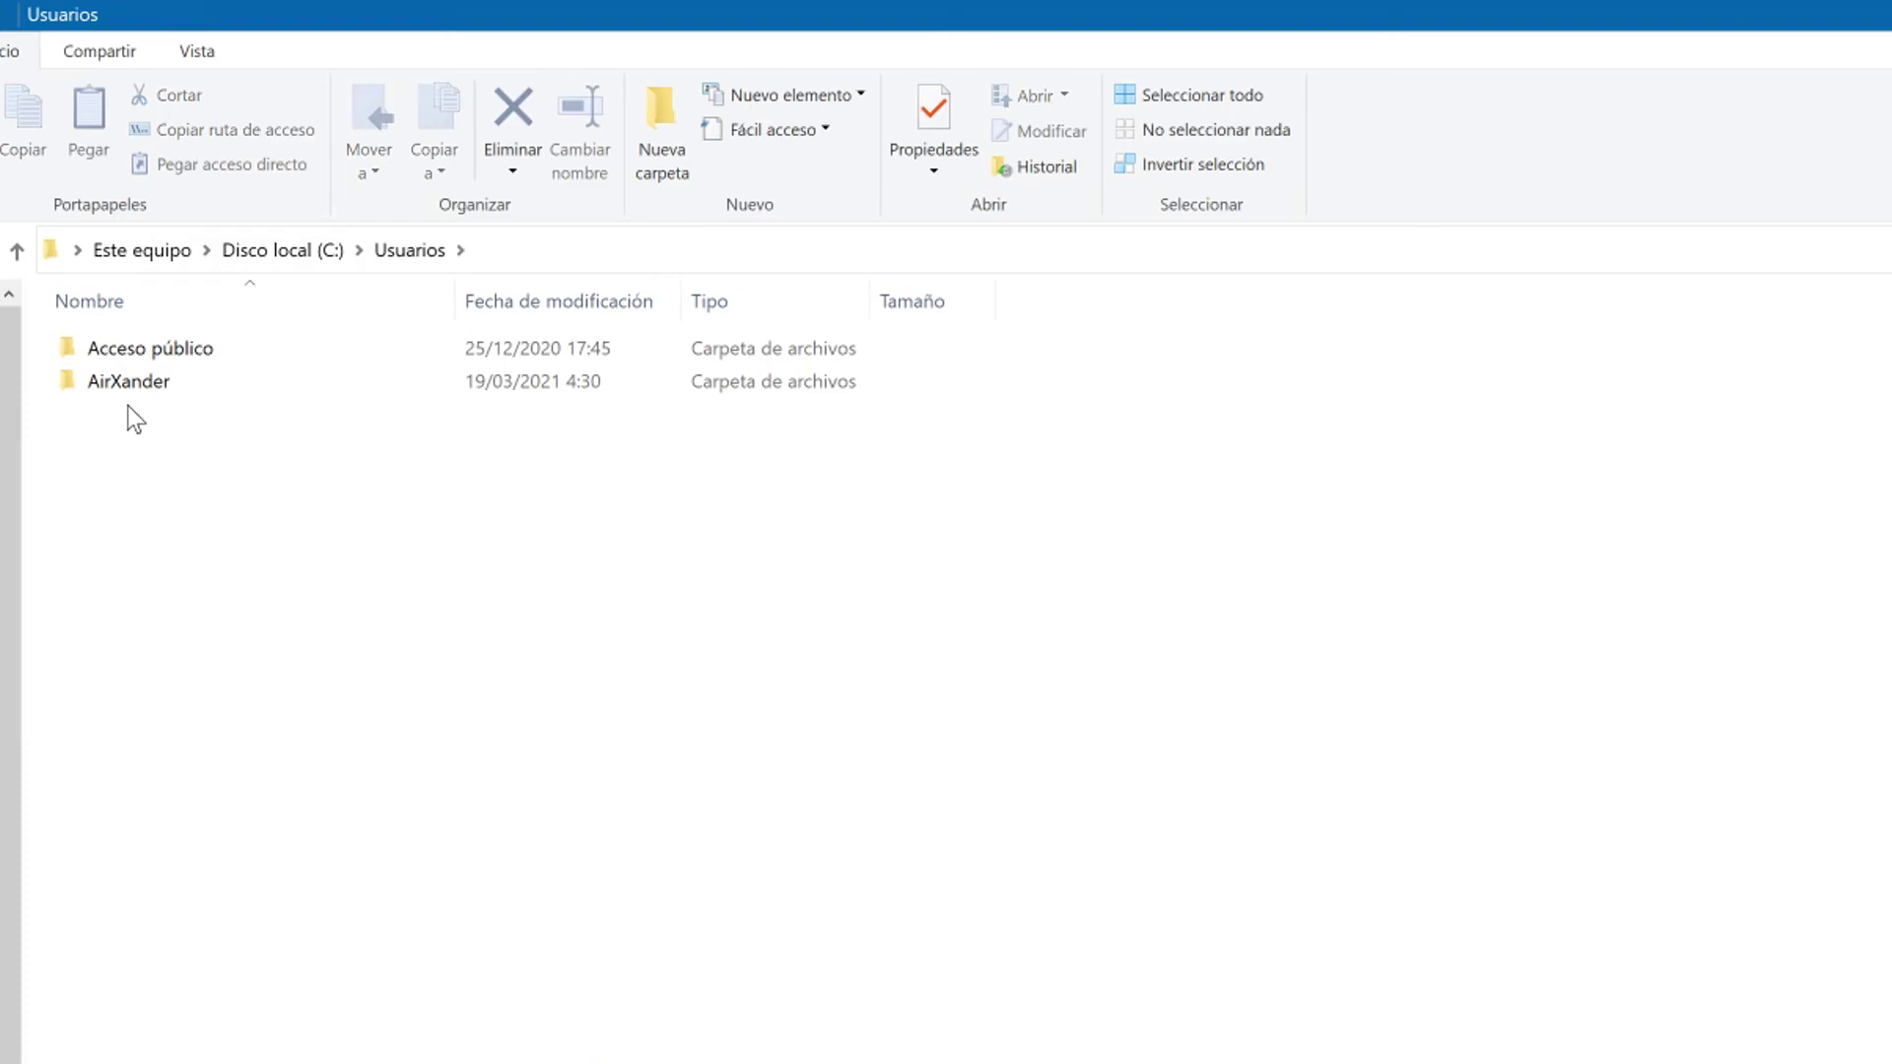
left_click(119, 386)
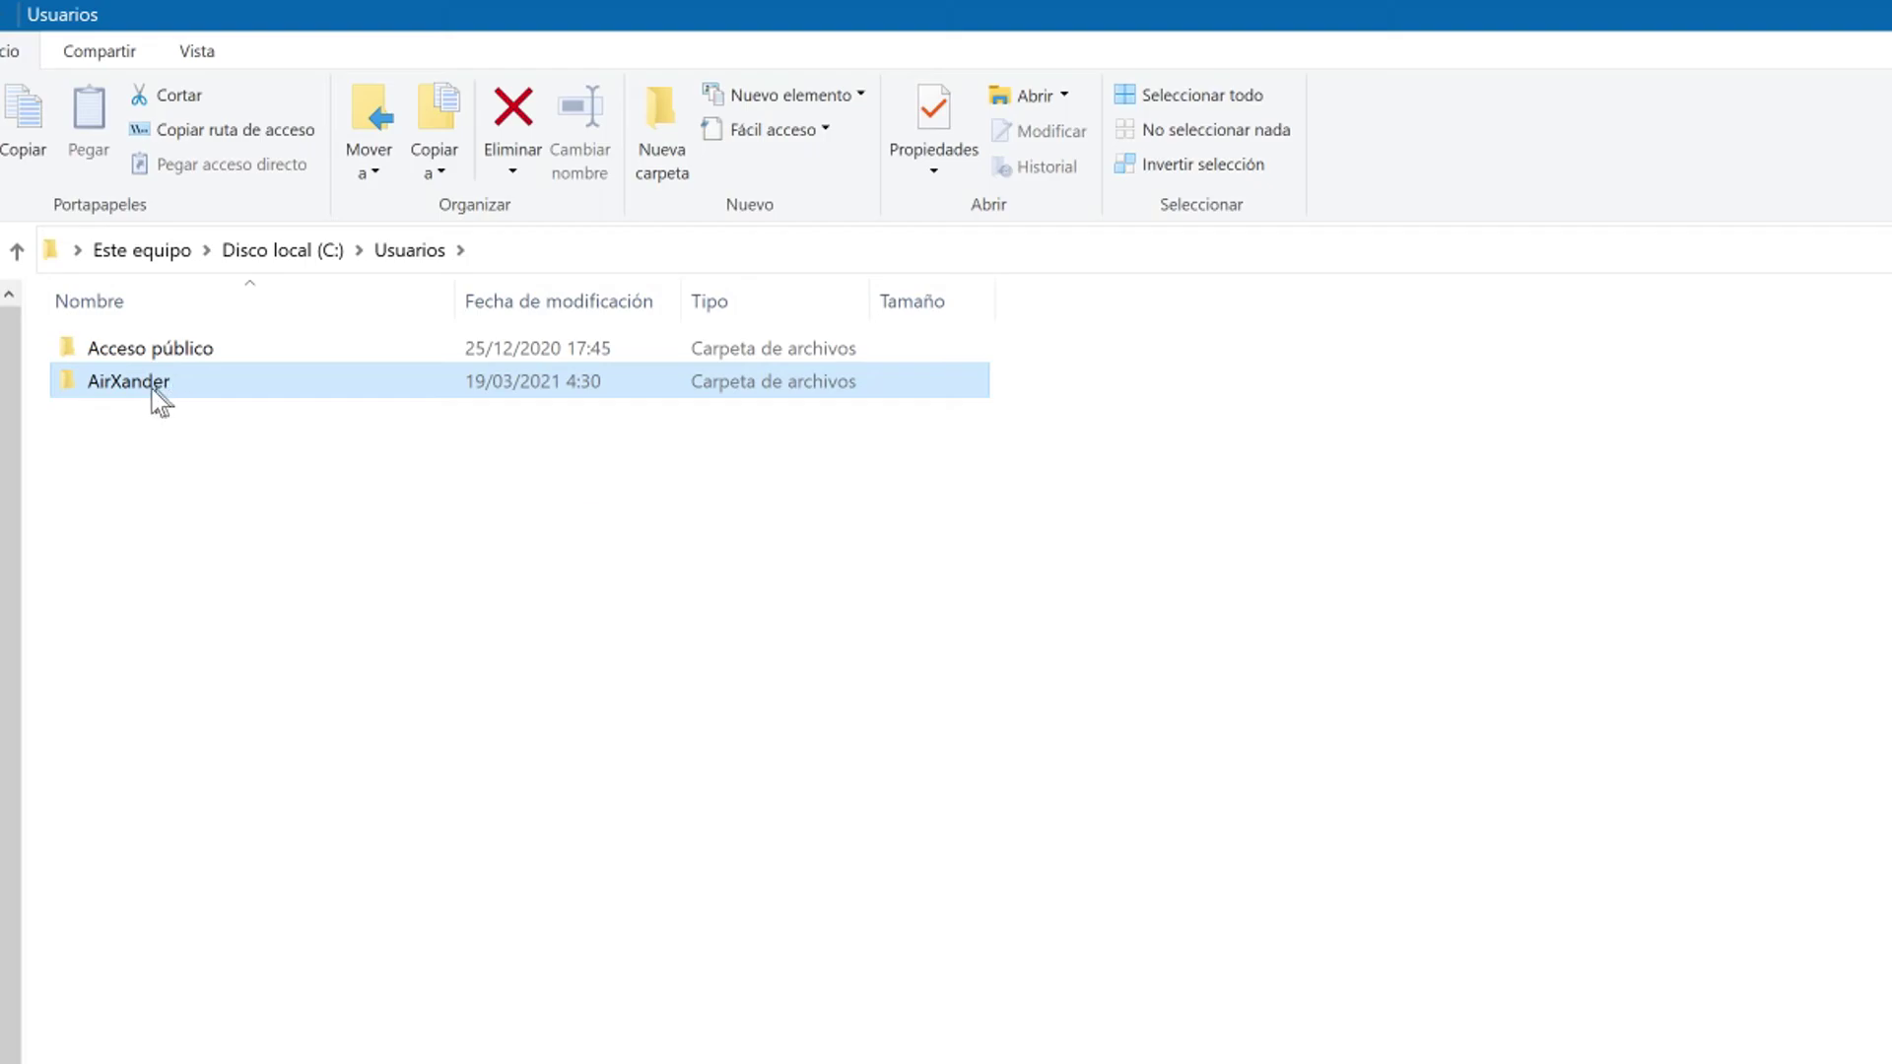
mouse_move(146, 407)
double_click(162, 399)
Step: Switch to Notepad and copy the path part \AppData\Local\Packages\Microsoft.FlightSimulator_8wekyb3d8bbwe\LocalCache\Packages that follows the user name placeholder
key("alt+Tab")
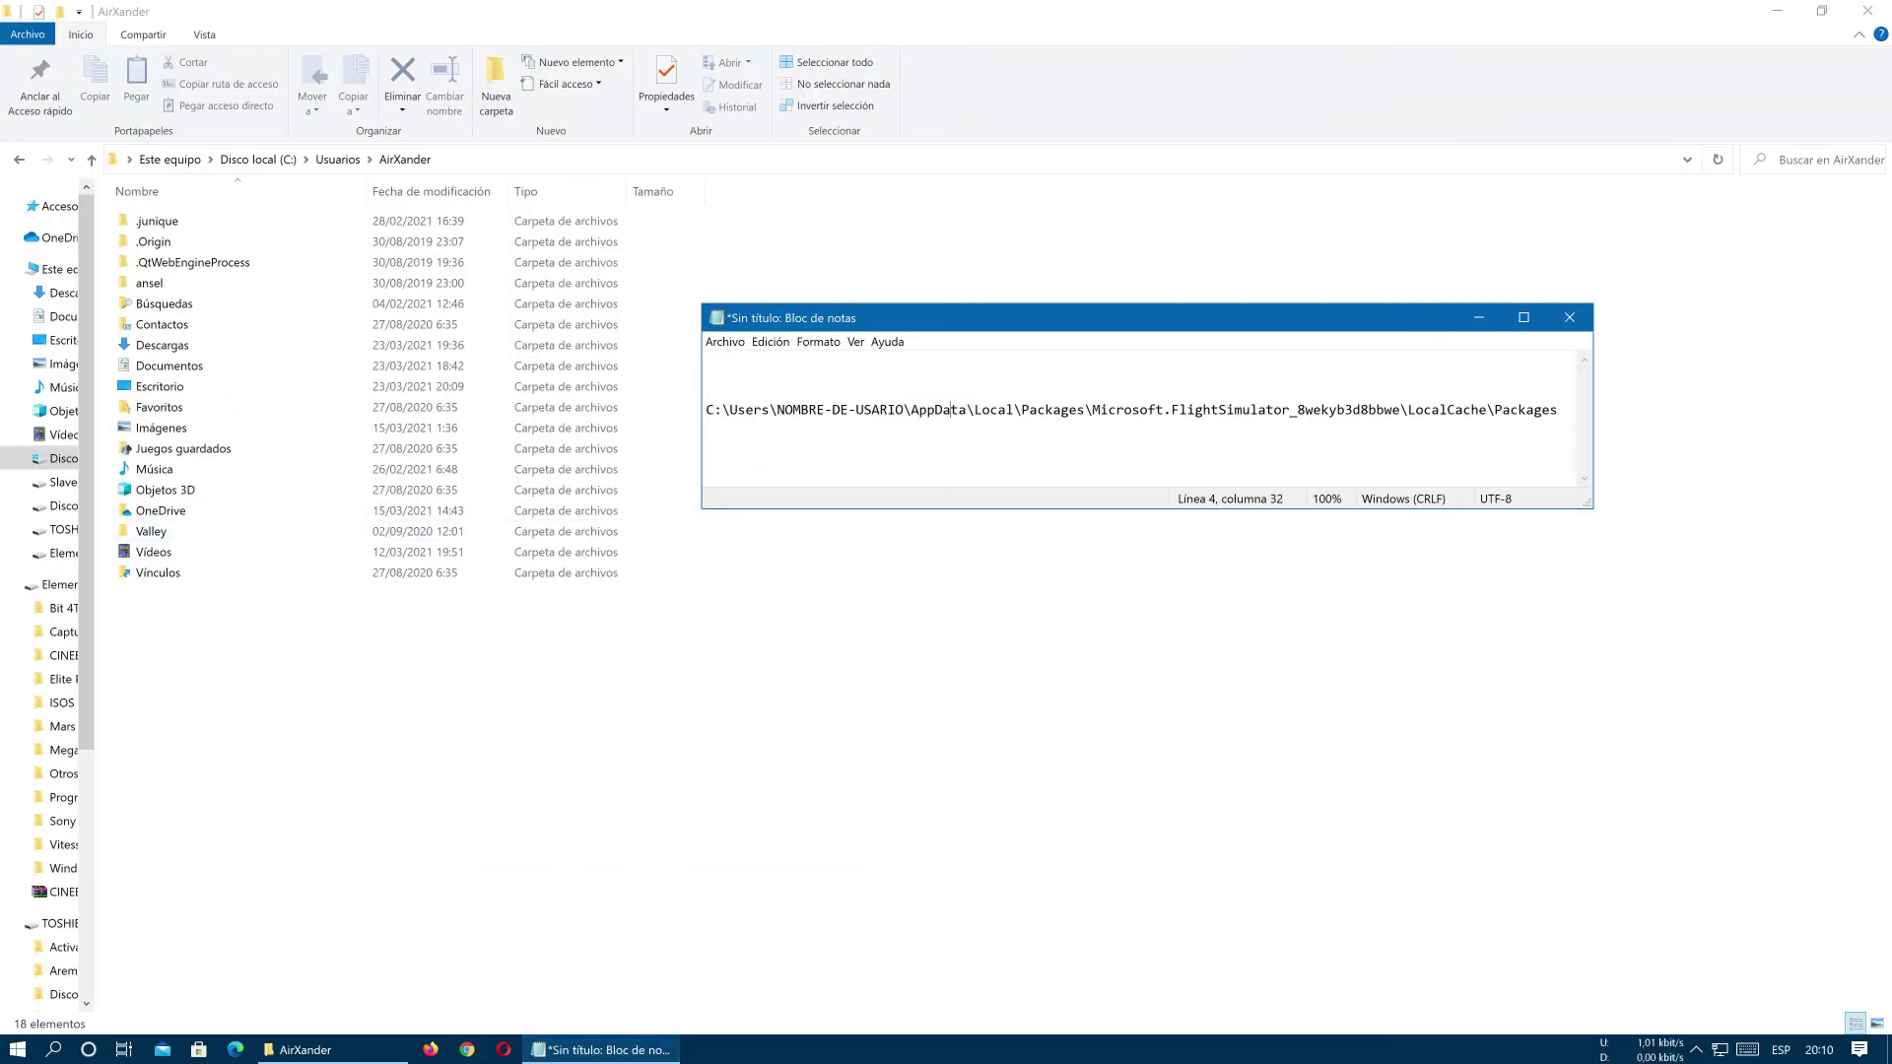
left_click_drag(911, 415, 921, 416)
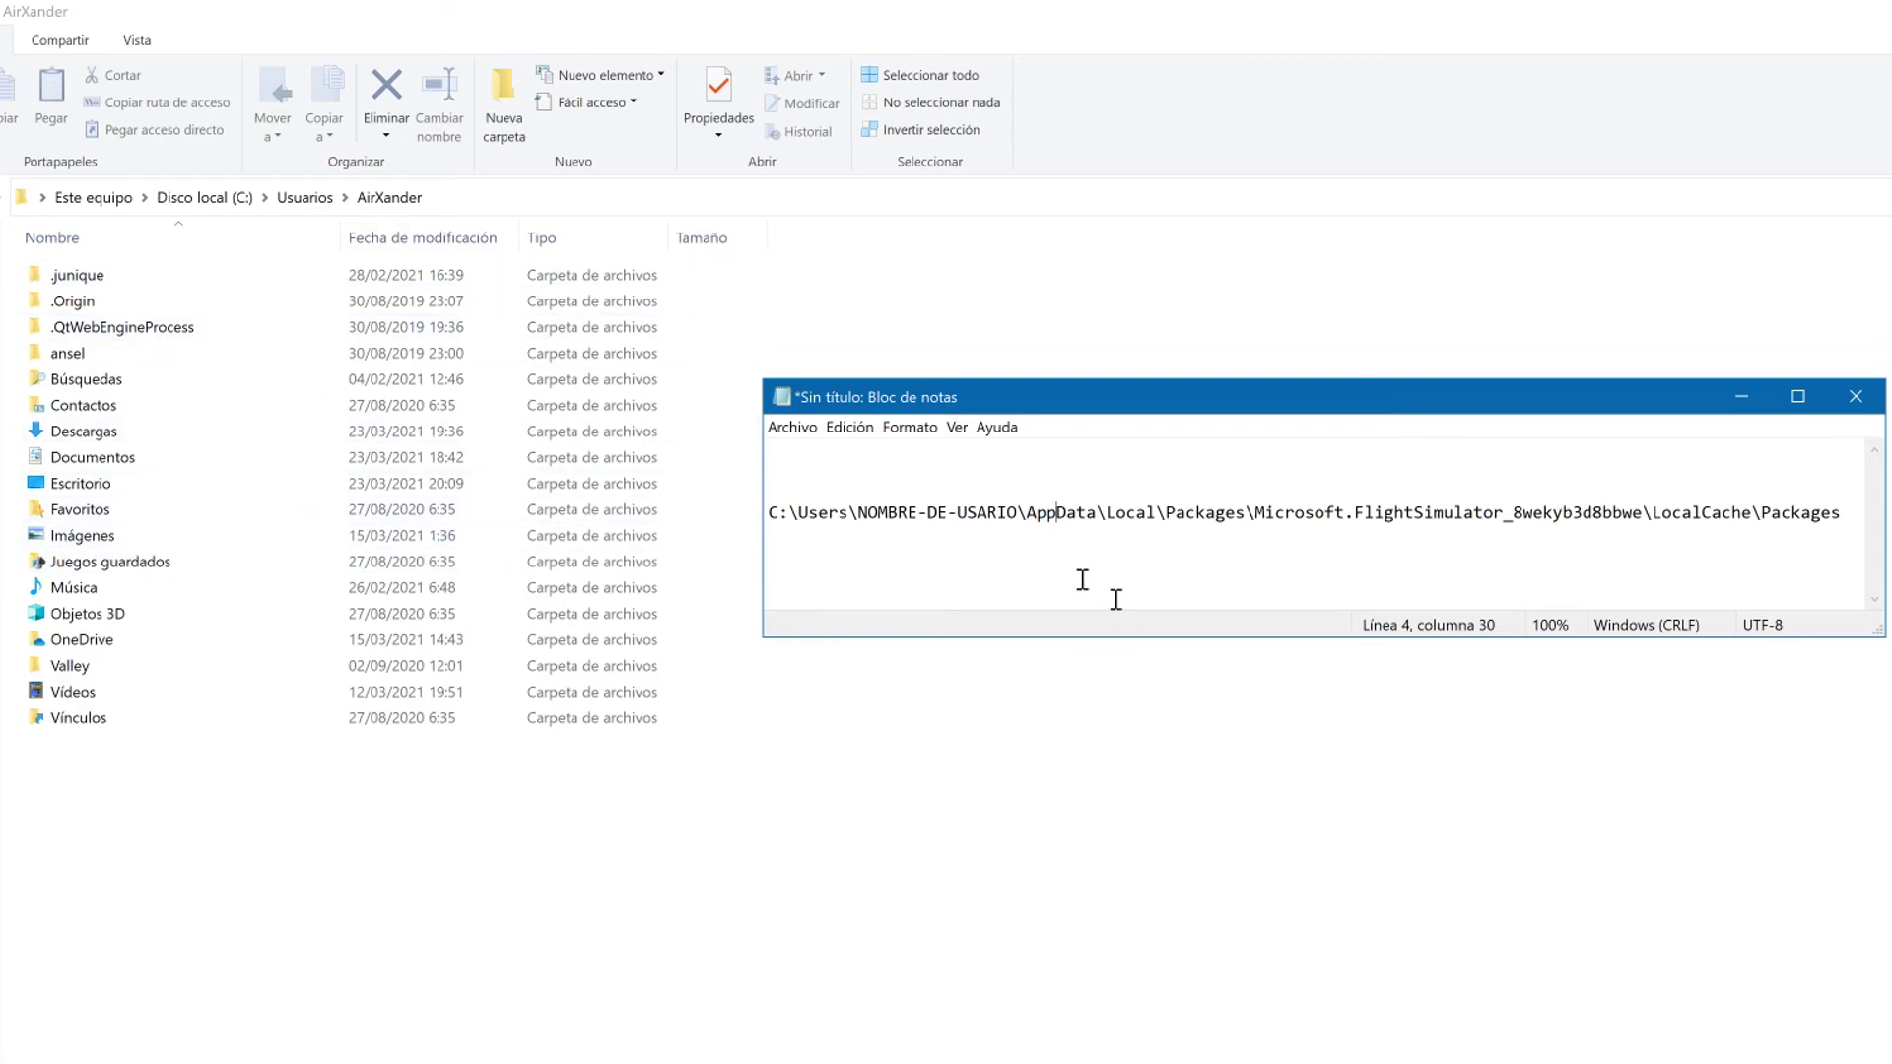
left_click_drag(1102, 522, 1860, 527)
right_click(1461, 522)
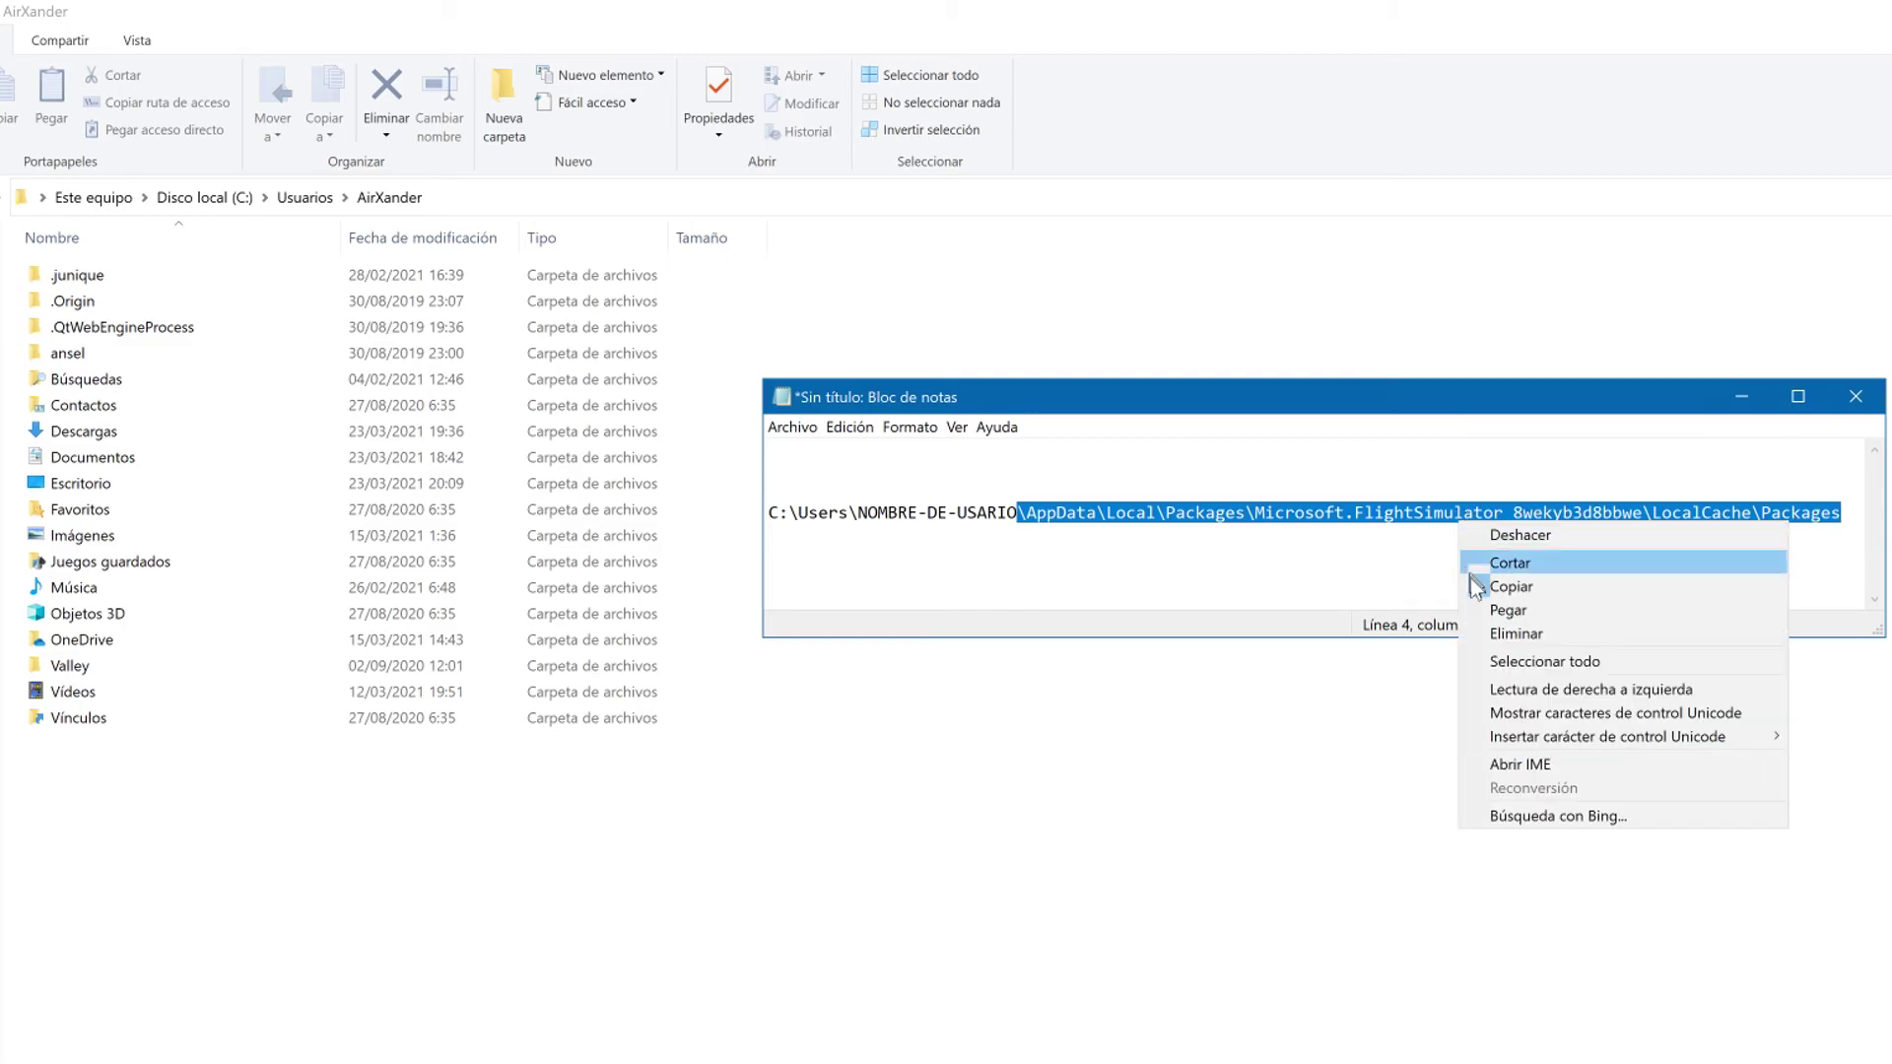
left_click(1470, 584)
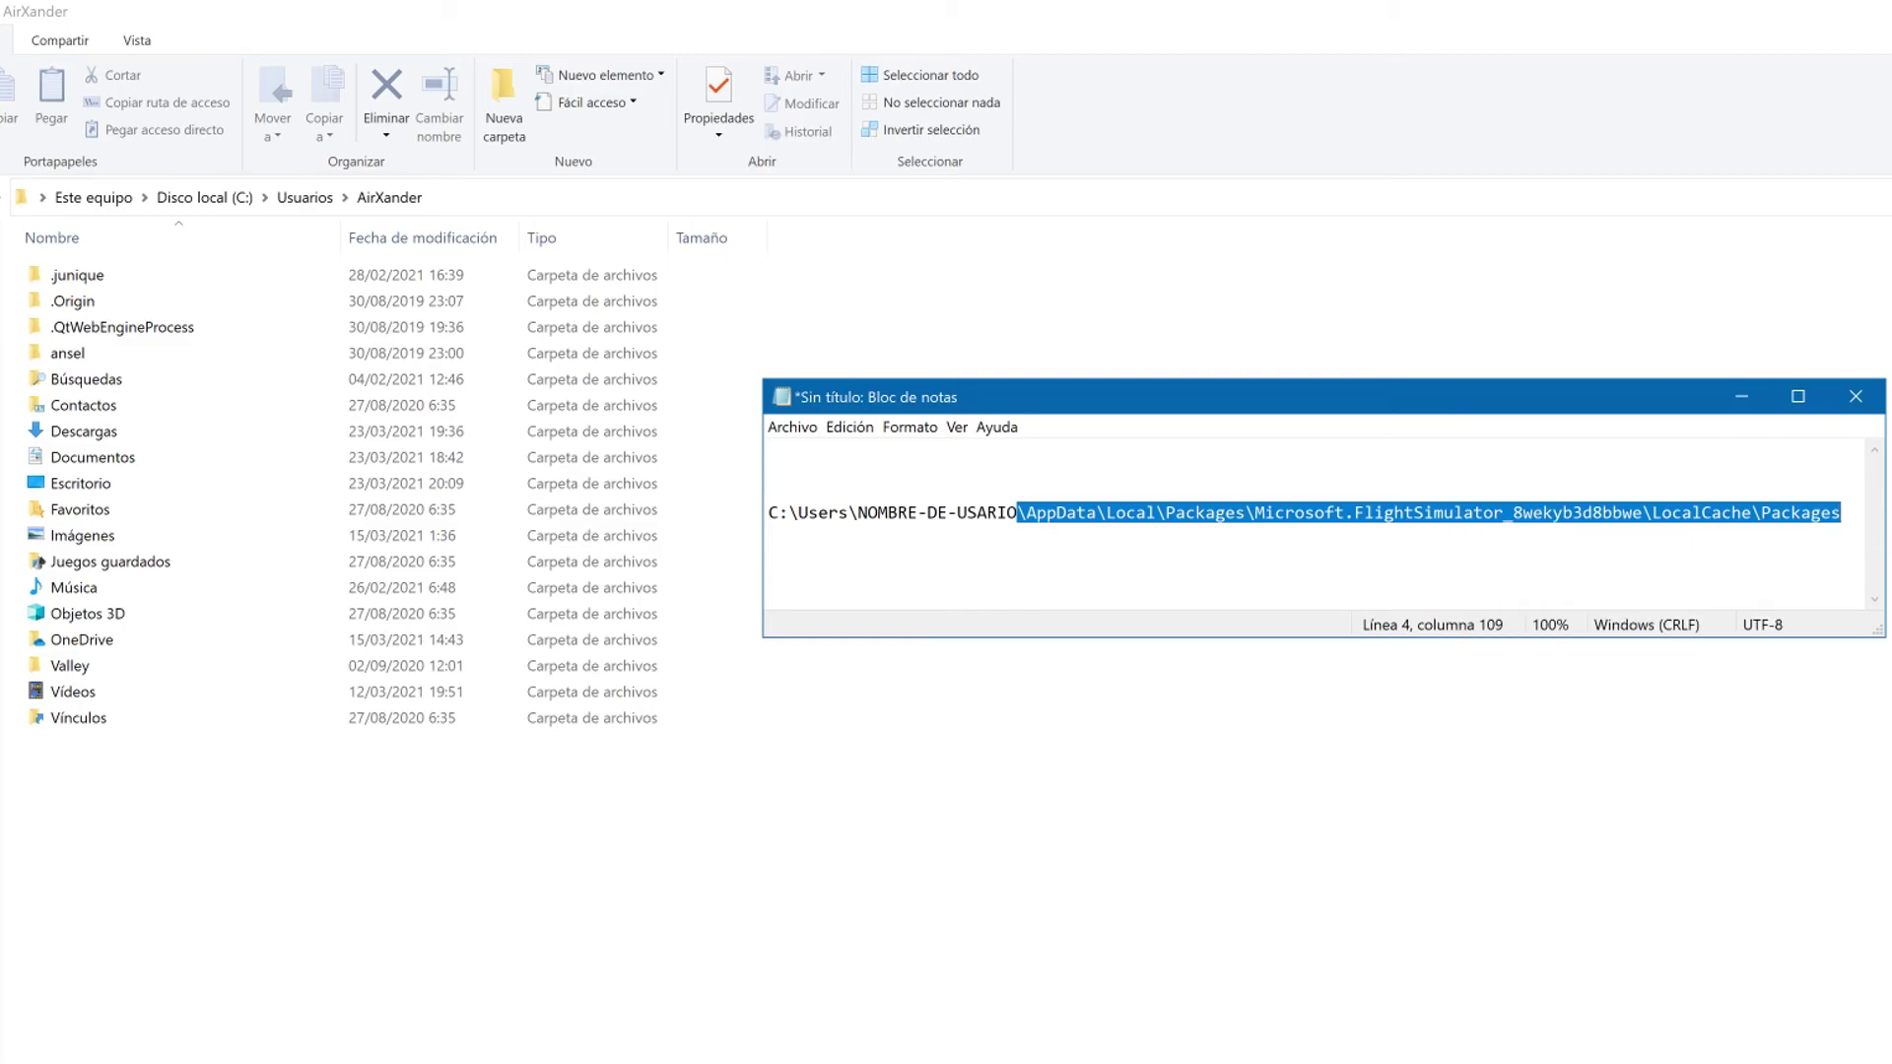
right_click(1029, 523)
left_click(1043, 592)
left_click(1019, 514)
left_click_drag(1080, 517, 1841, 517)
right_click(1801, 518)
left_click(1813, 582)
Step: Append the copied path to the profile folder's address in File Explorer and go to the simulator's Packages folder
left_click(678, 202)
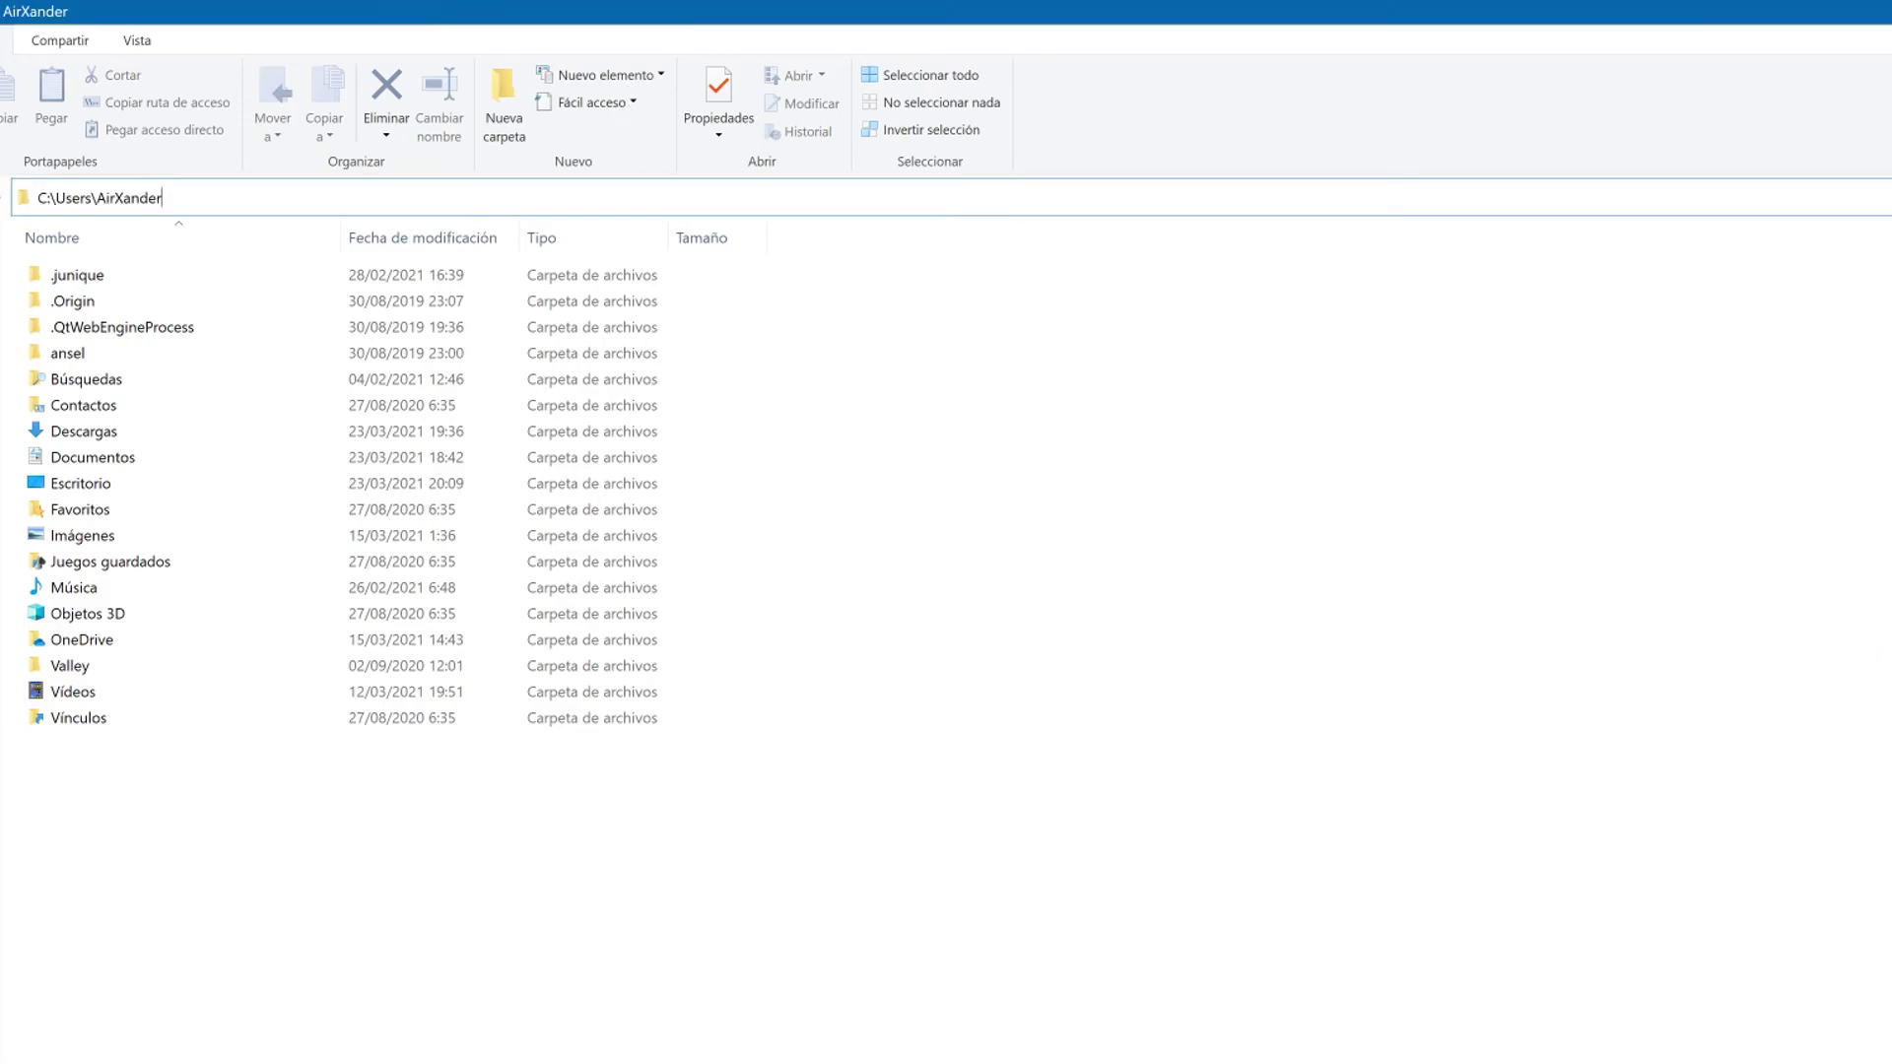
key("ctrl+v")
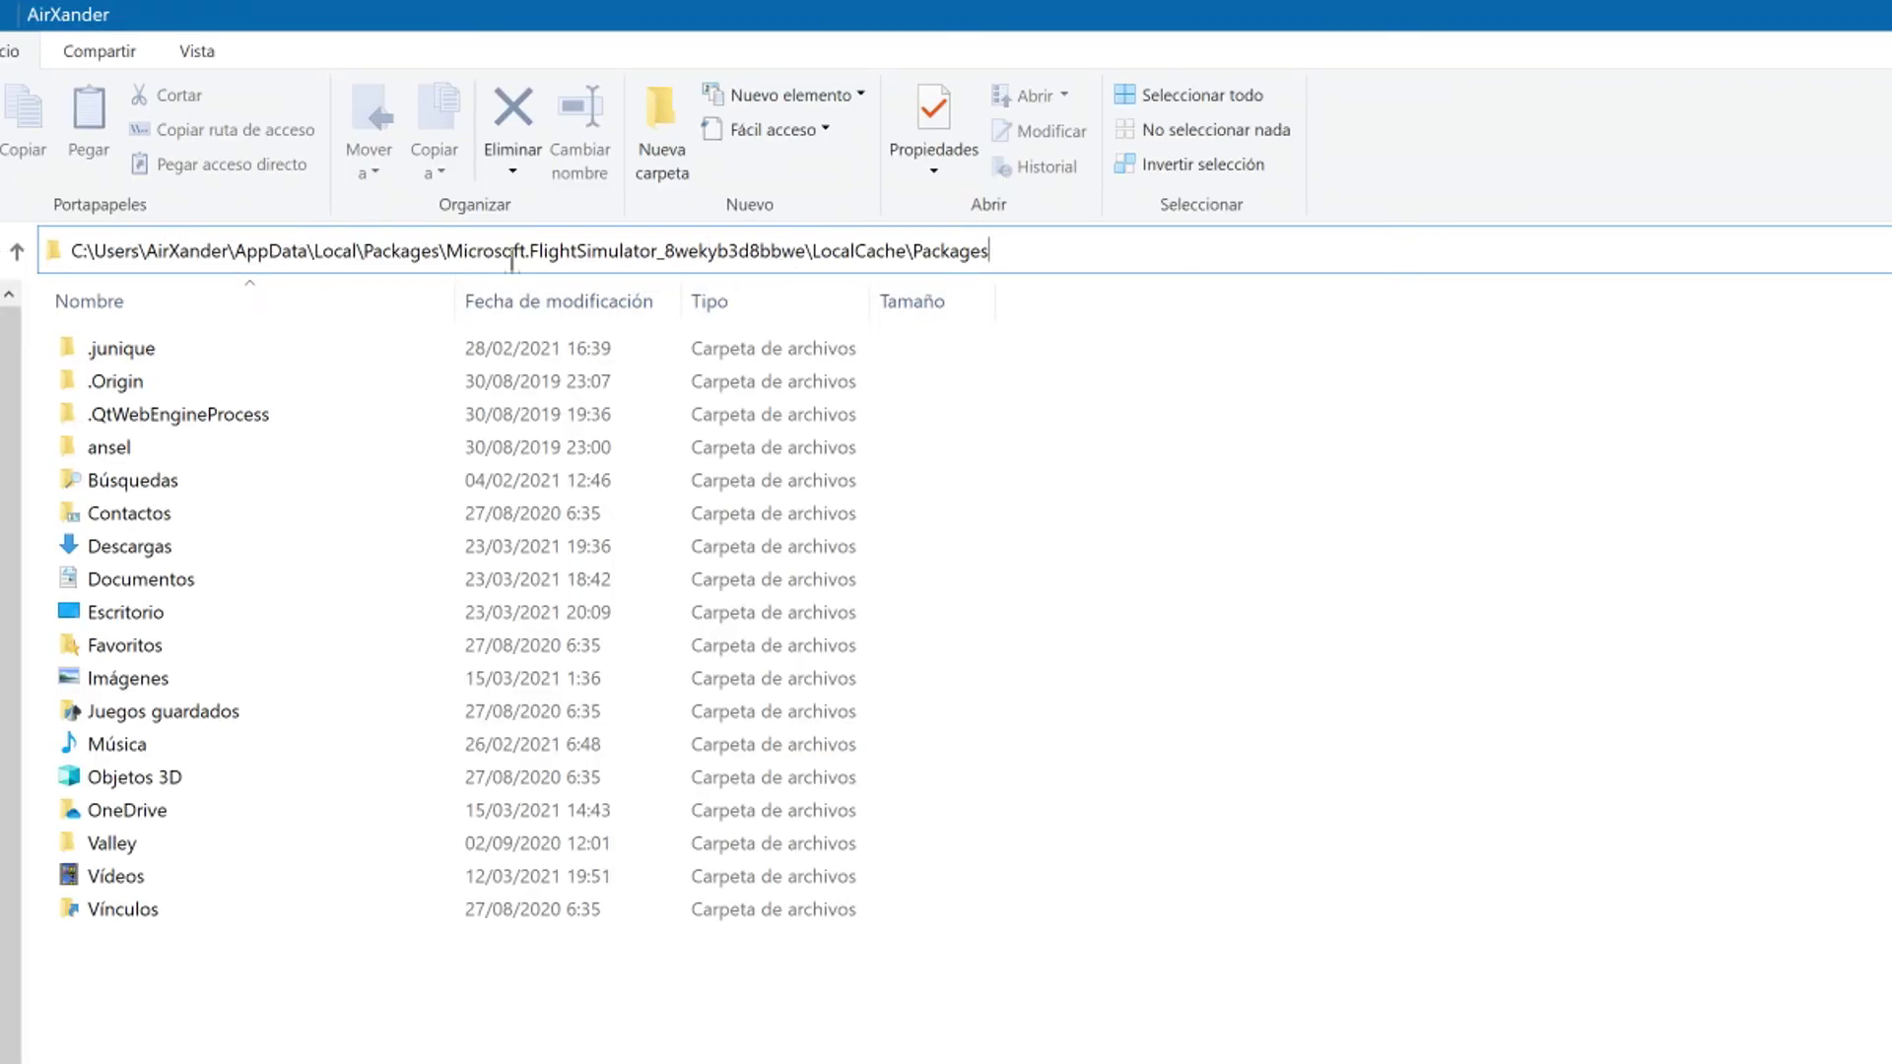
key("Return")
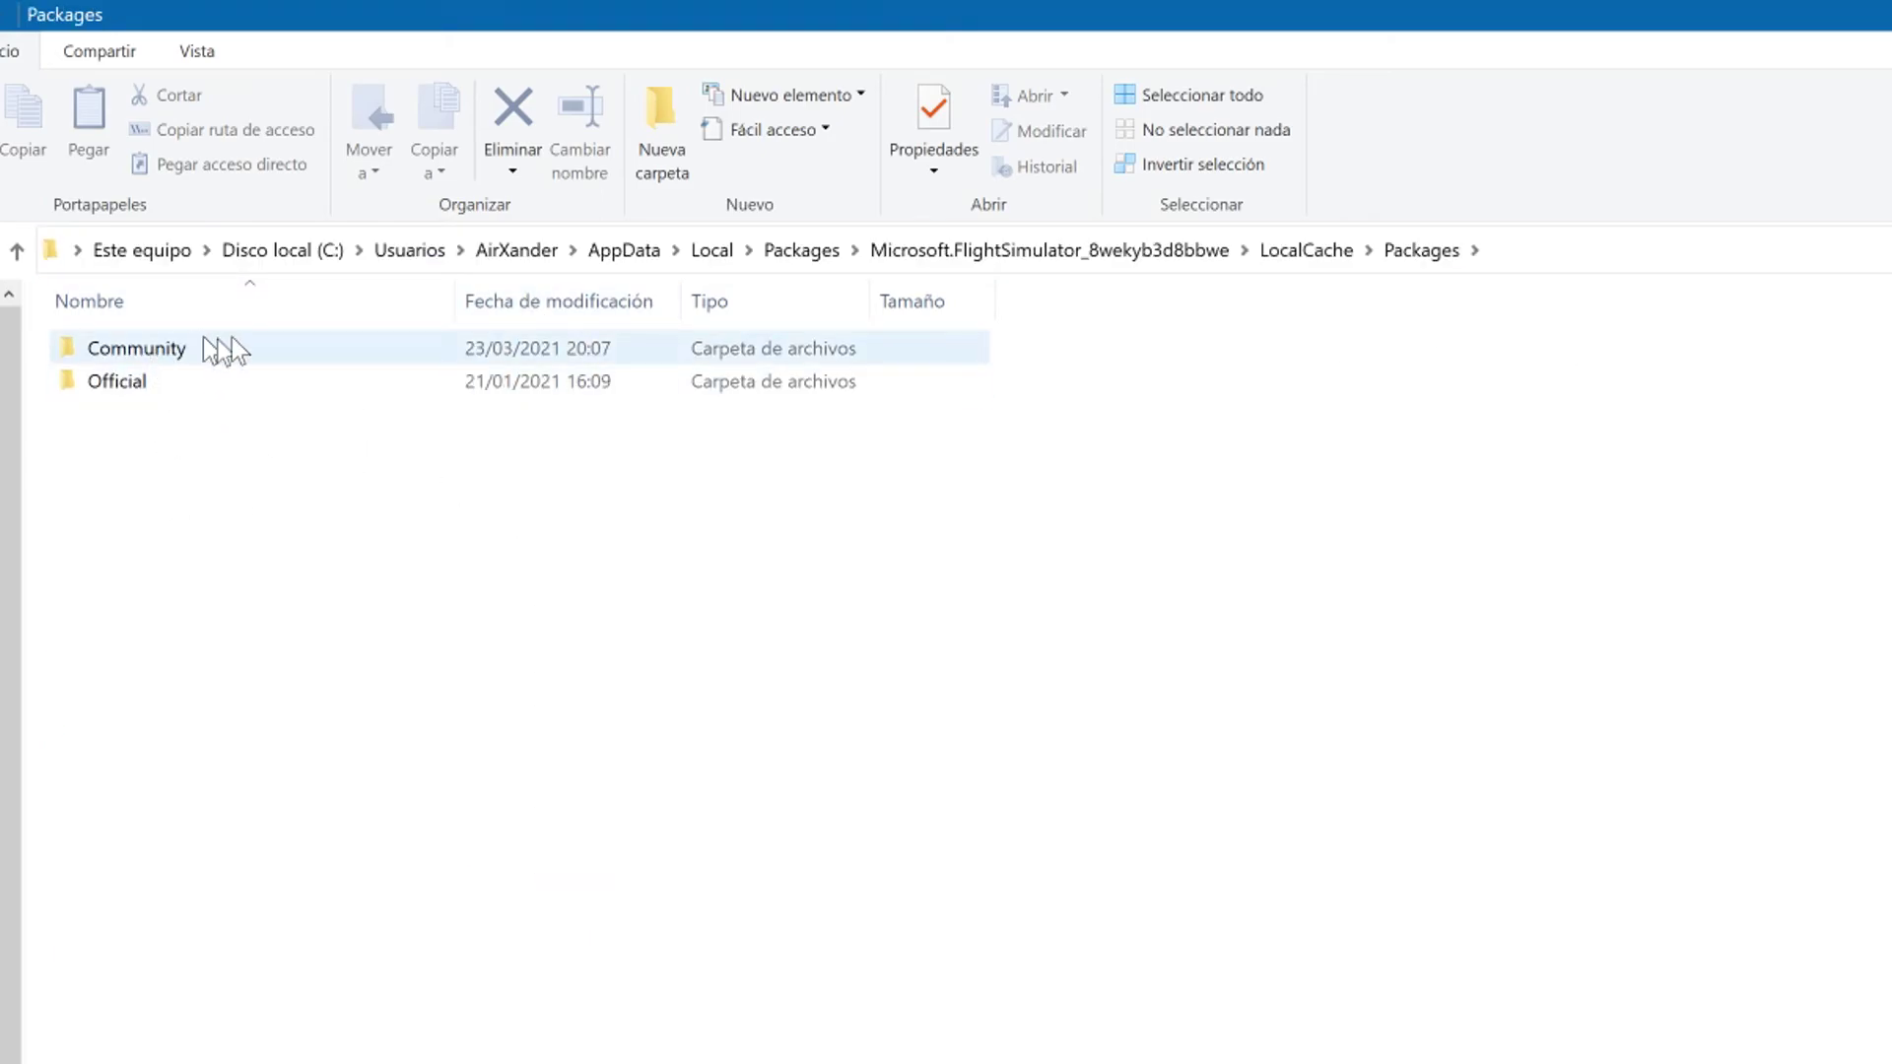
left_click(1727, 262)
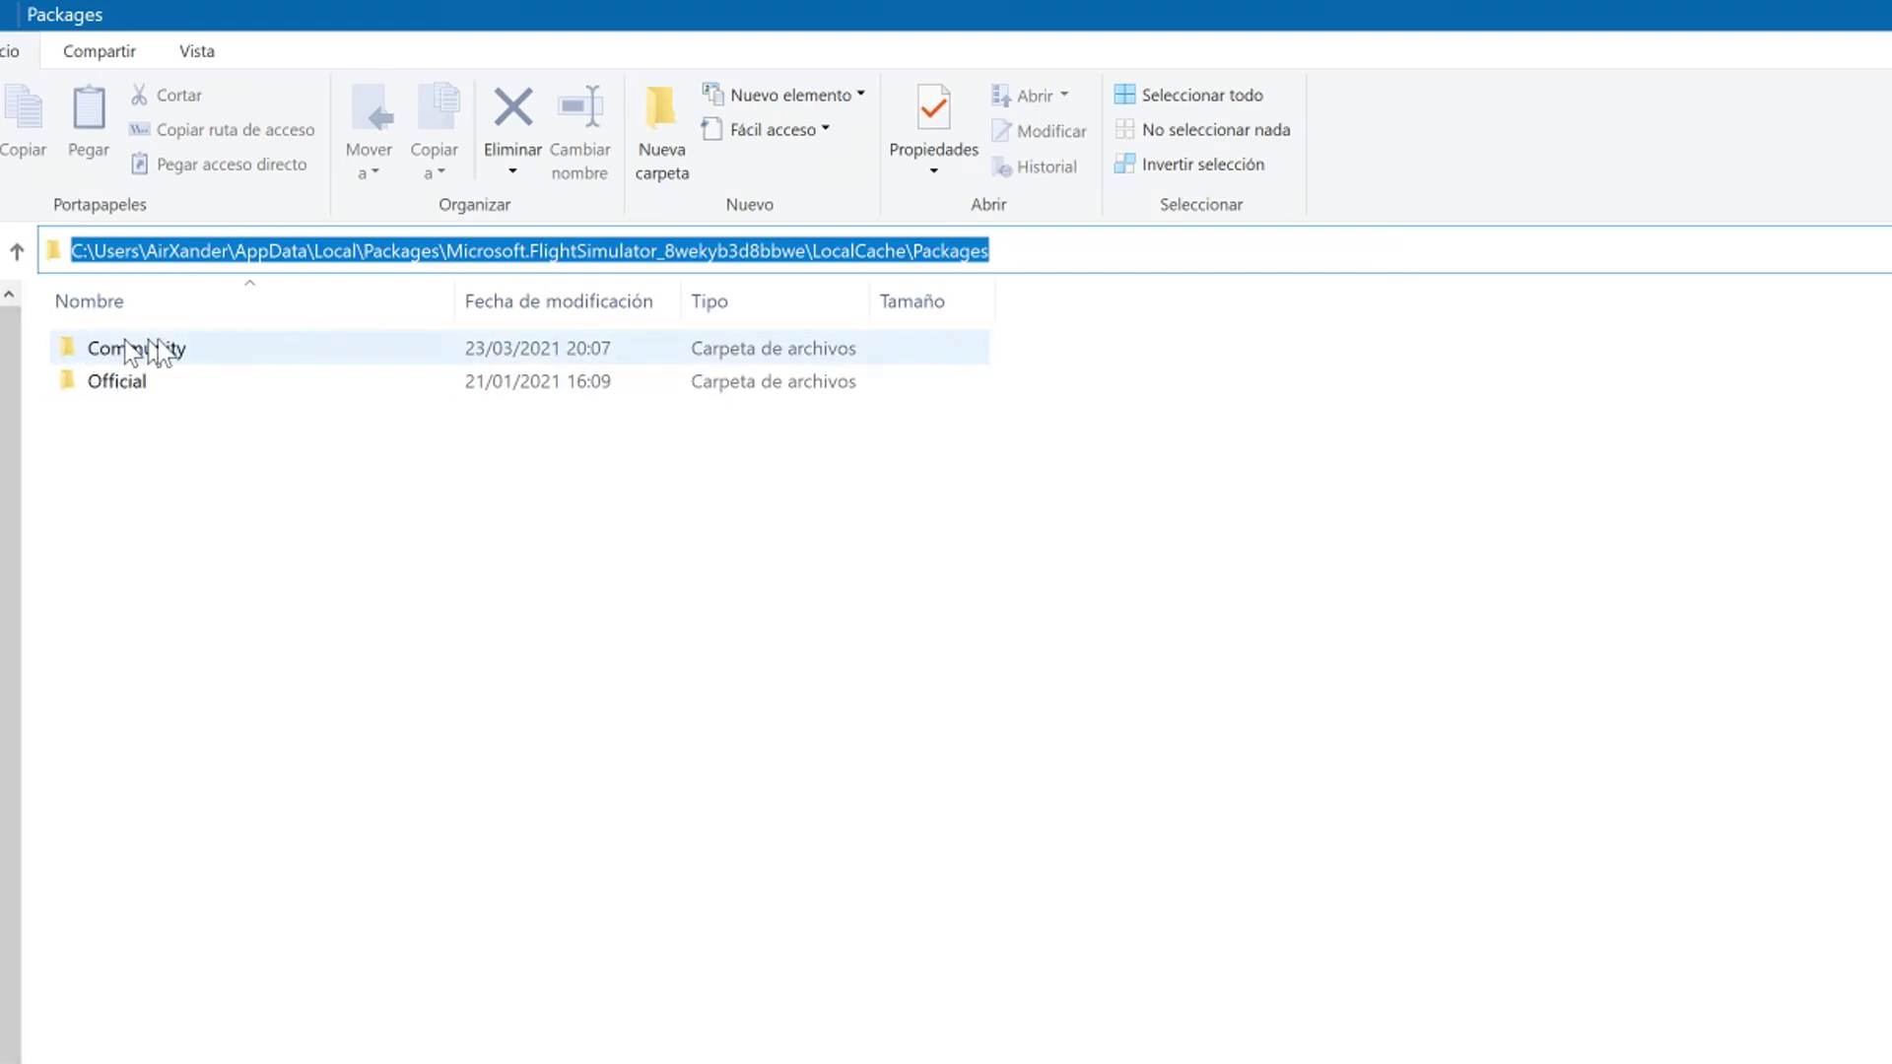
left_click(351, 643)
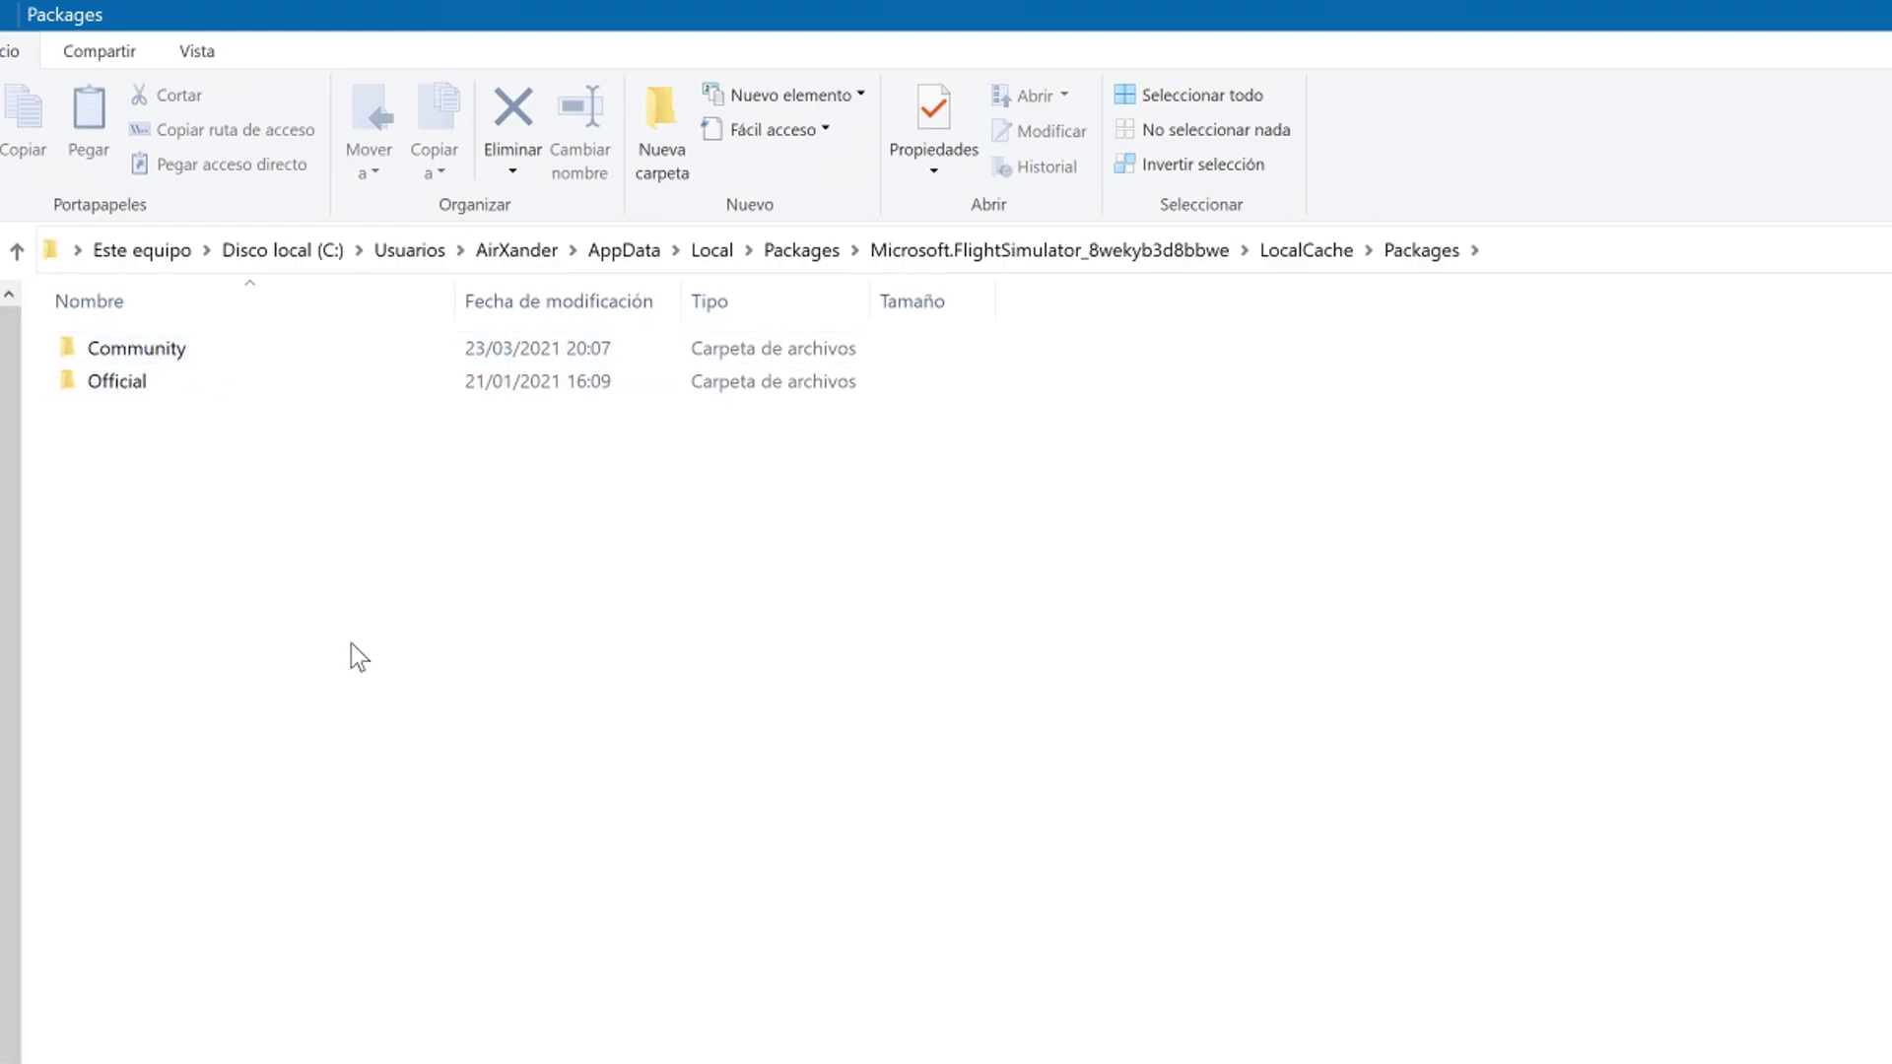
Step: Look into the Official folder beside Community and open its OneStore subfolder to view the installed packages
left_click(133, 352)
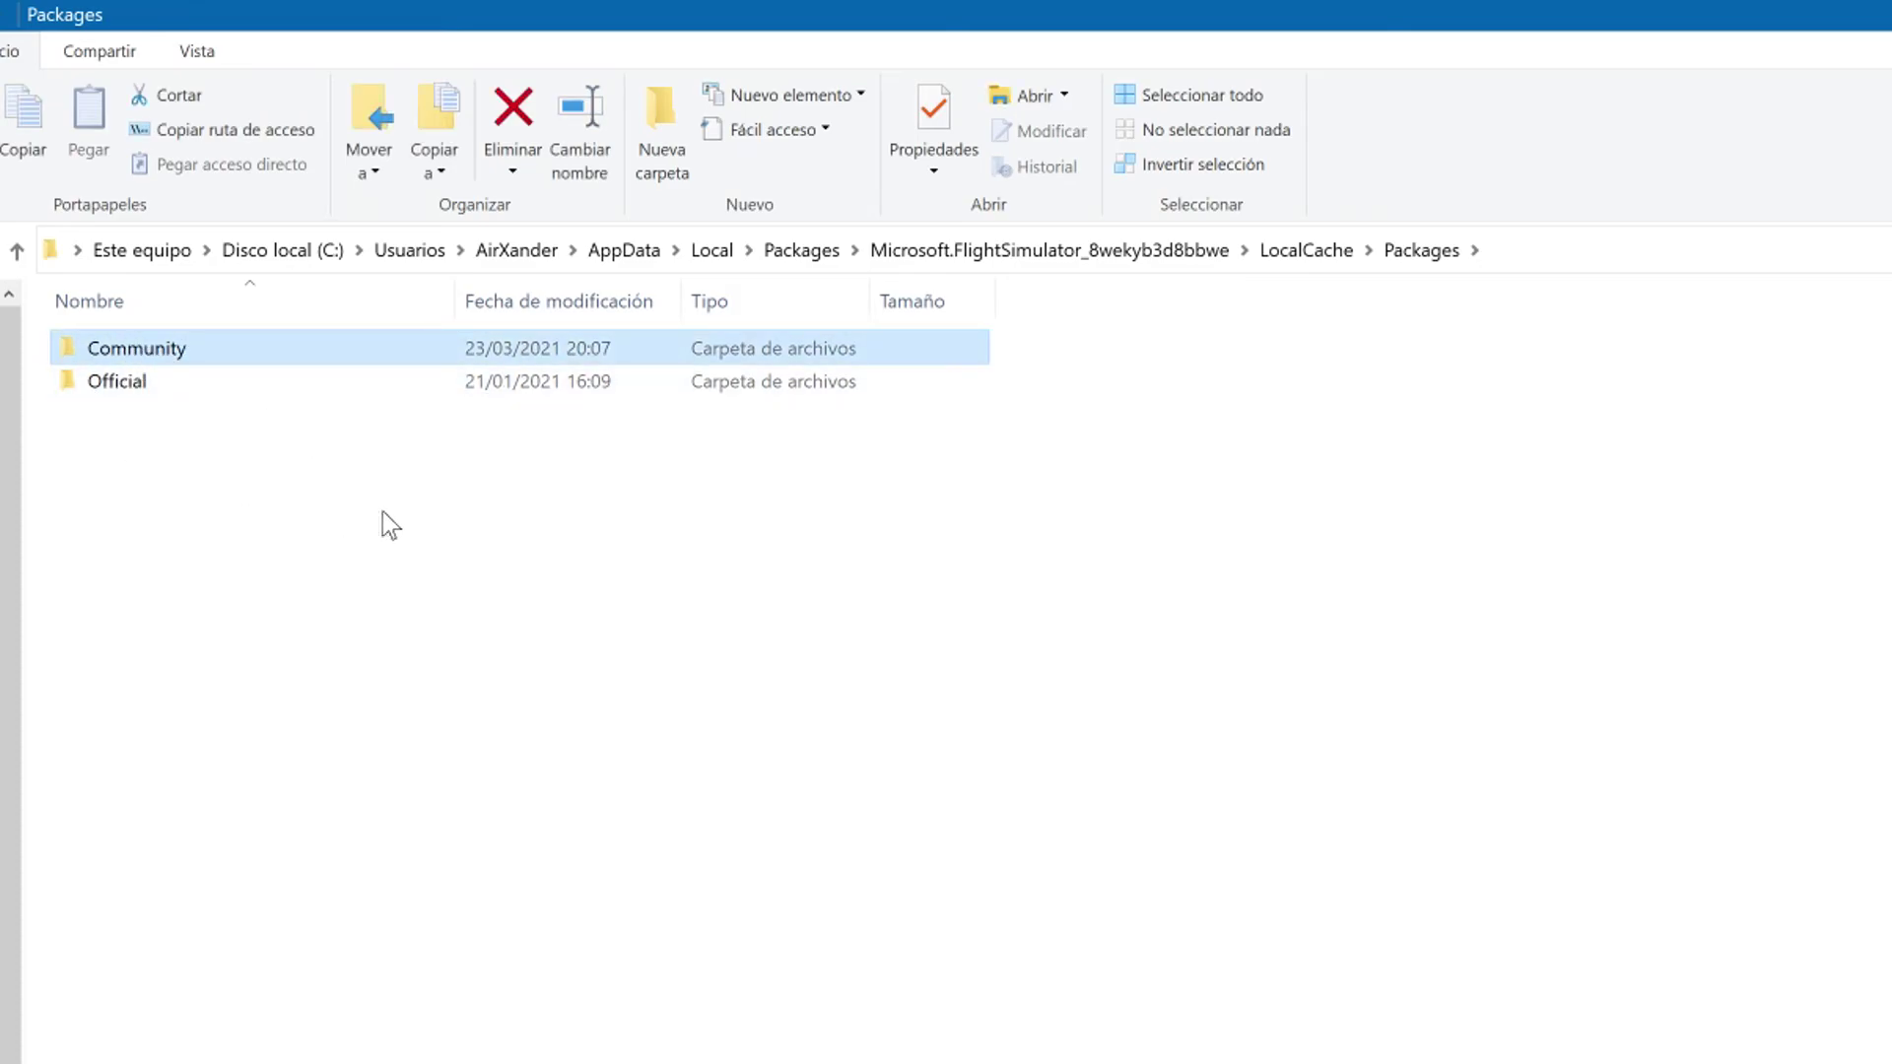
left_click(129, 395)
double_click(122, 386)
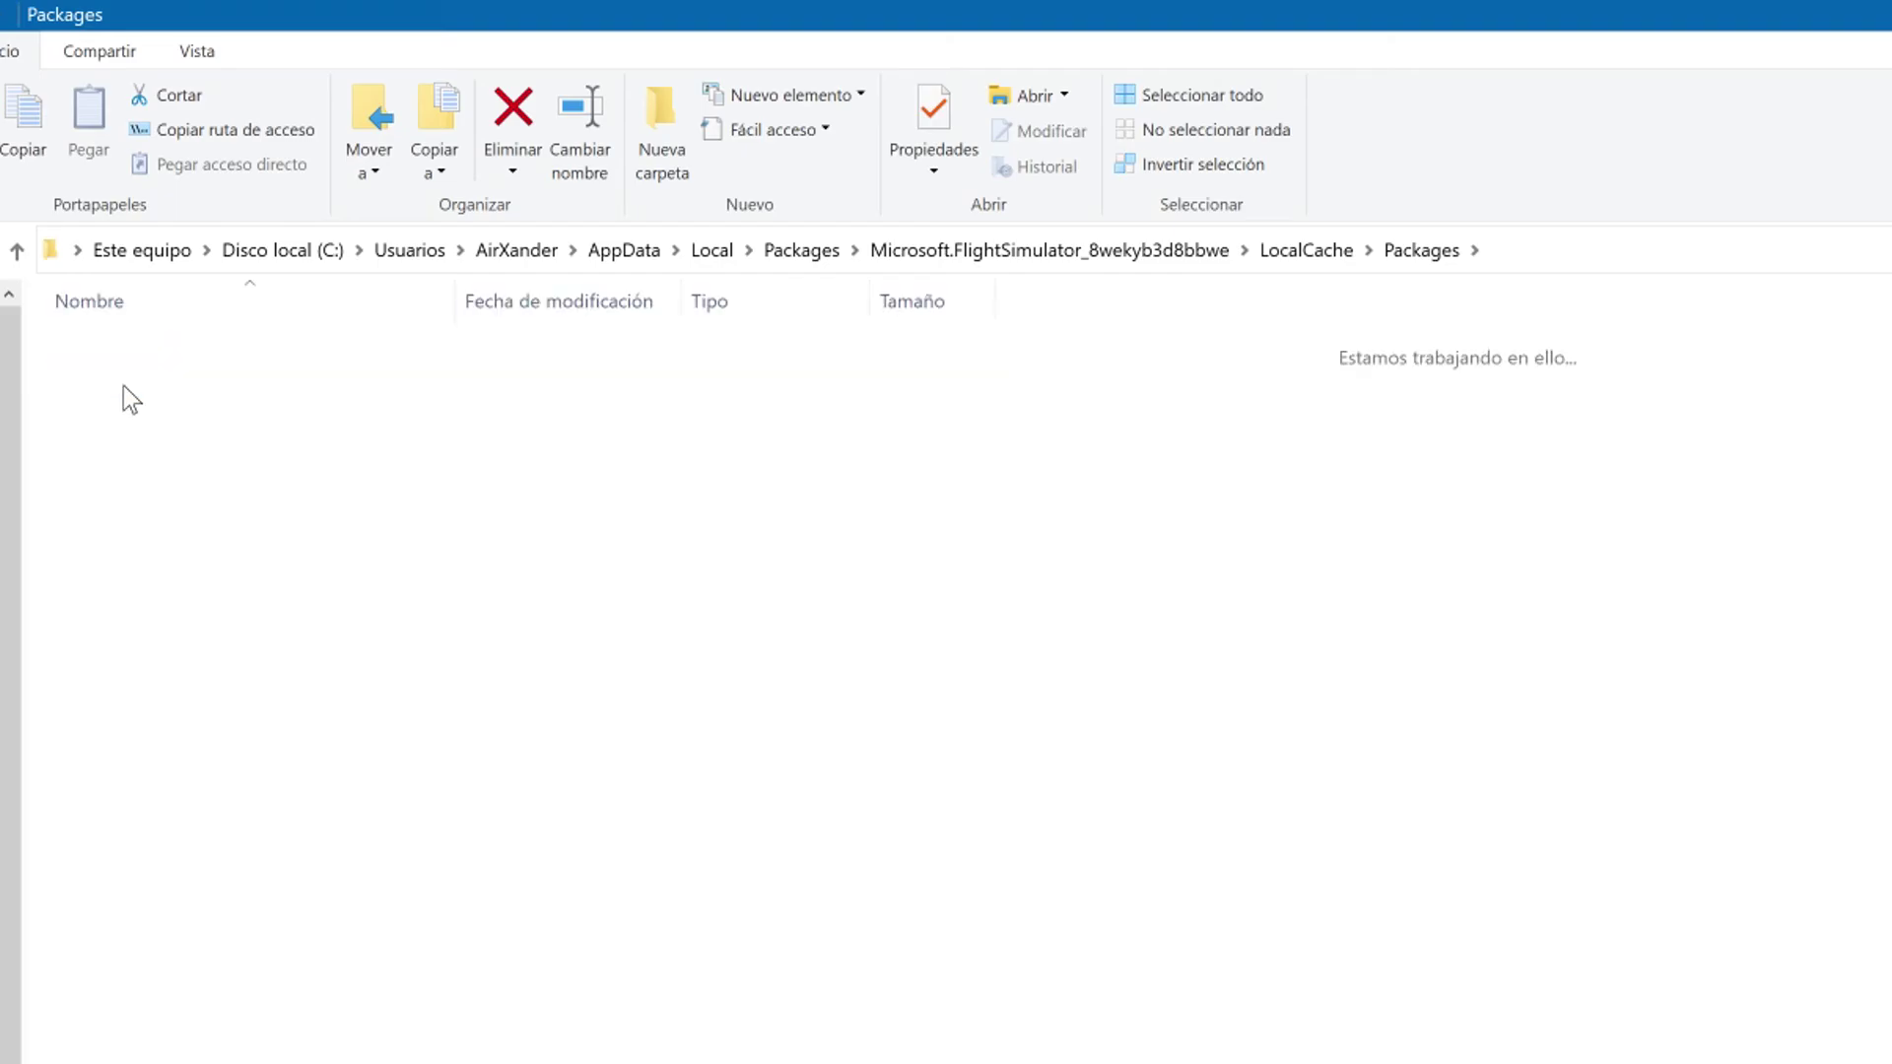
left_click(128, 350)
double_click(128, 351)
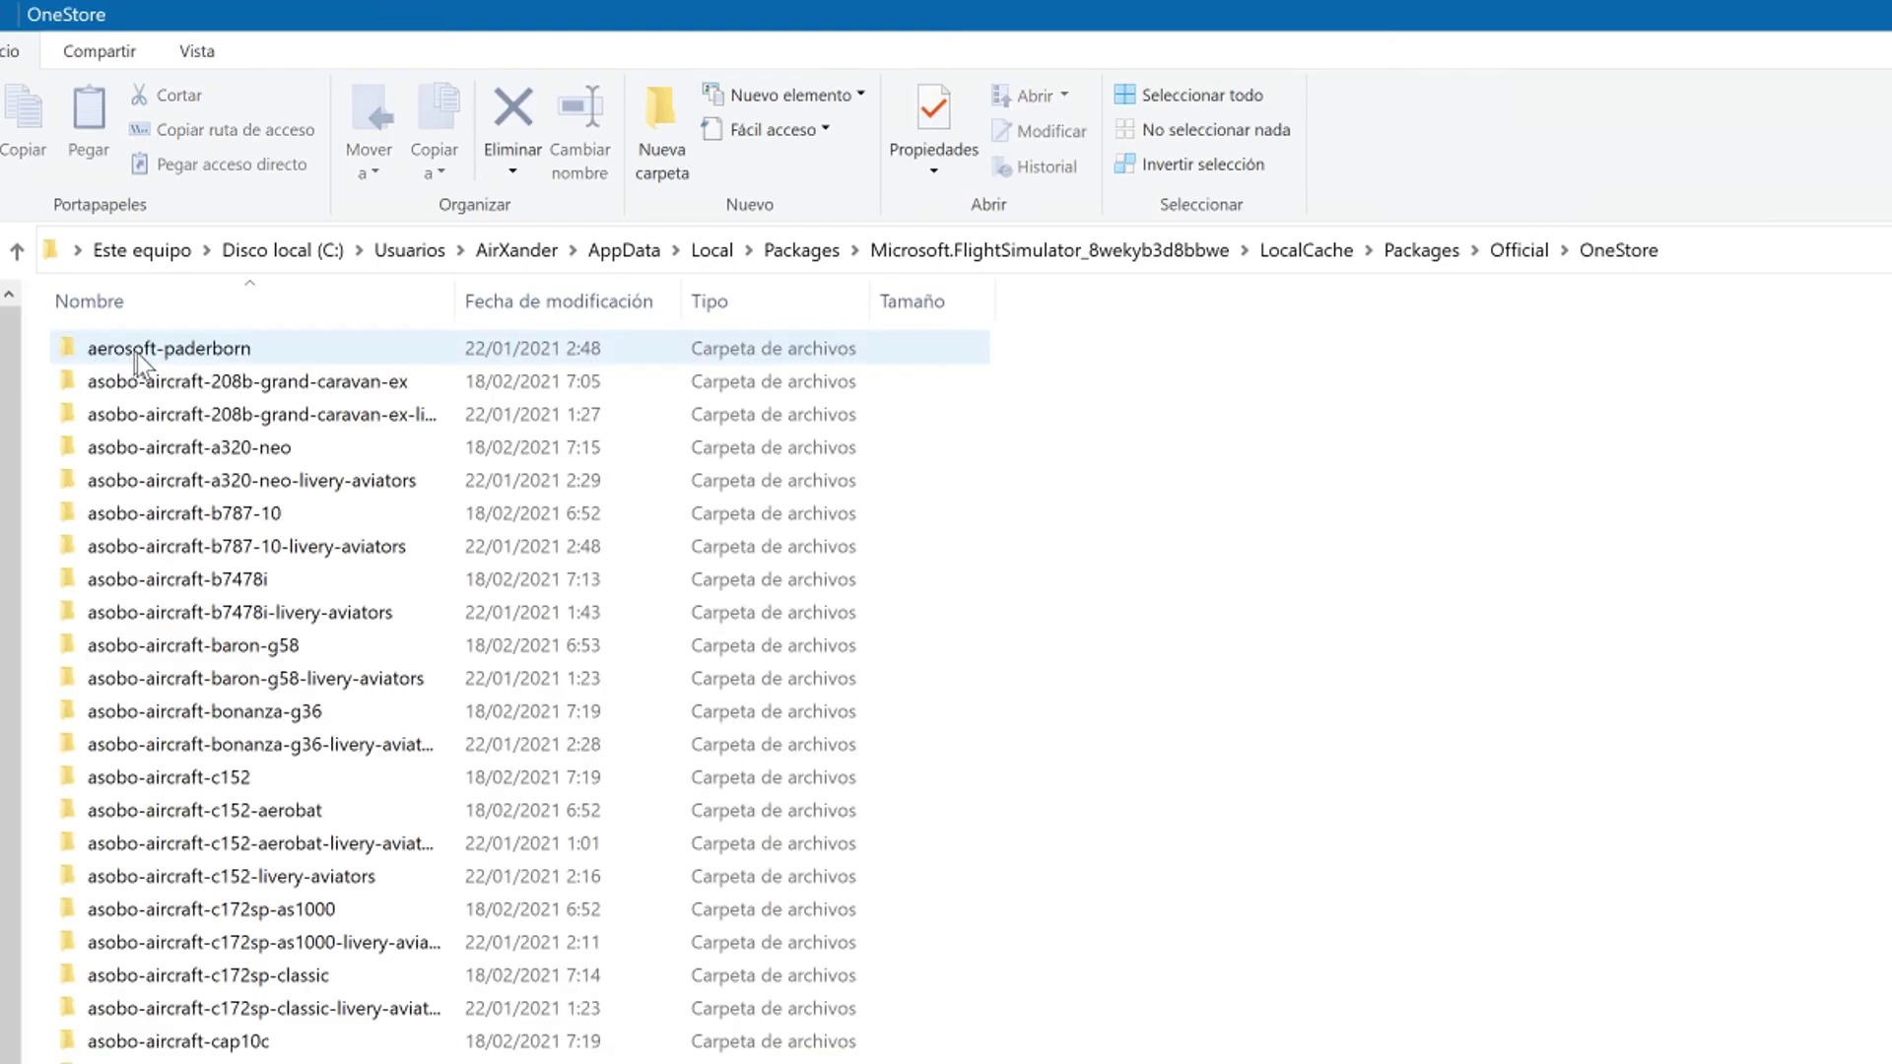
Step: Look through the package list in OneStore, check the Community folder's contents, and return to the Packages folder
scroll(202, 554, "down", 10)
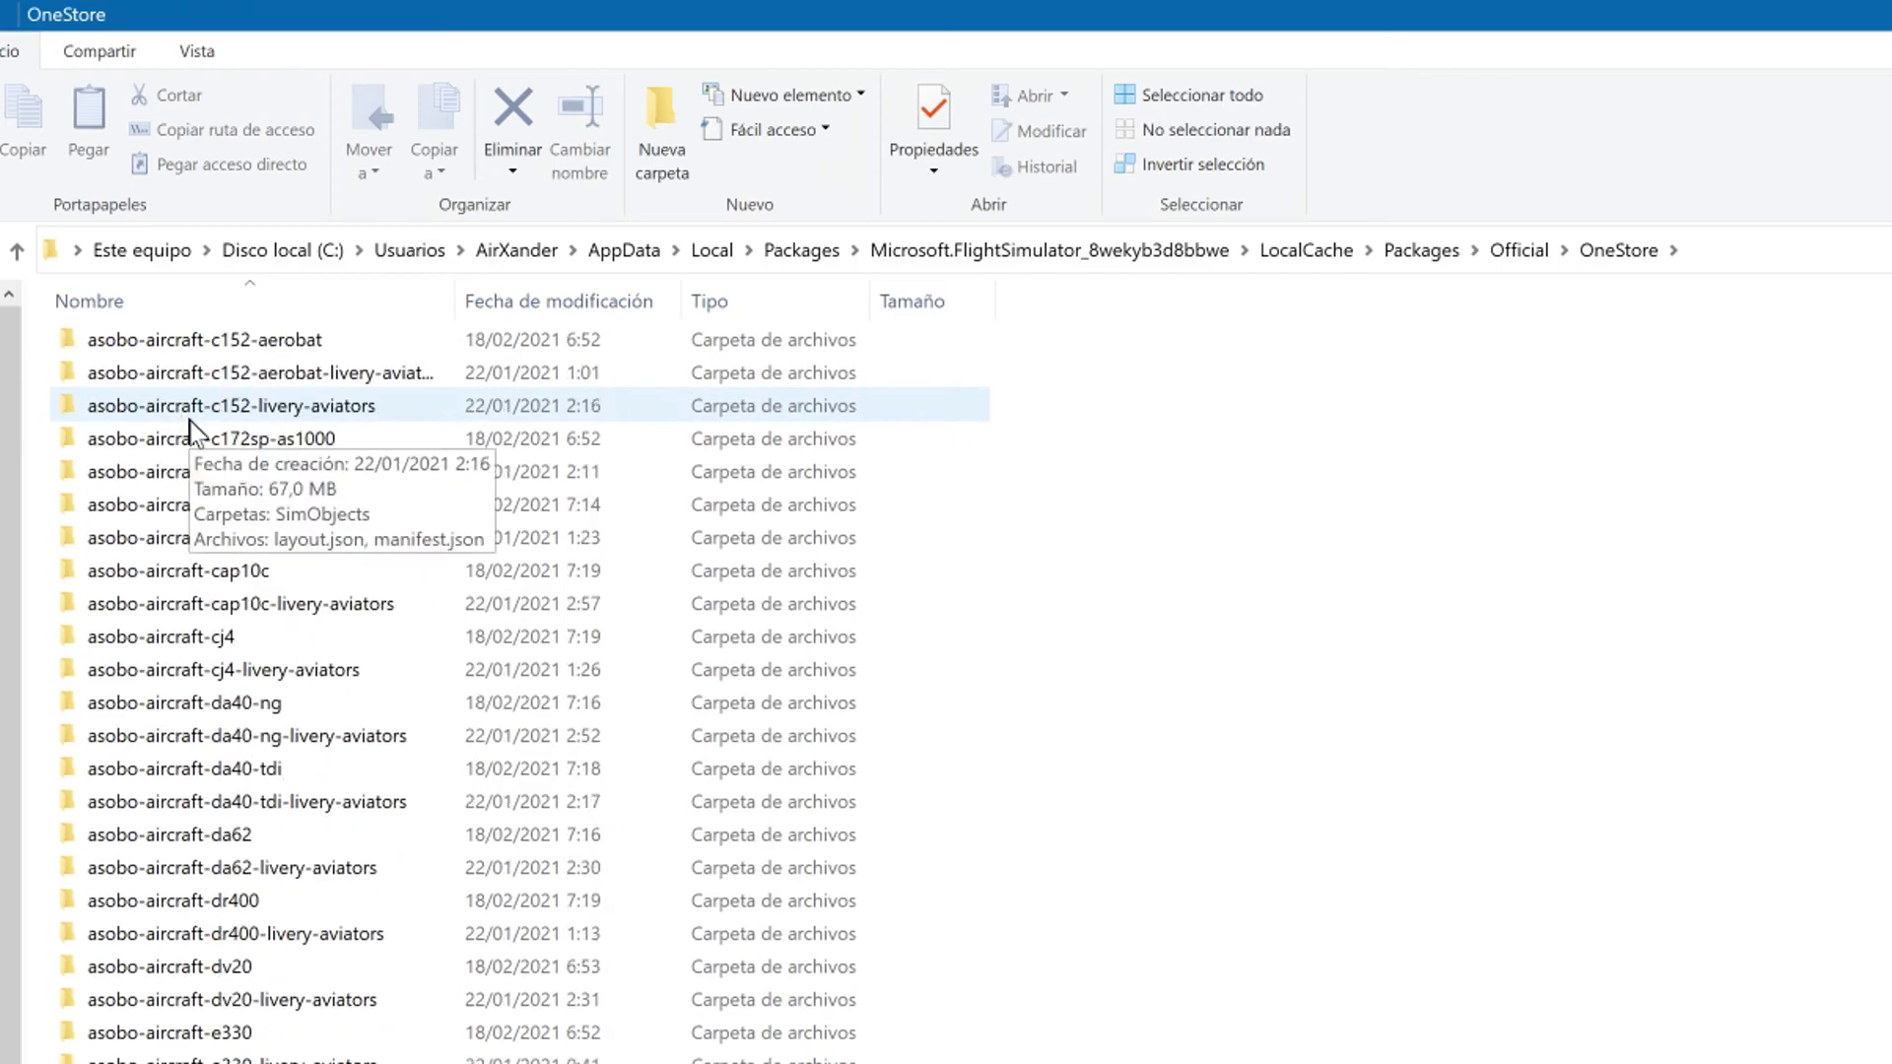
scroll(202, 554, "up", 10)
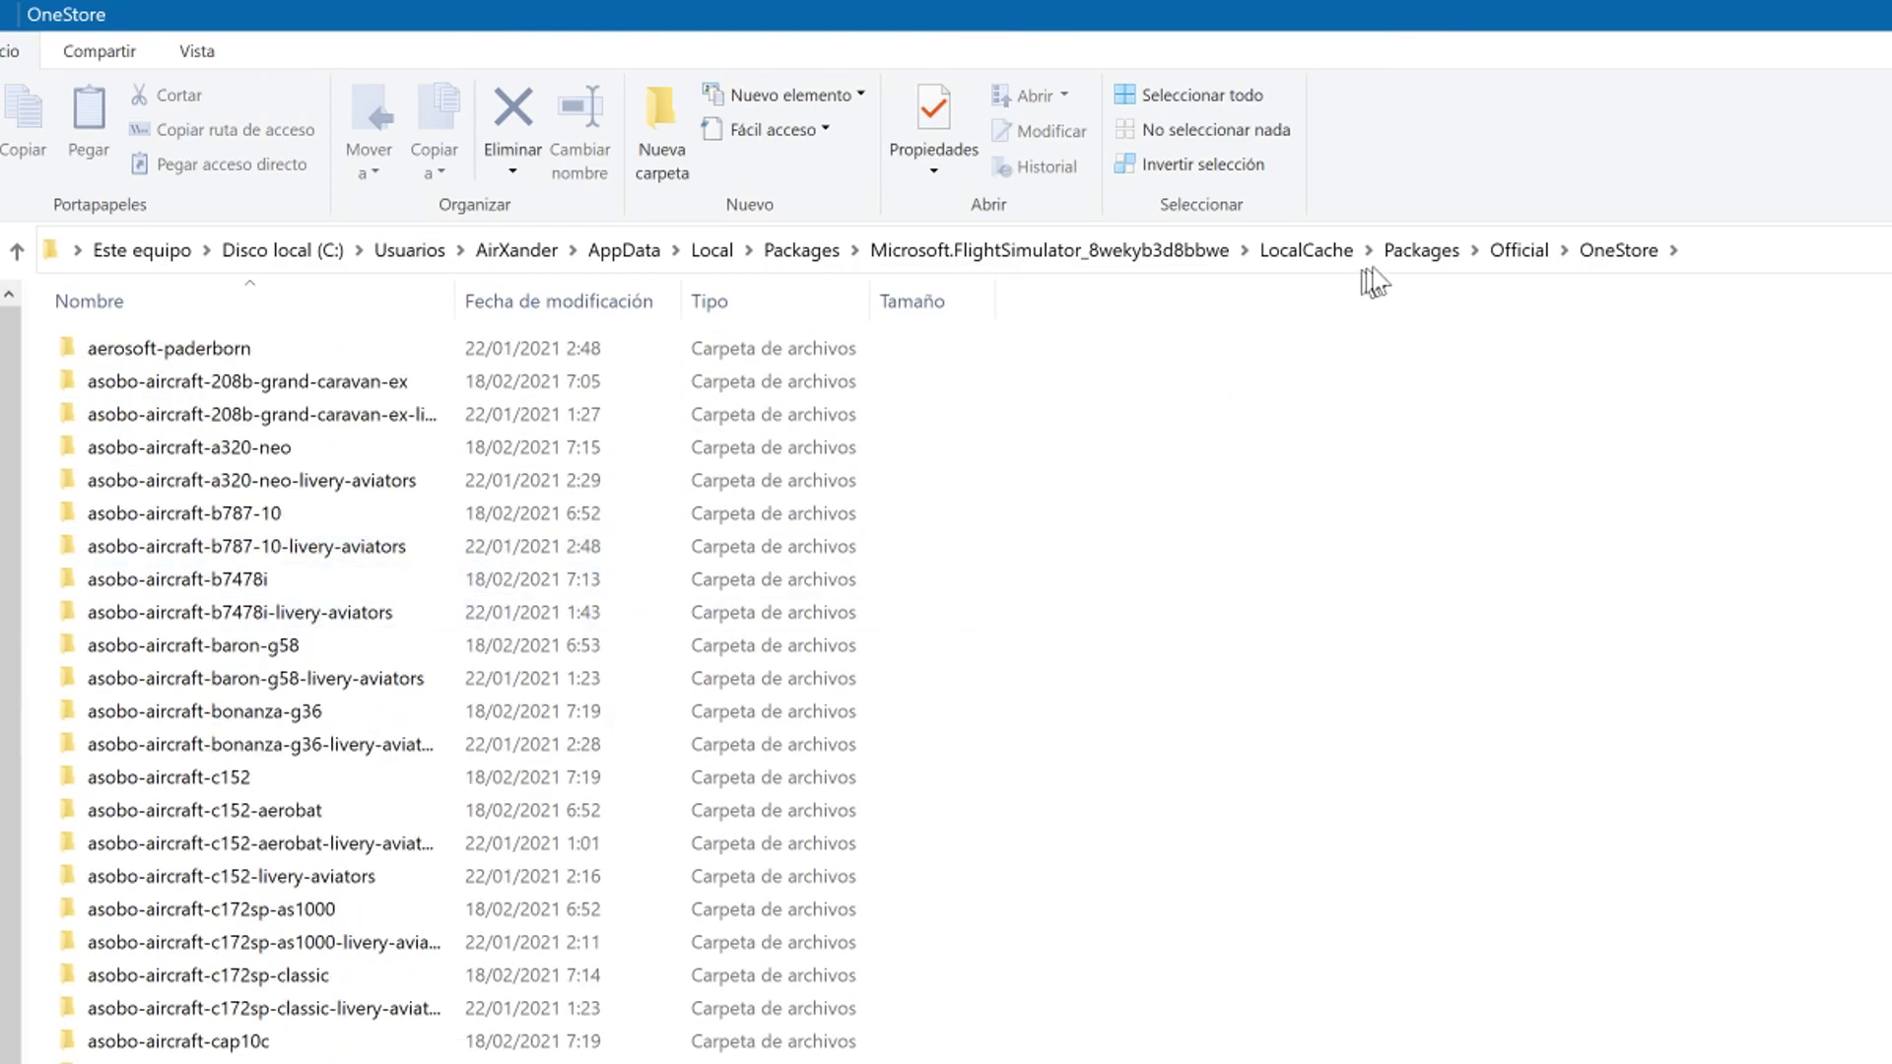
left_click(1429, 253)
double_click(185, 346)
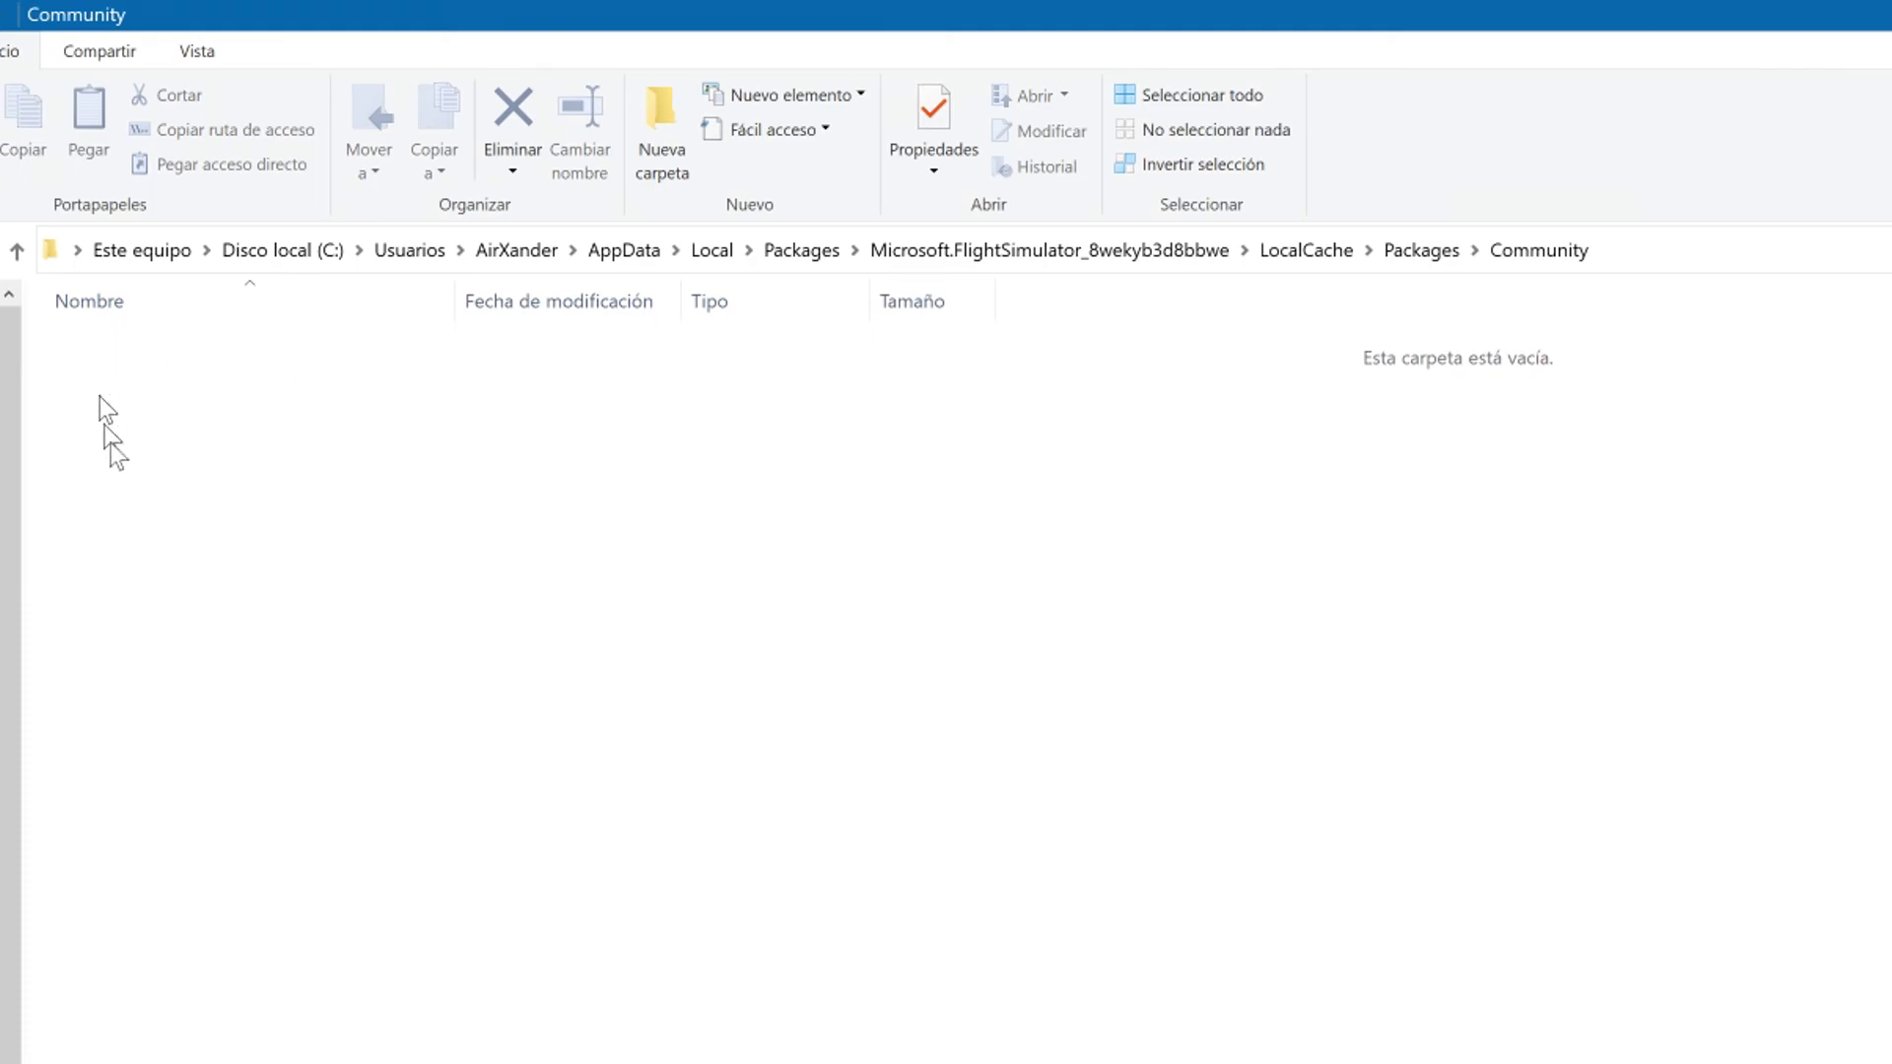
left_click(1419, 251)
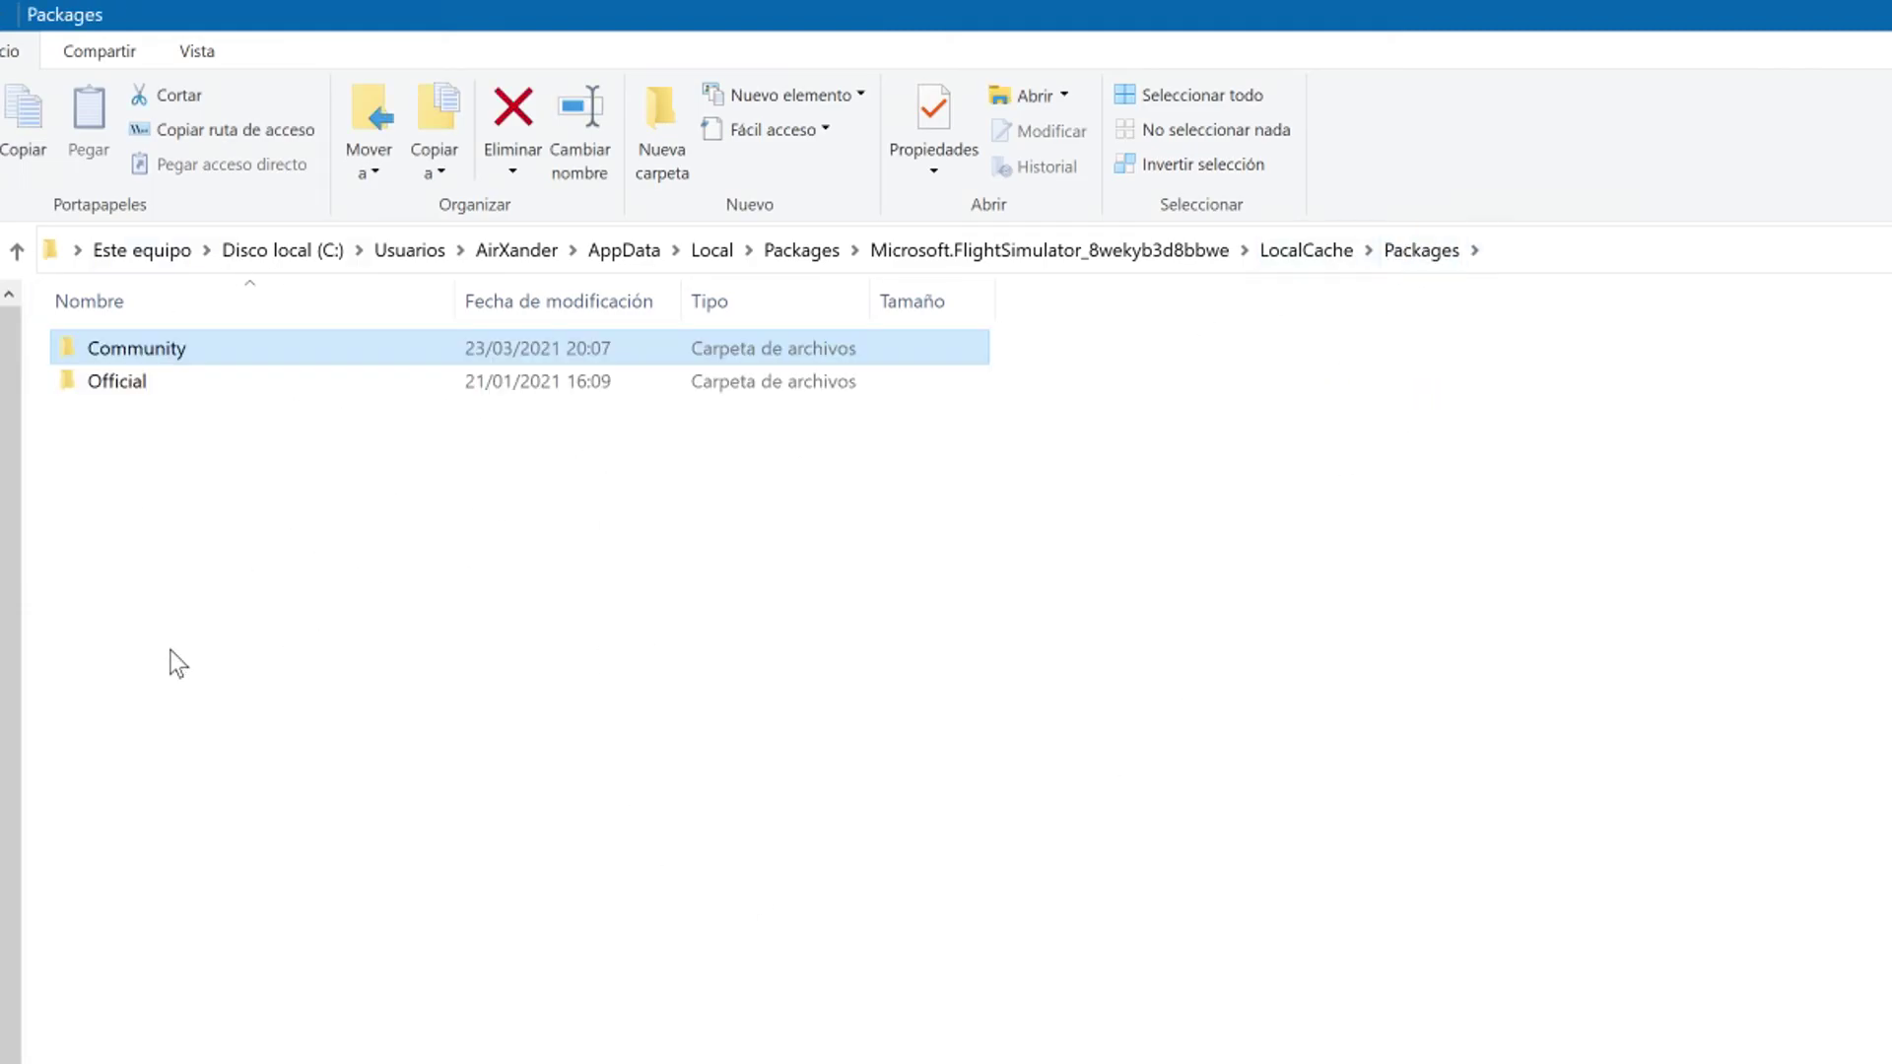
double_click(187, 352)
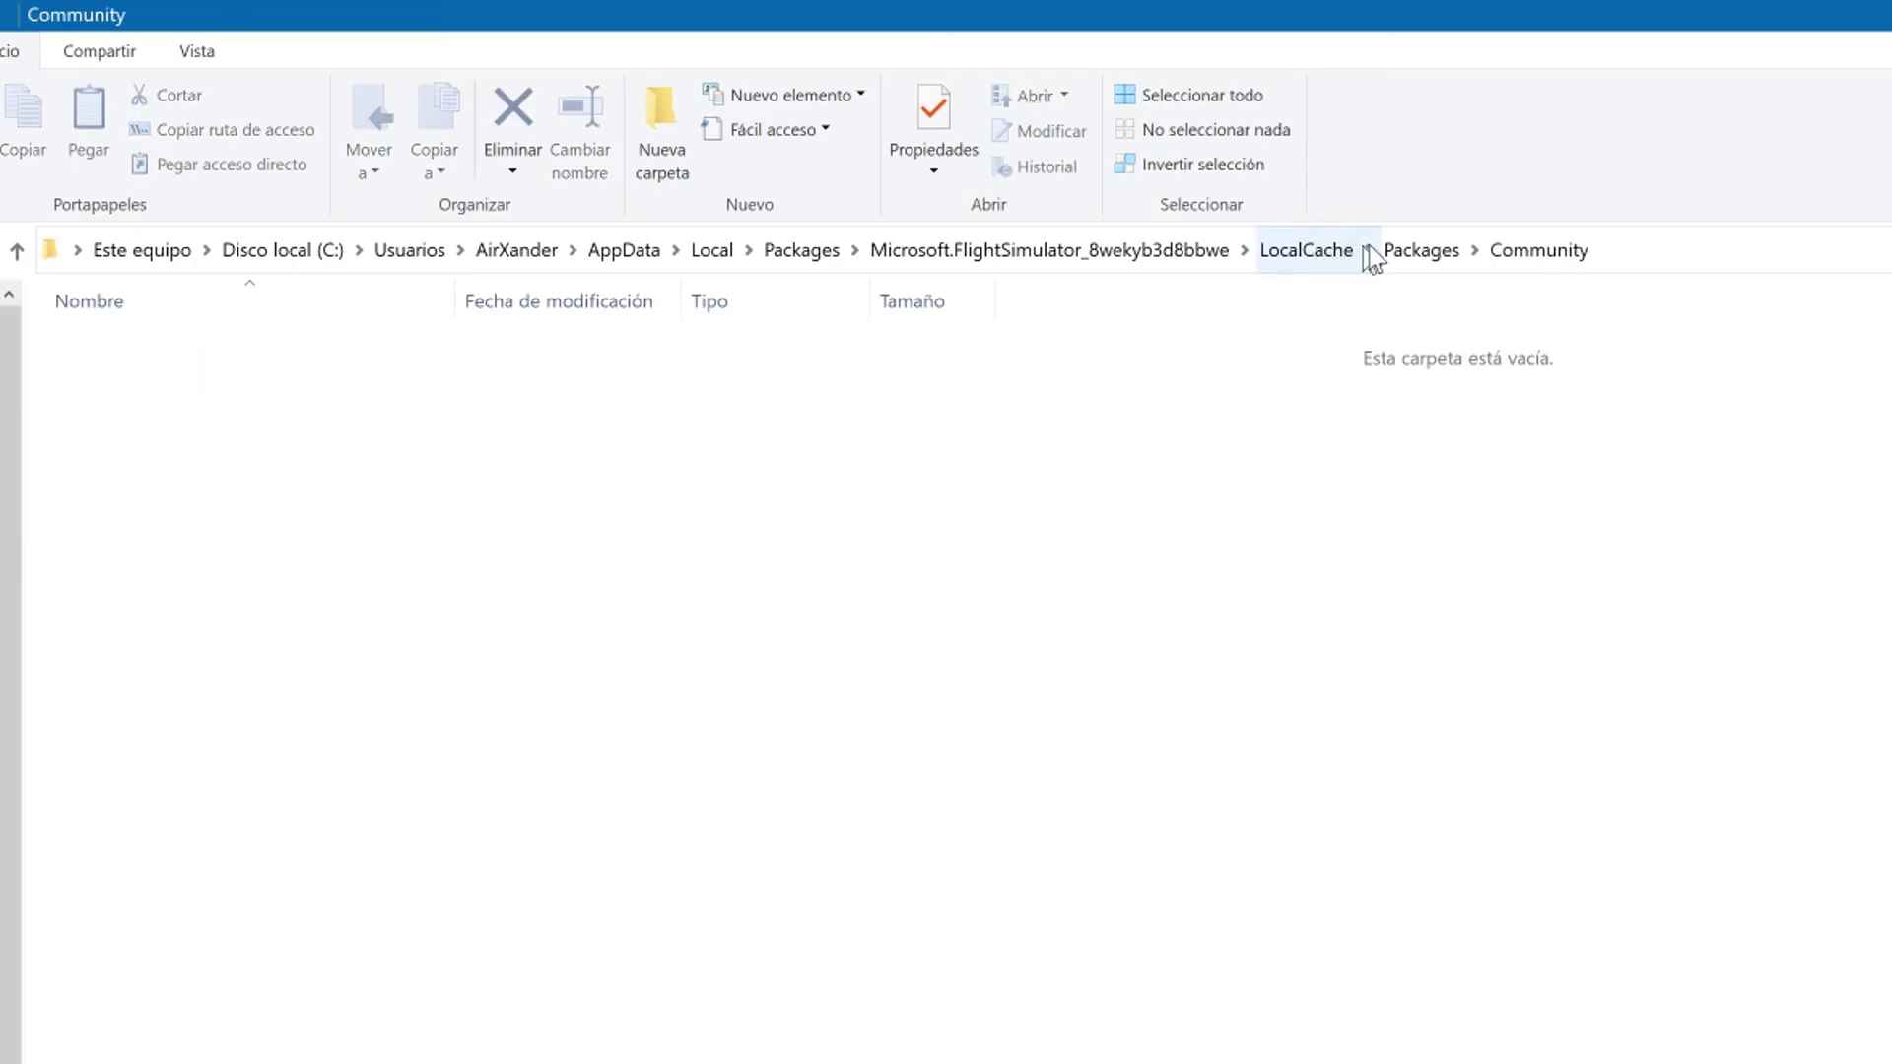
left_click(1419, 252)
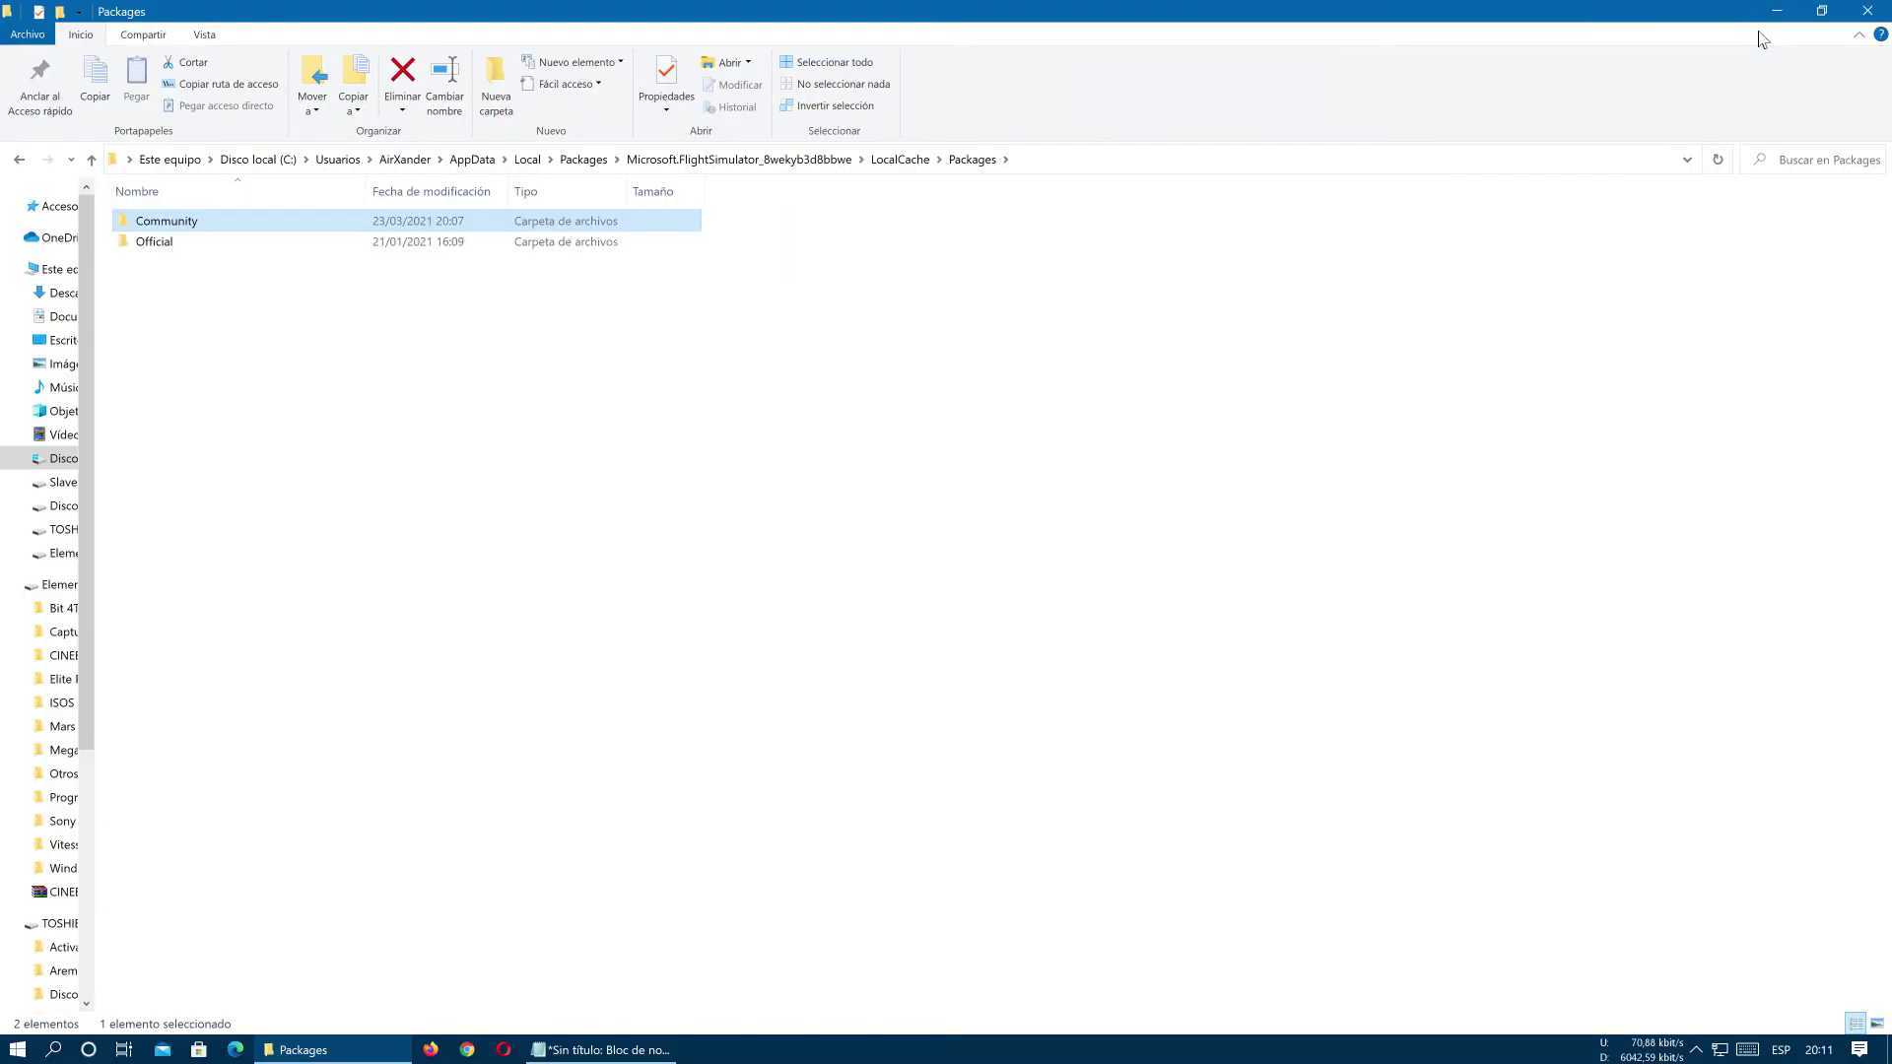
Step: Copy the lafundacion-zaragoza and lezg folders from the extracted Community folder on the desktop and close that folder
left_click(1788, 9)
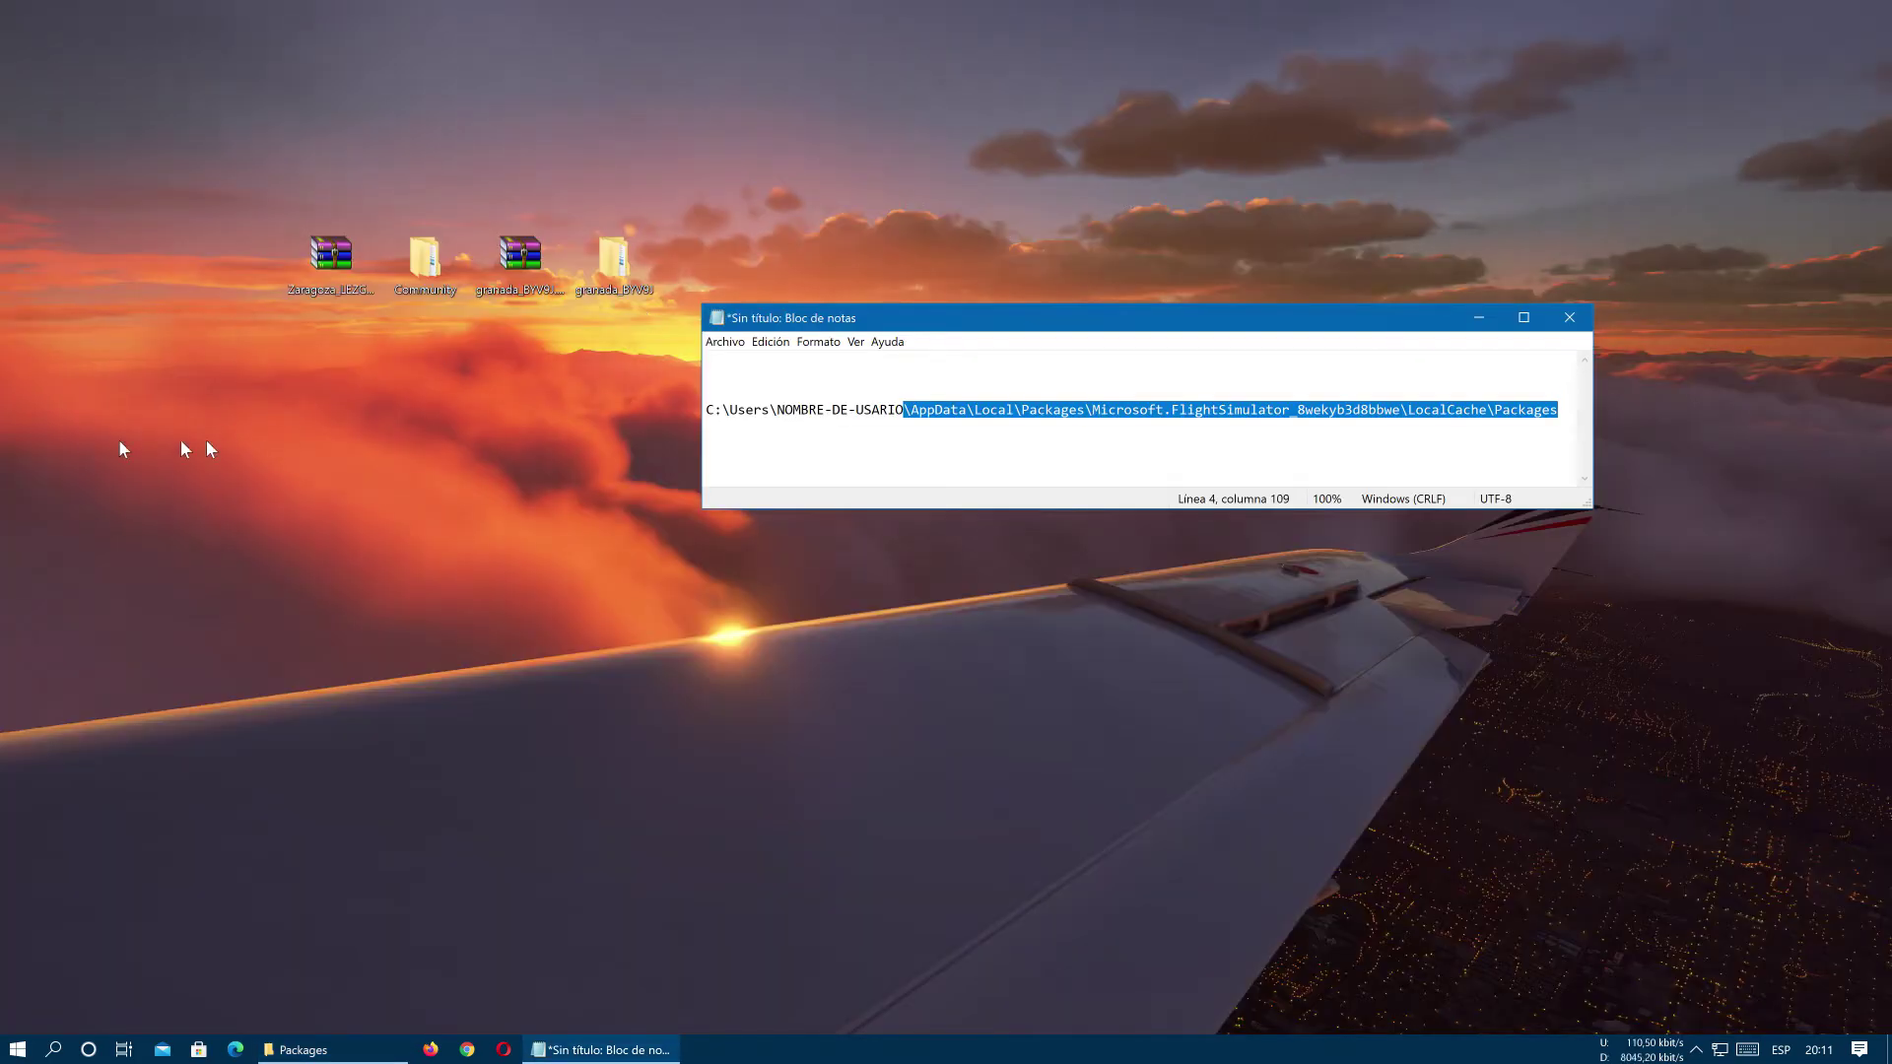
double_click(433, 285)
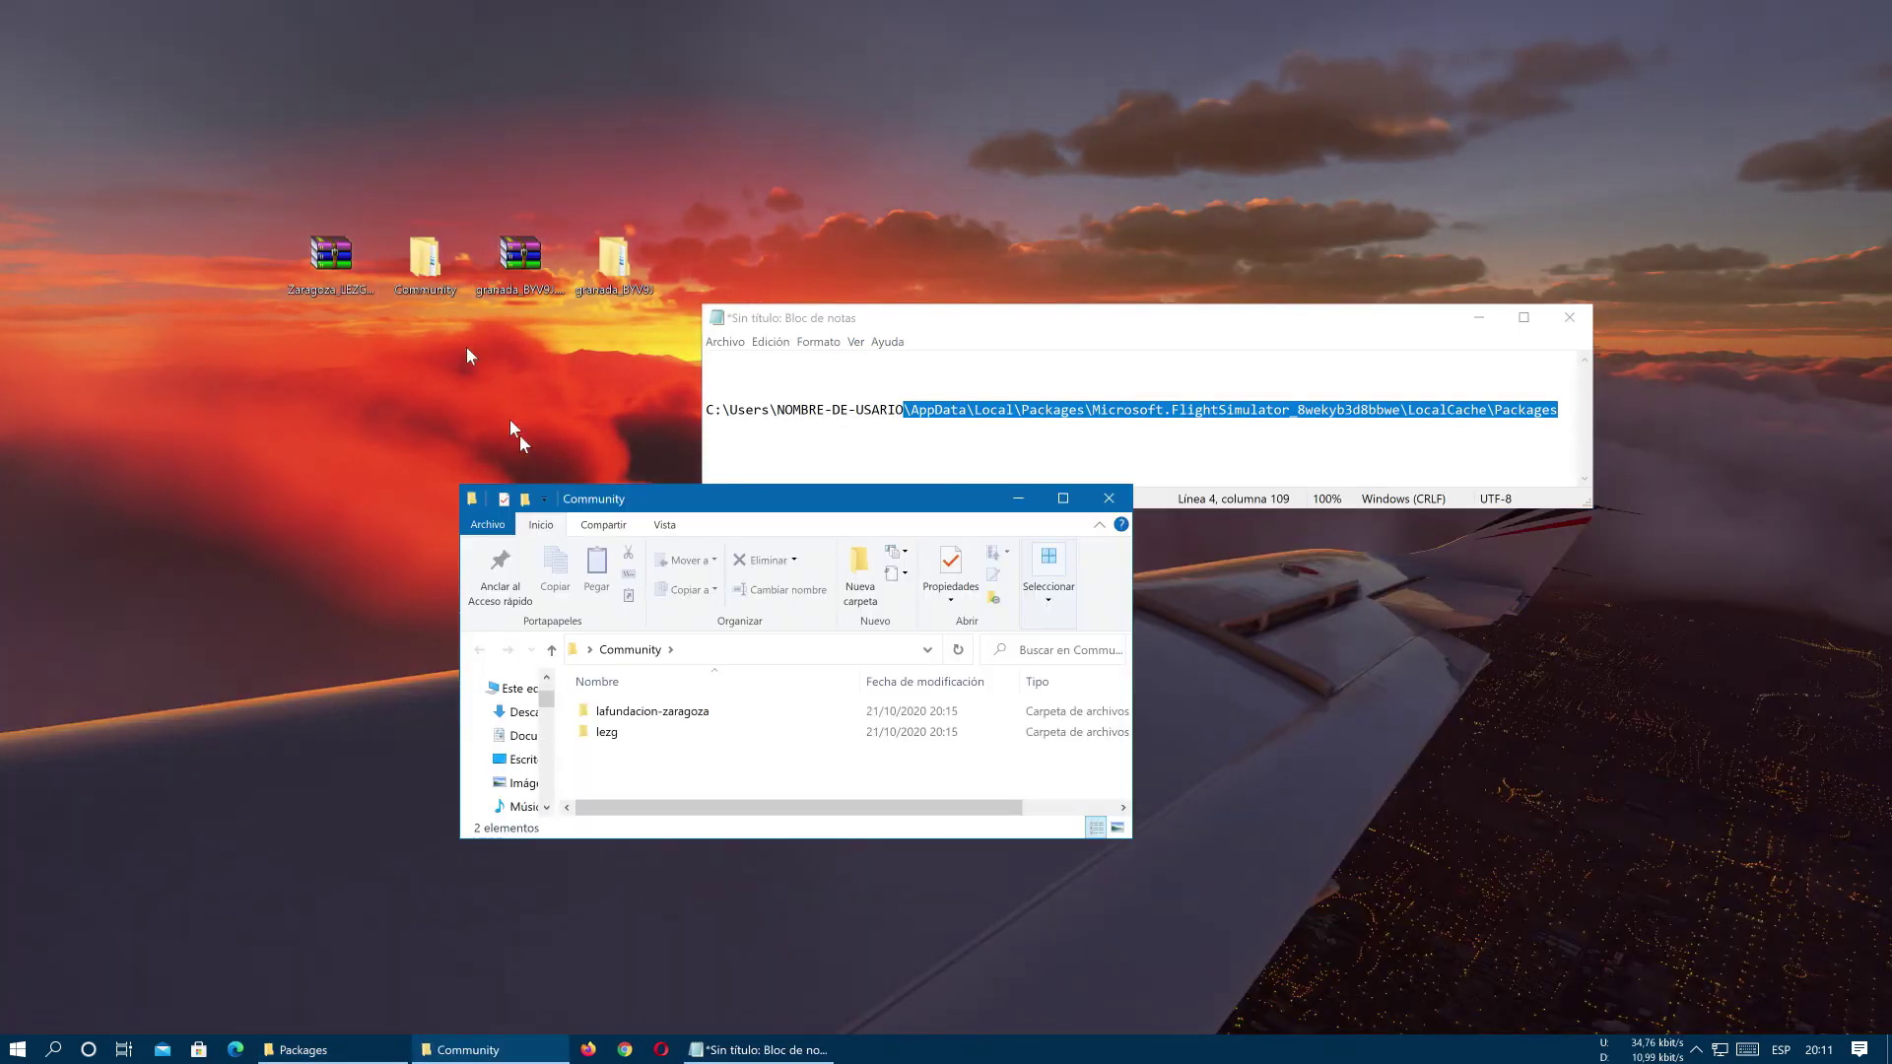
double_click(650, 499)
left_click_drag(420, 446, 145, 251)
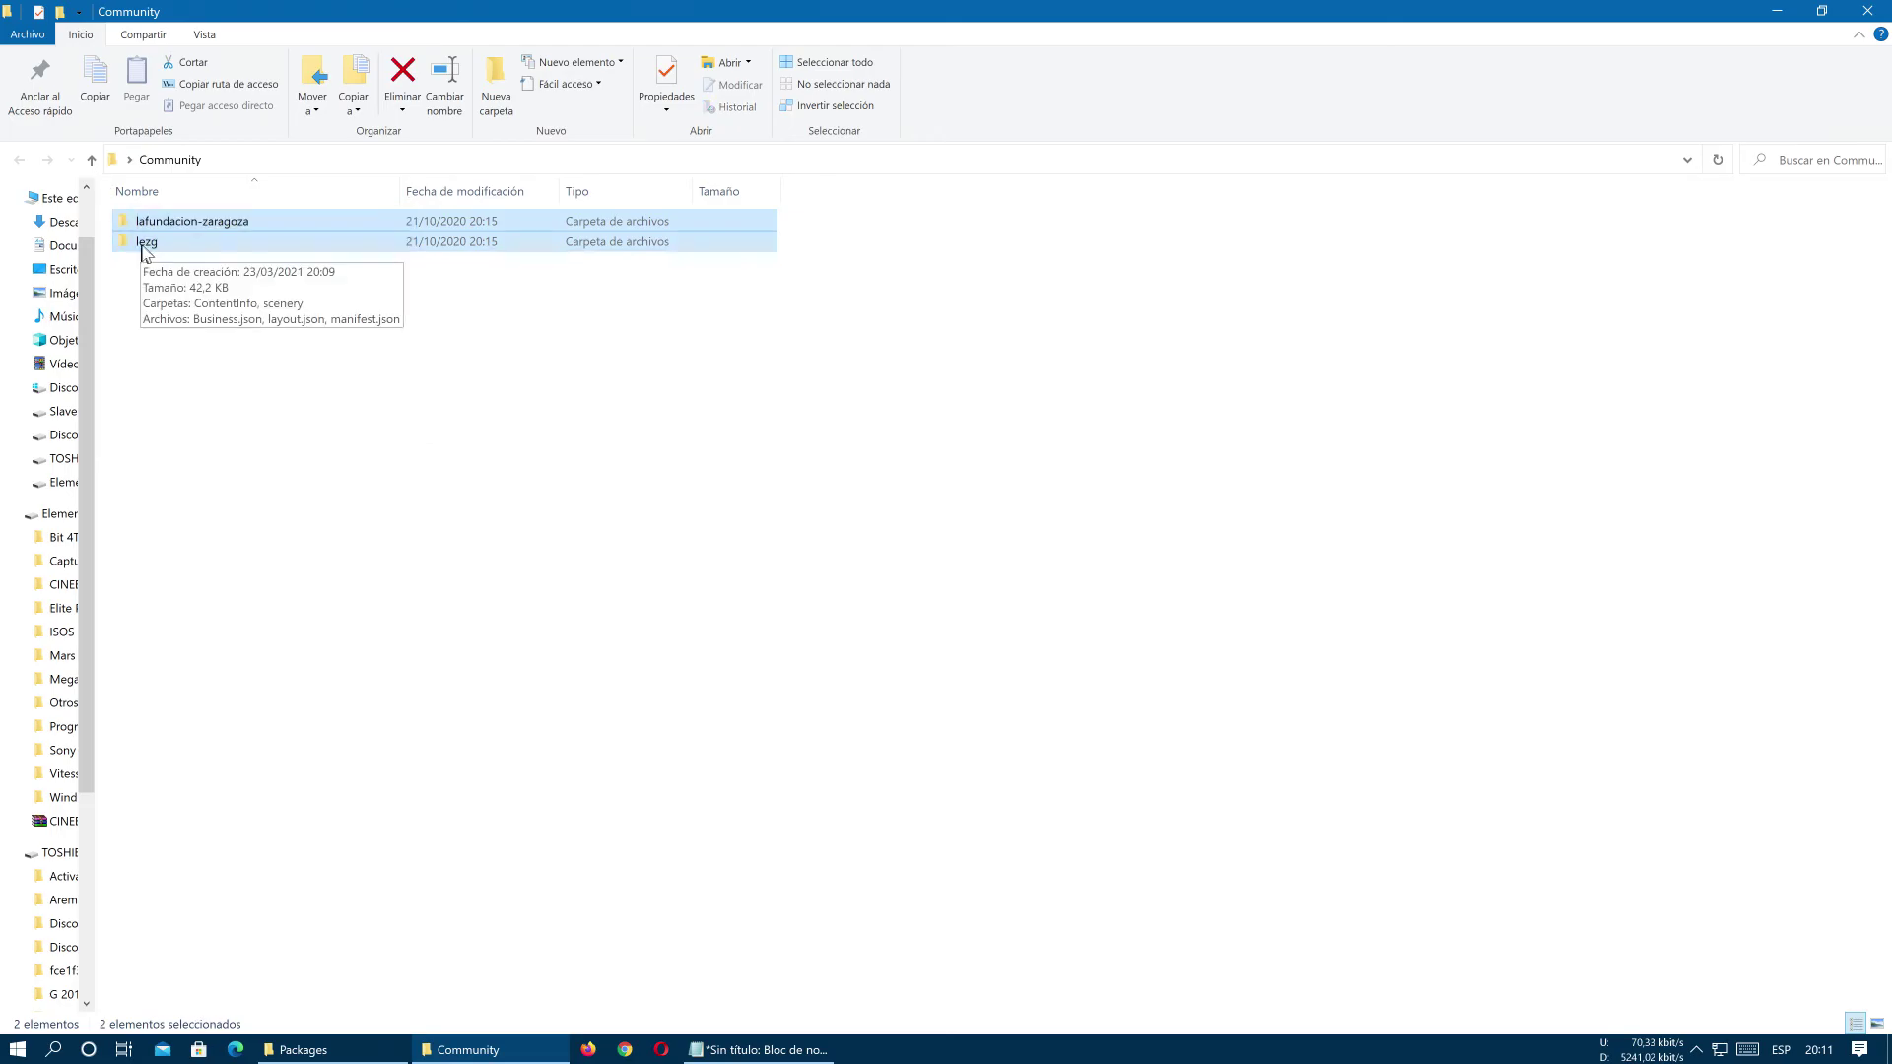
right_click(145, 251)
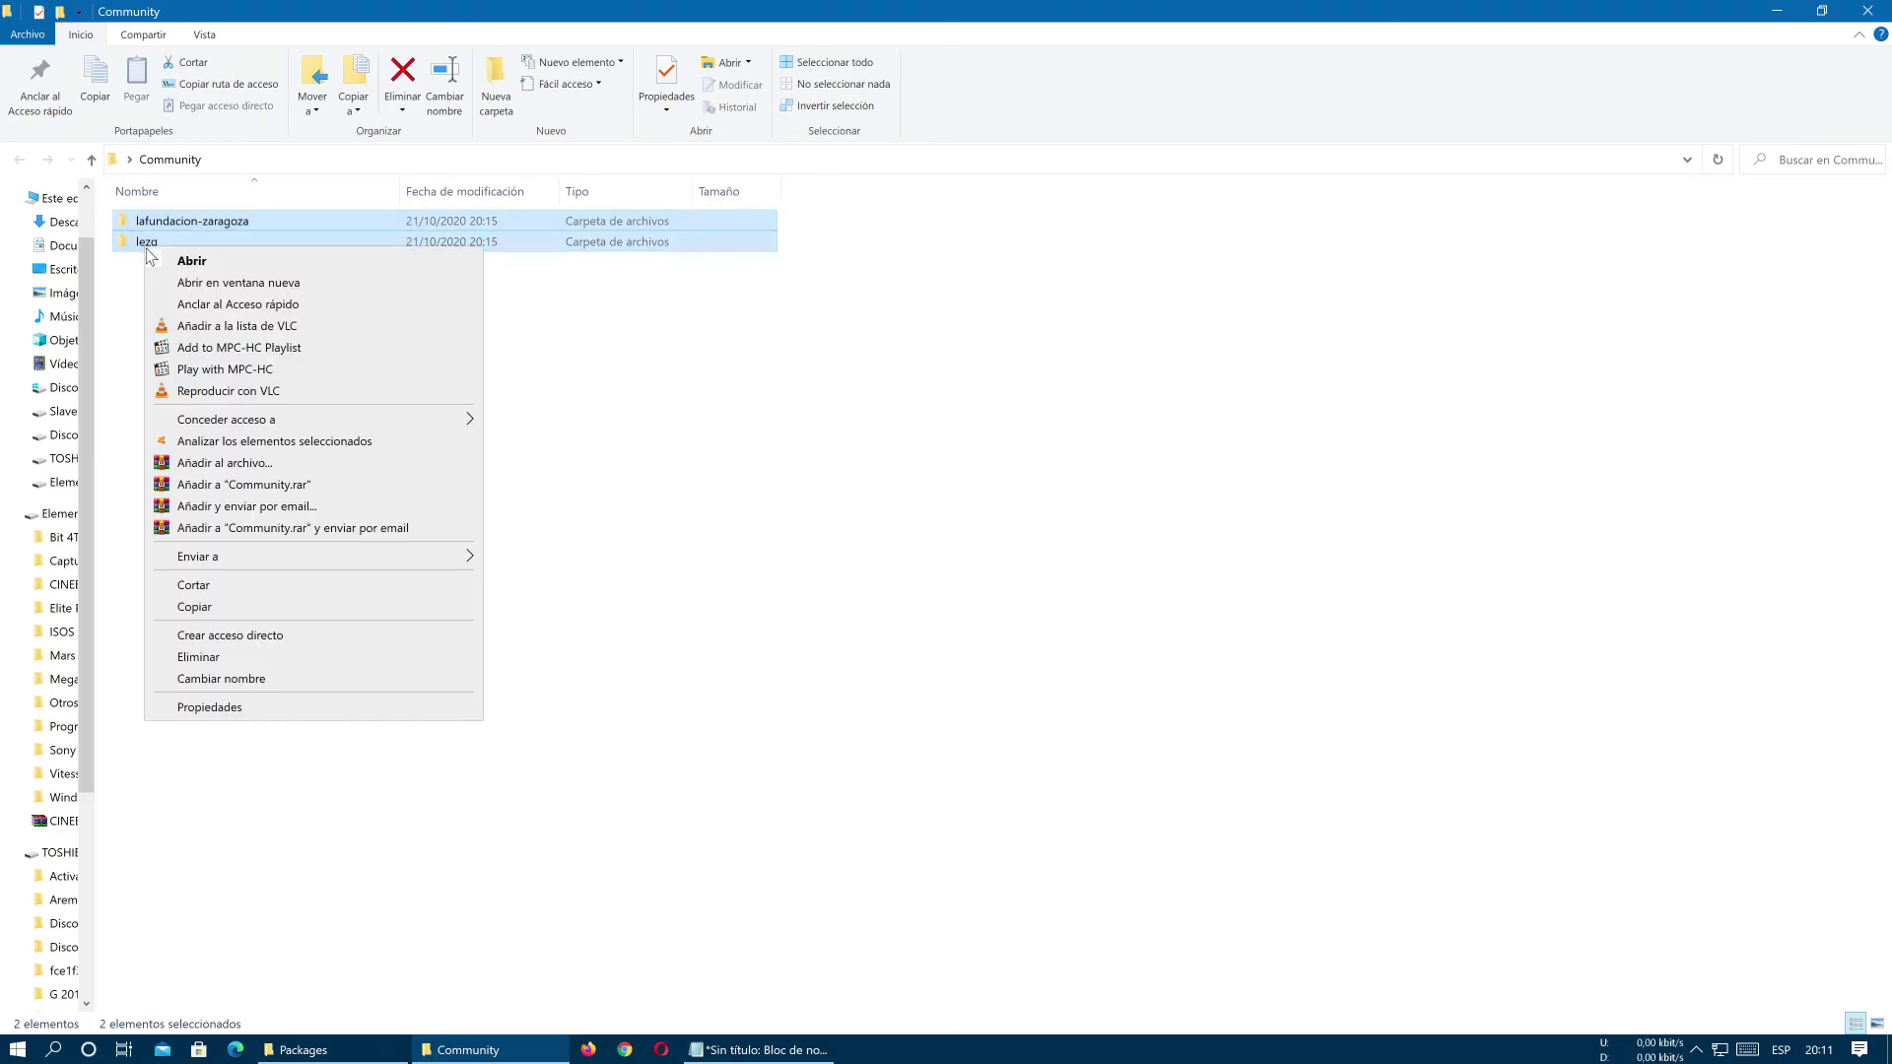
left_click(208, 609)
left_click(1867, 11)
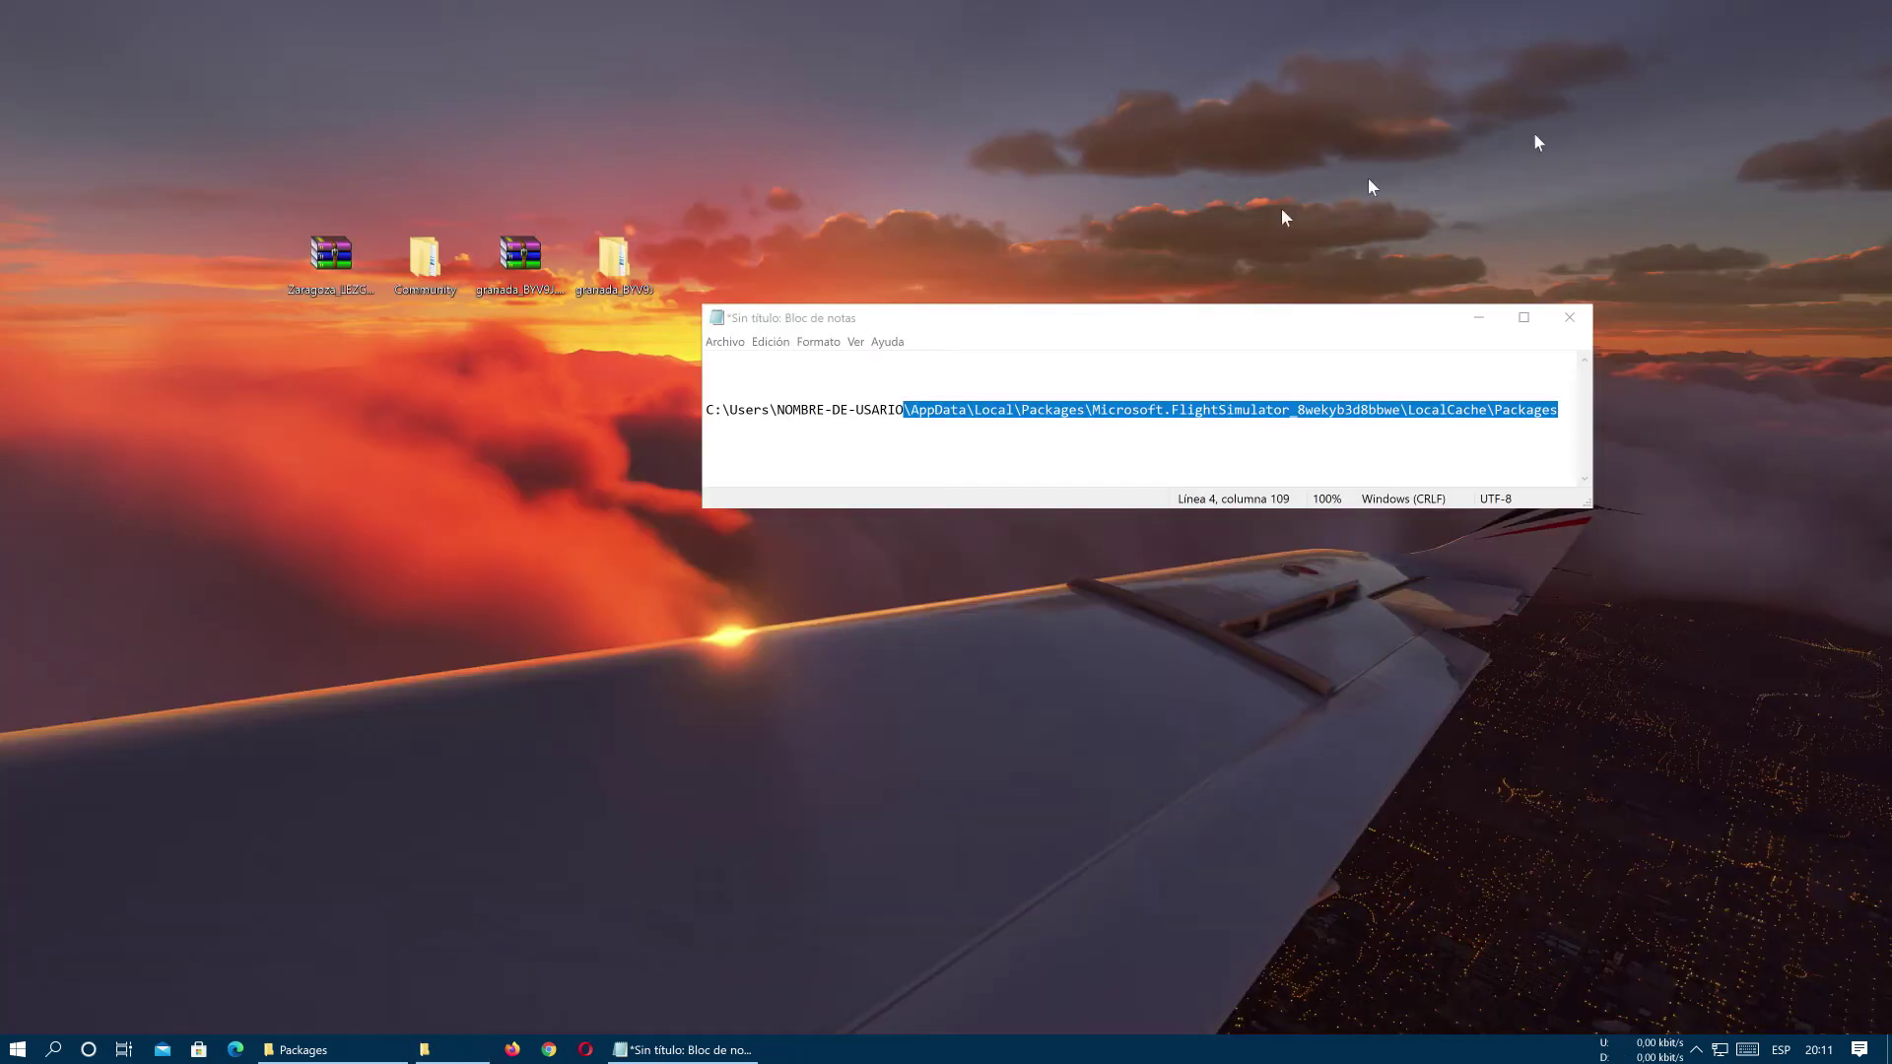
Step: Paste the copied Zaragoza folders into the Community folder inside the simulator's Packages folder
left_click(303, 1049)
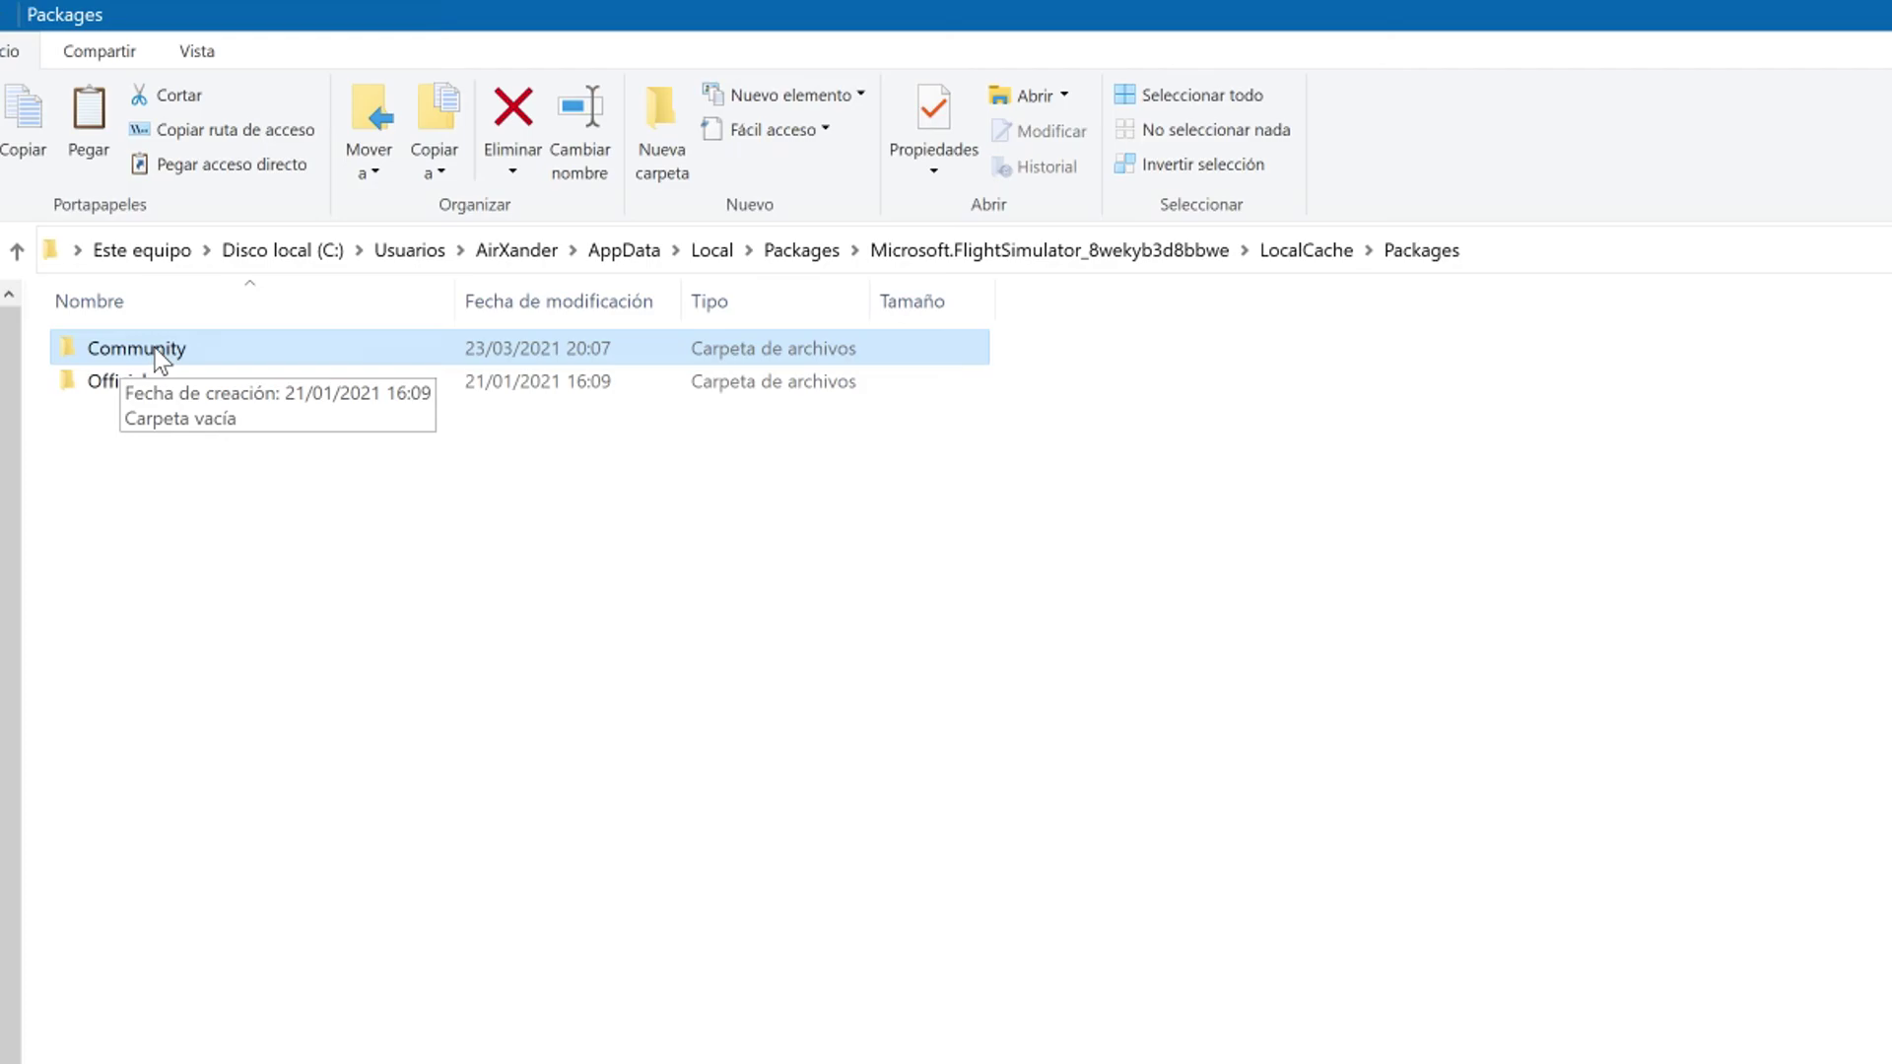
double_click(155, 350)
right_click(260, 469)
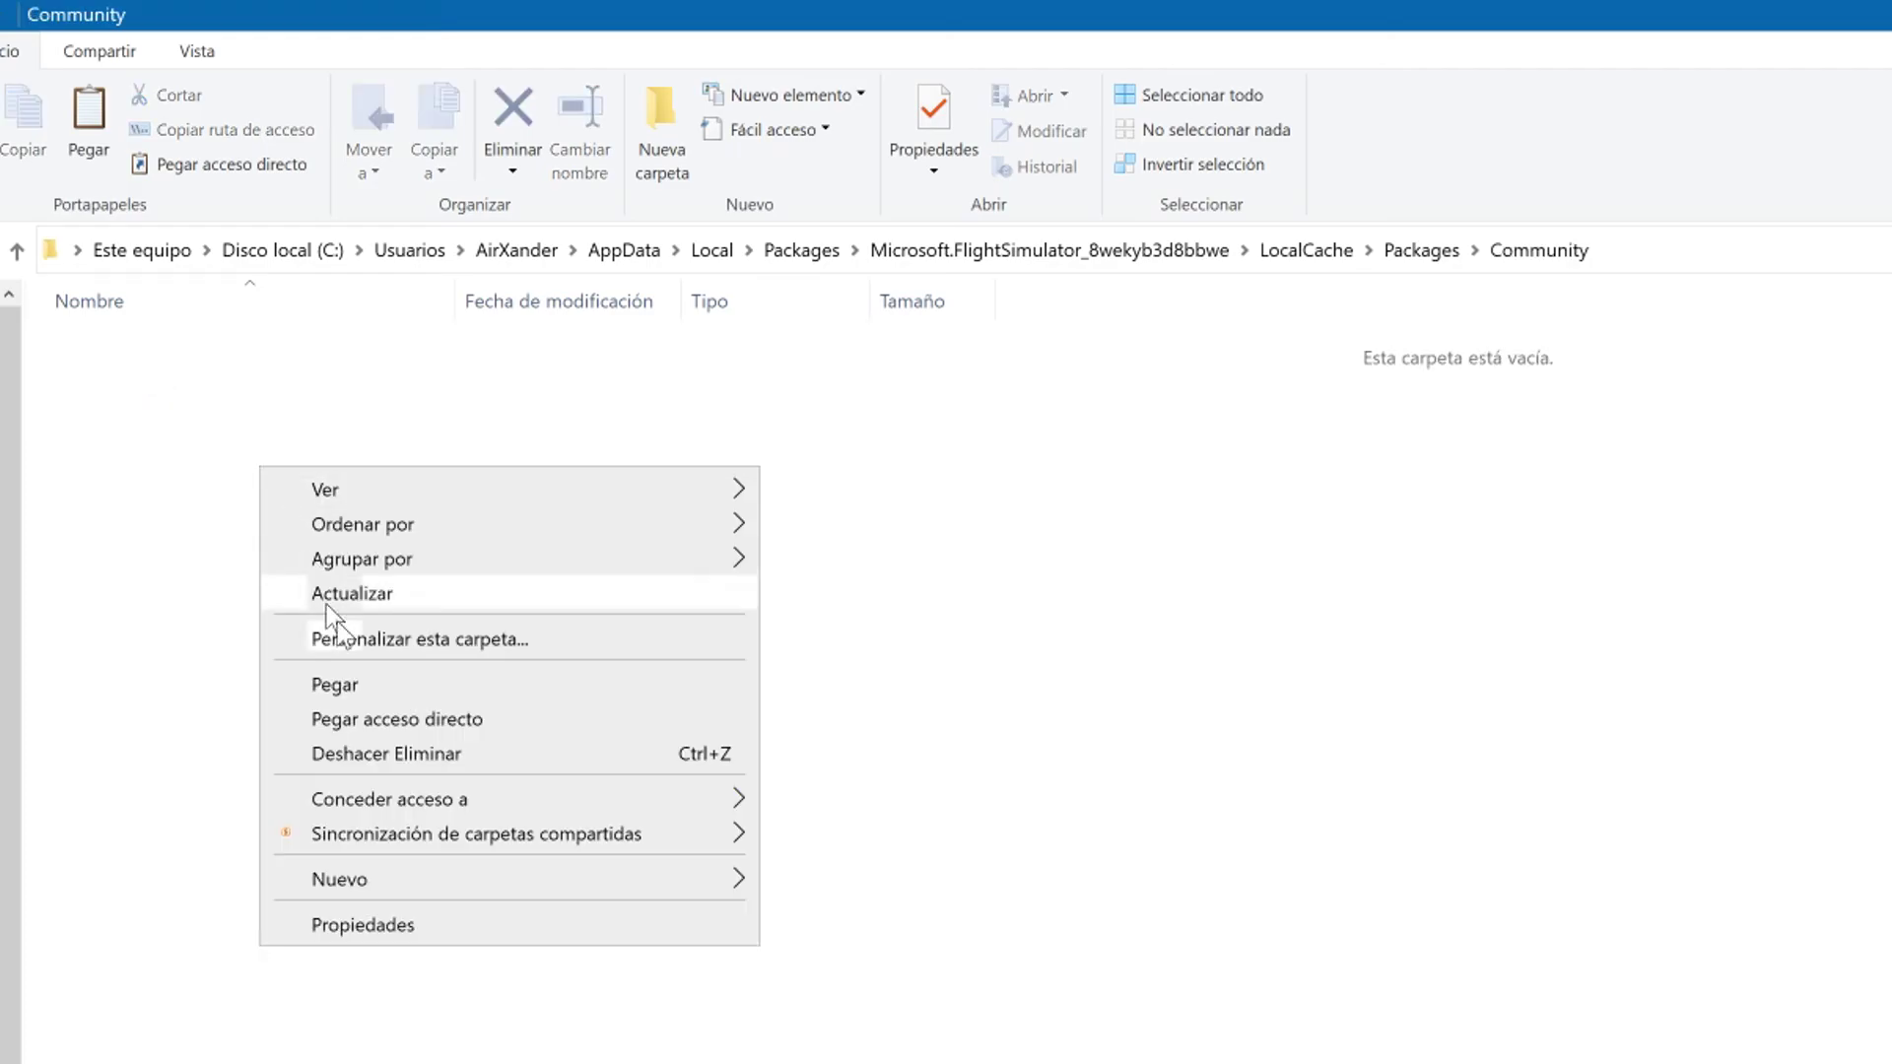
left_click(409, 684)
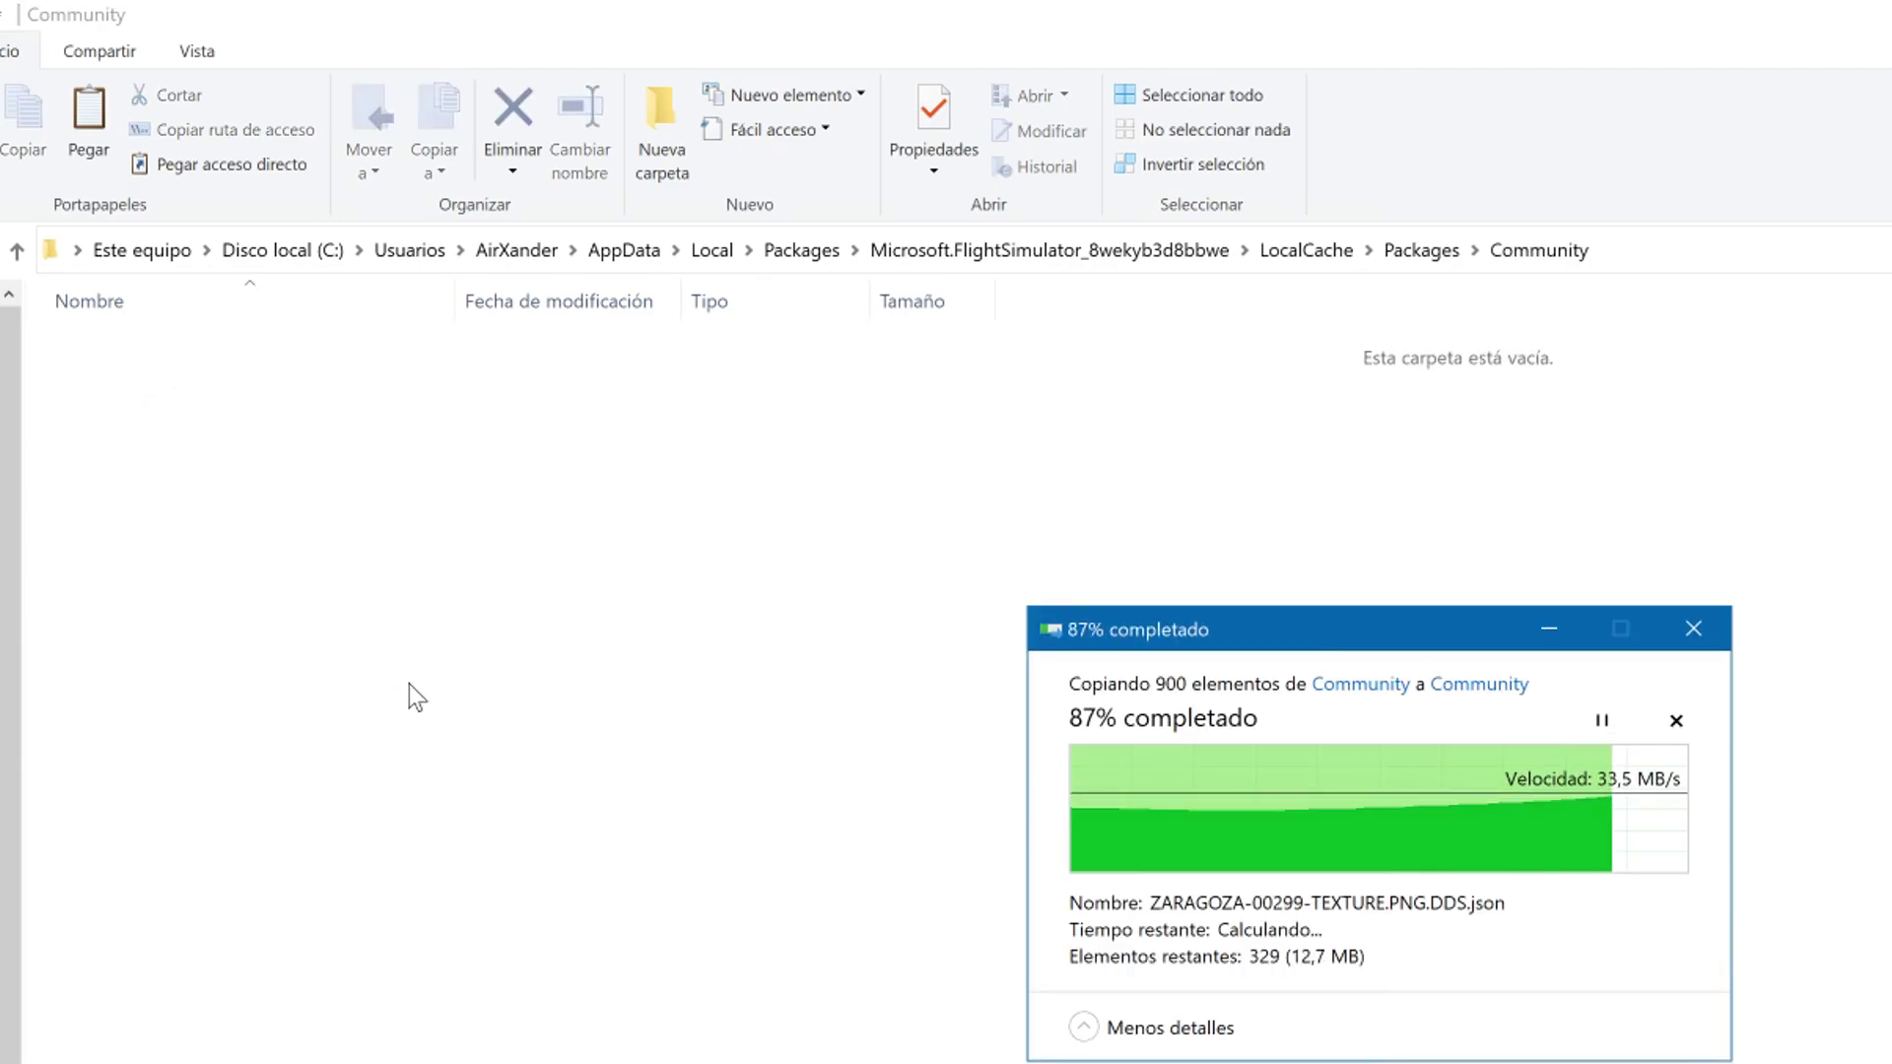
left_click(384, 629)
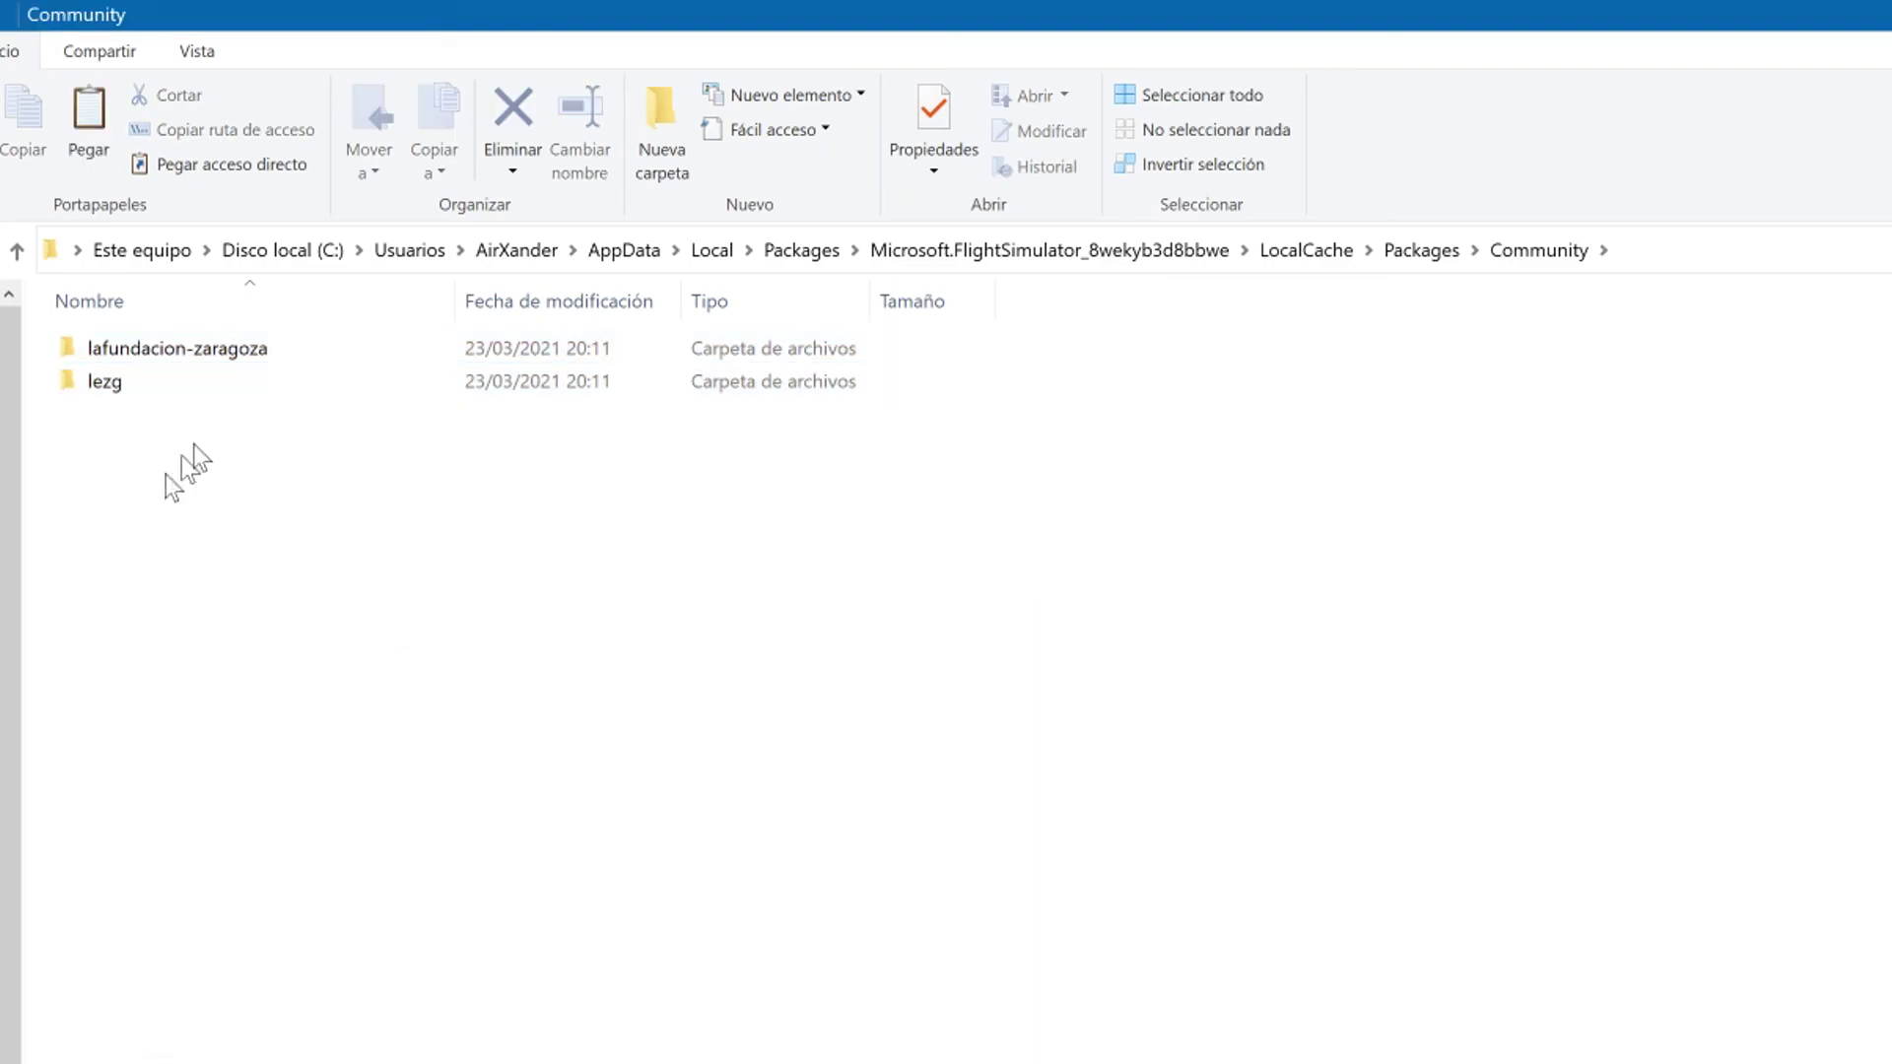
Step: Examine the contents of the pasted lafundacion-zaragoza folder, return to Community, and check the lezg folder beside it
double_click(228, 352)
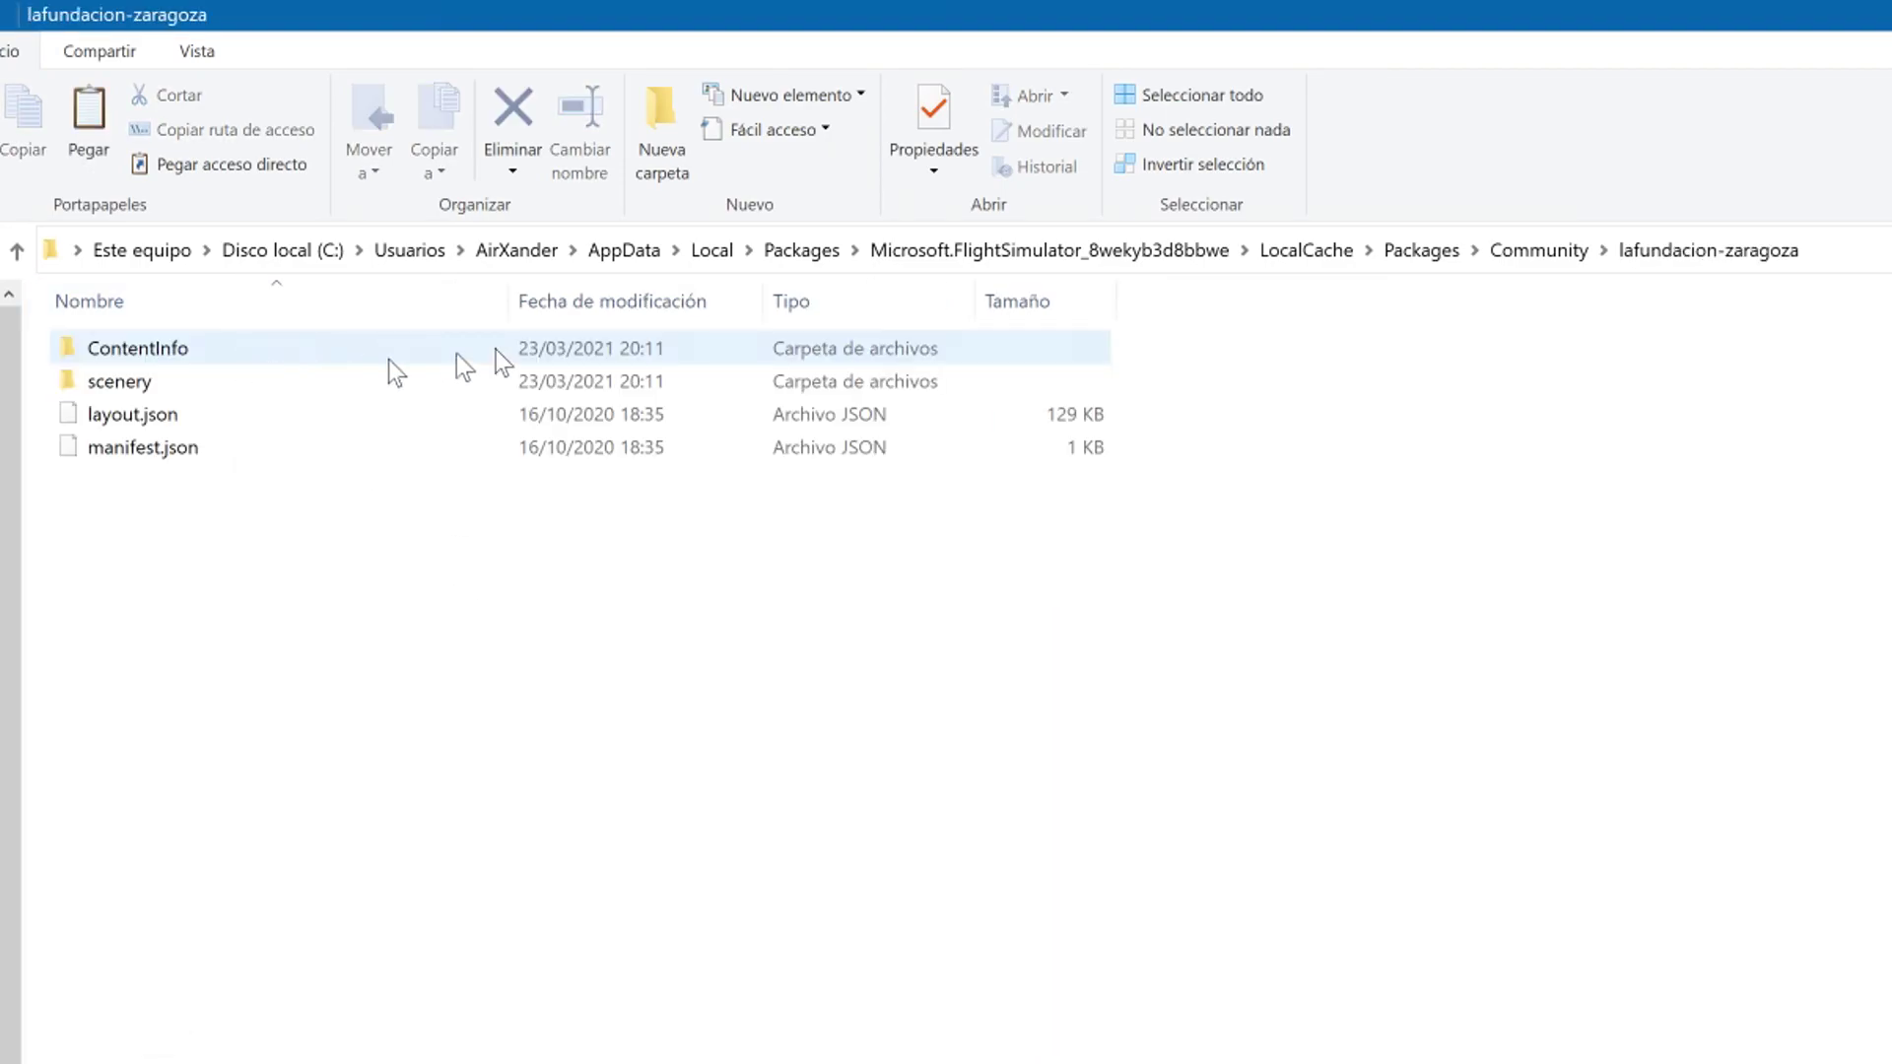
left_click(1490, 249)
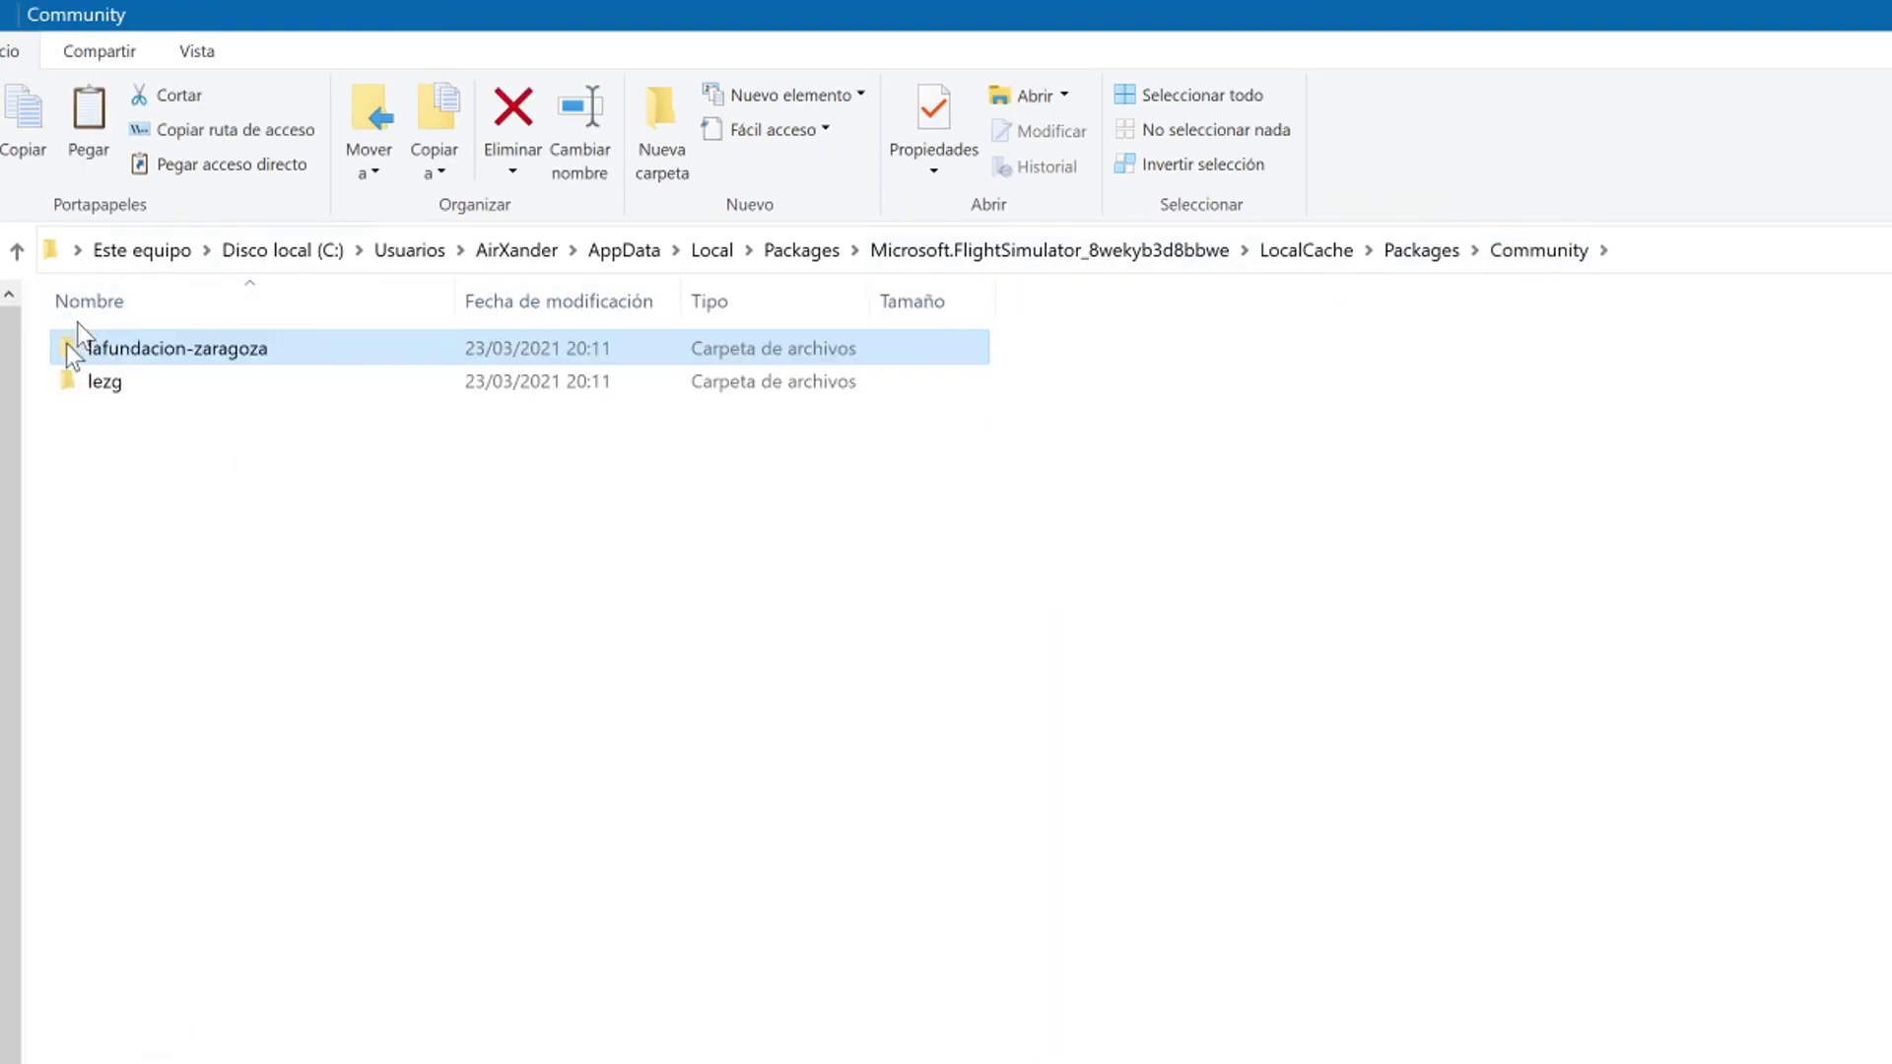
left_click(103, 386)
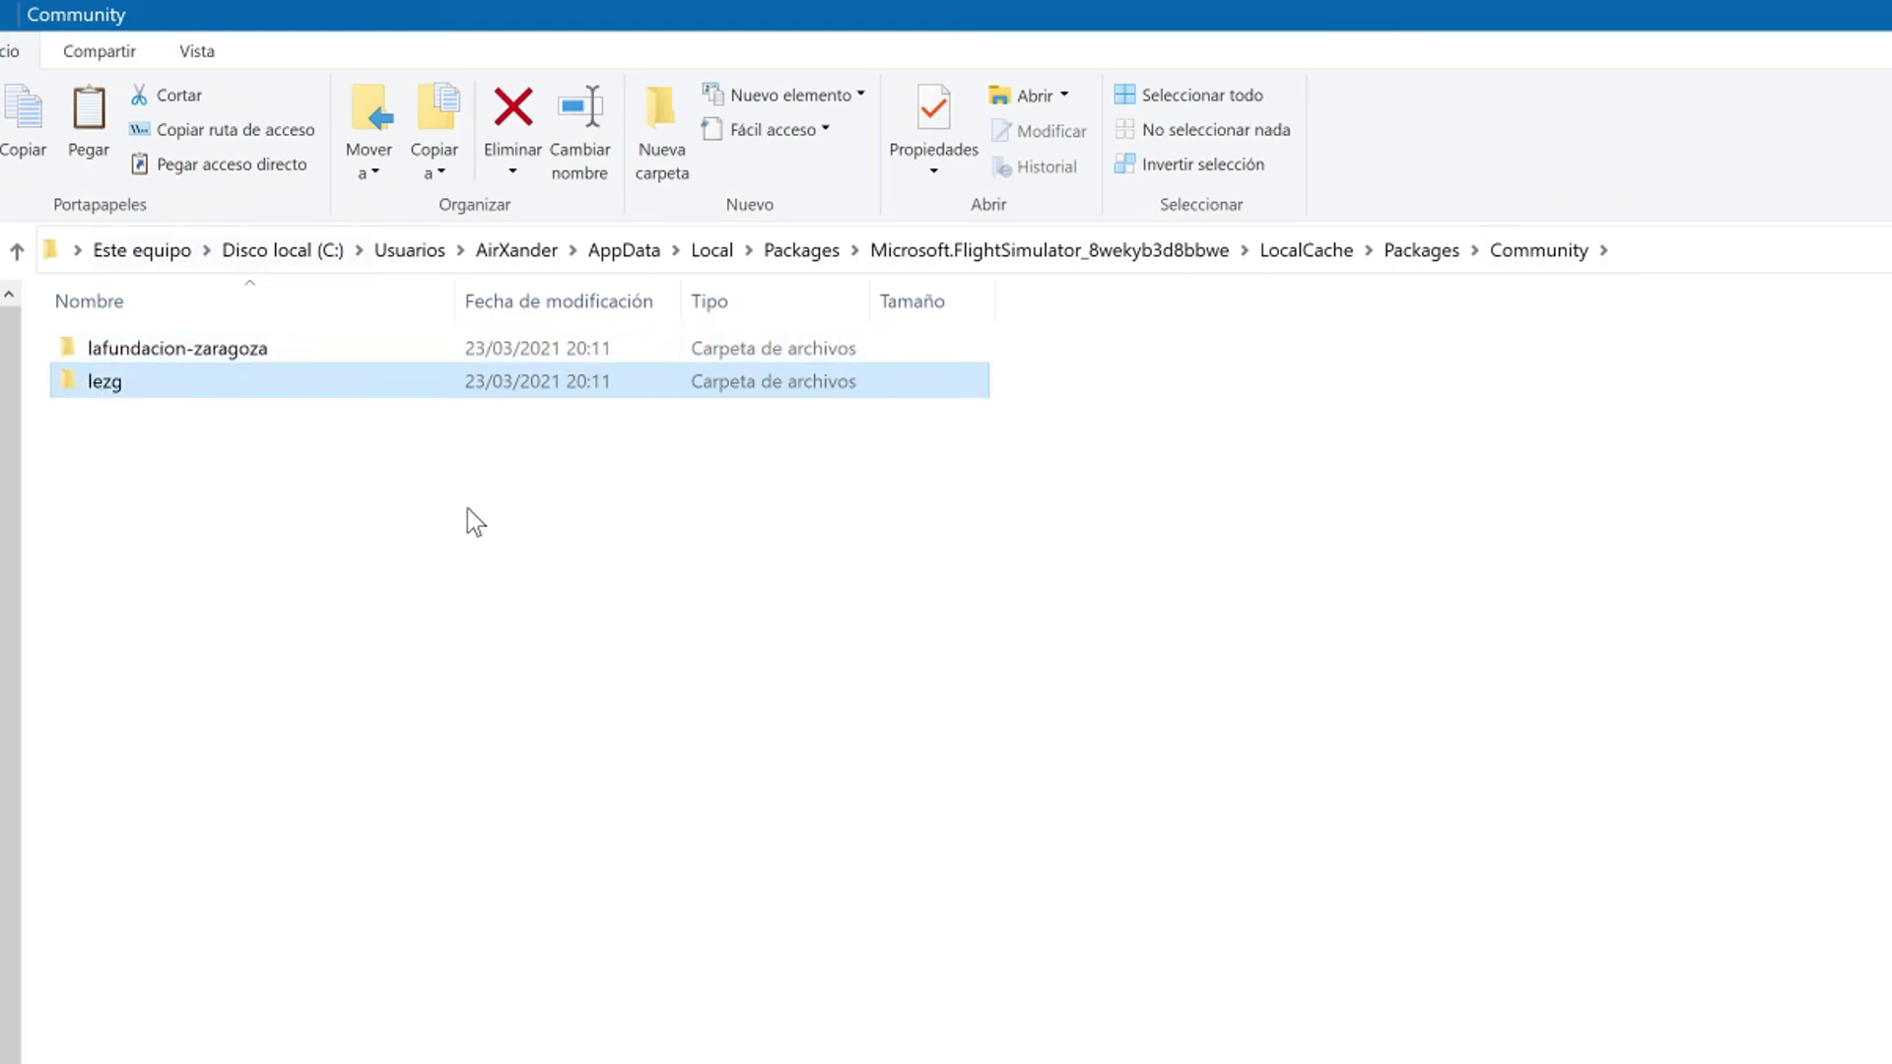
left_click(394, 534)
left_click_drag(316, 483, 316, 482)
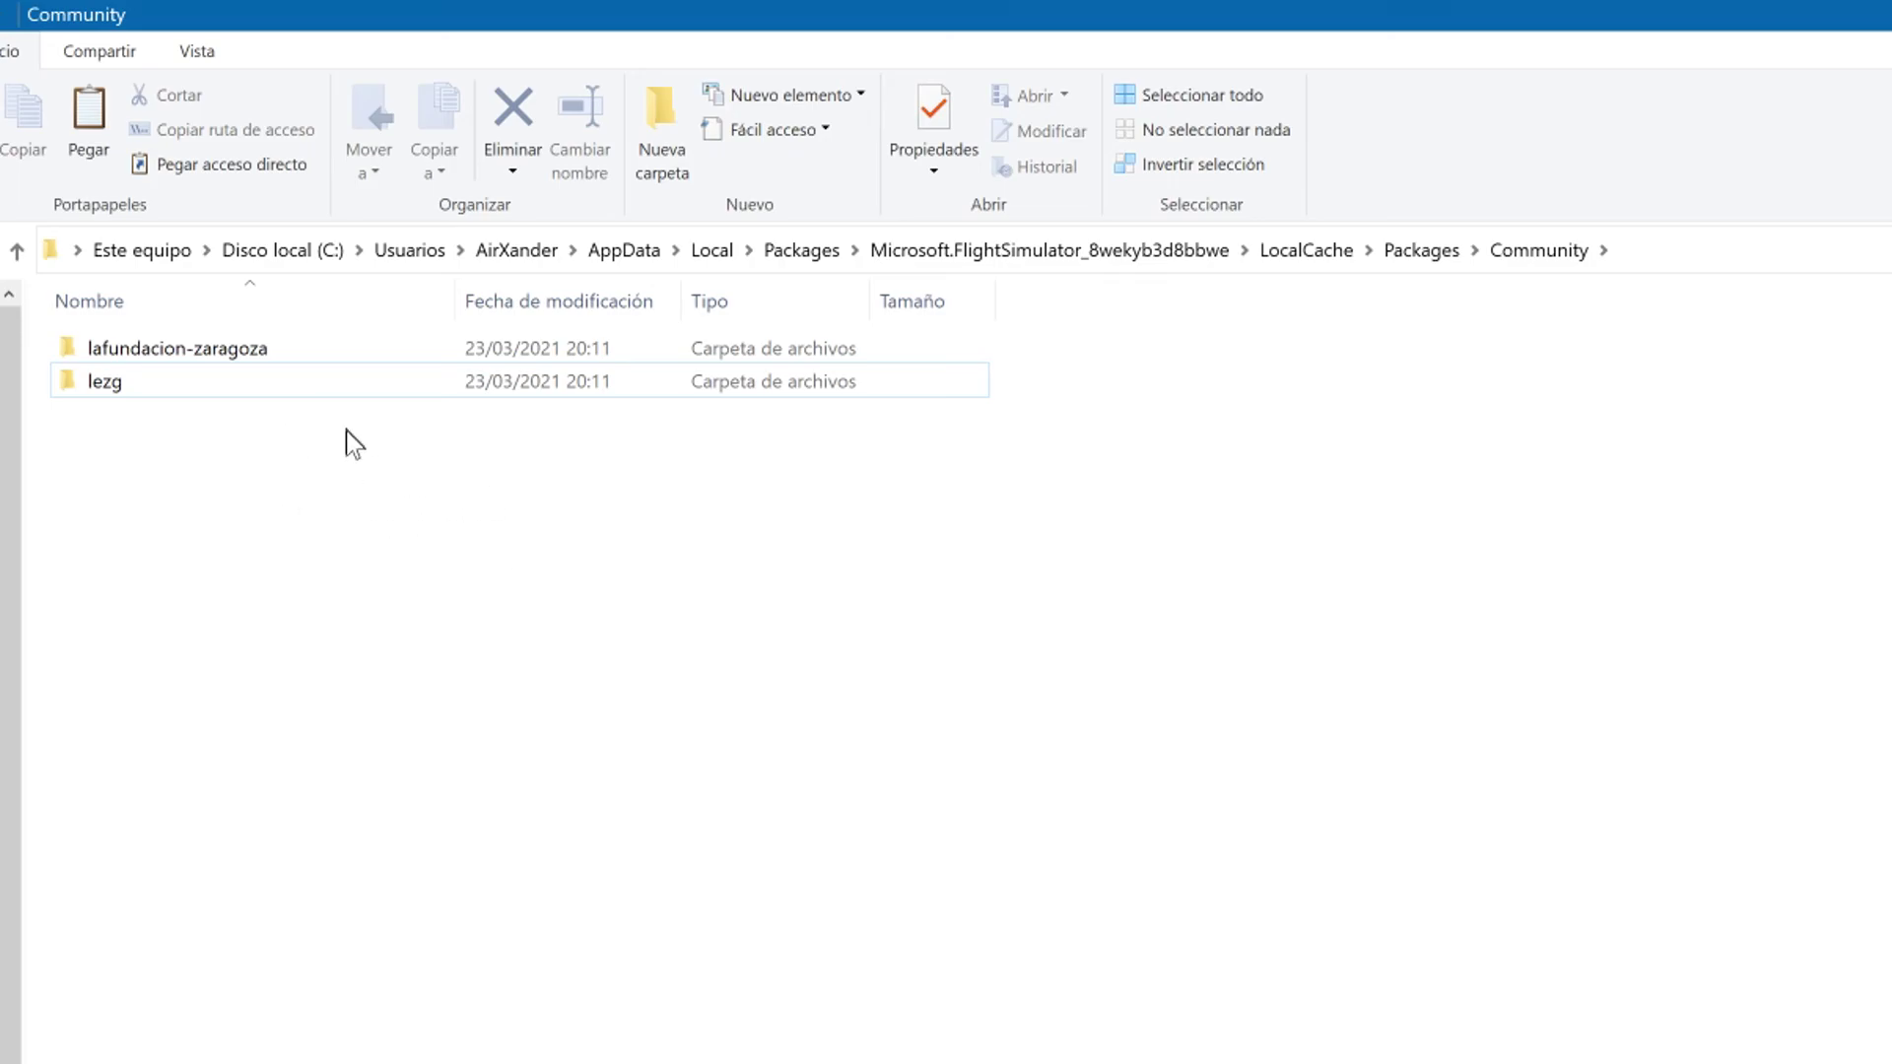
left_click_drag(340, 342, 49, 423)
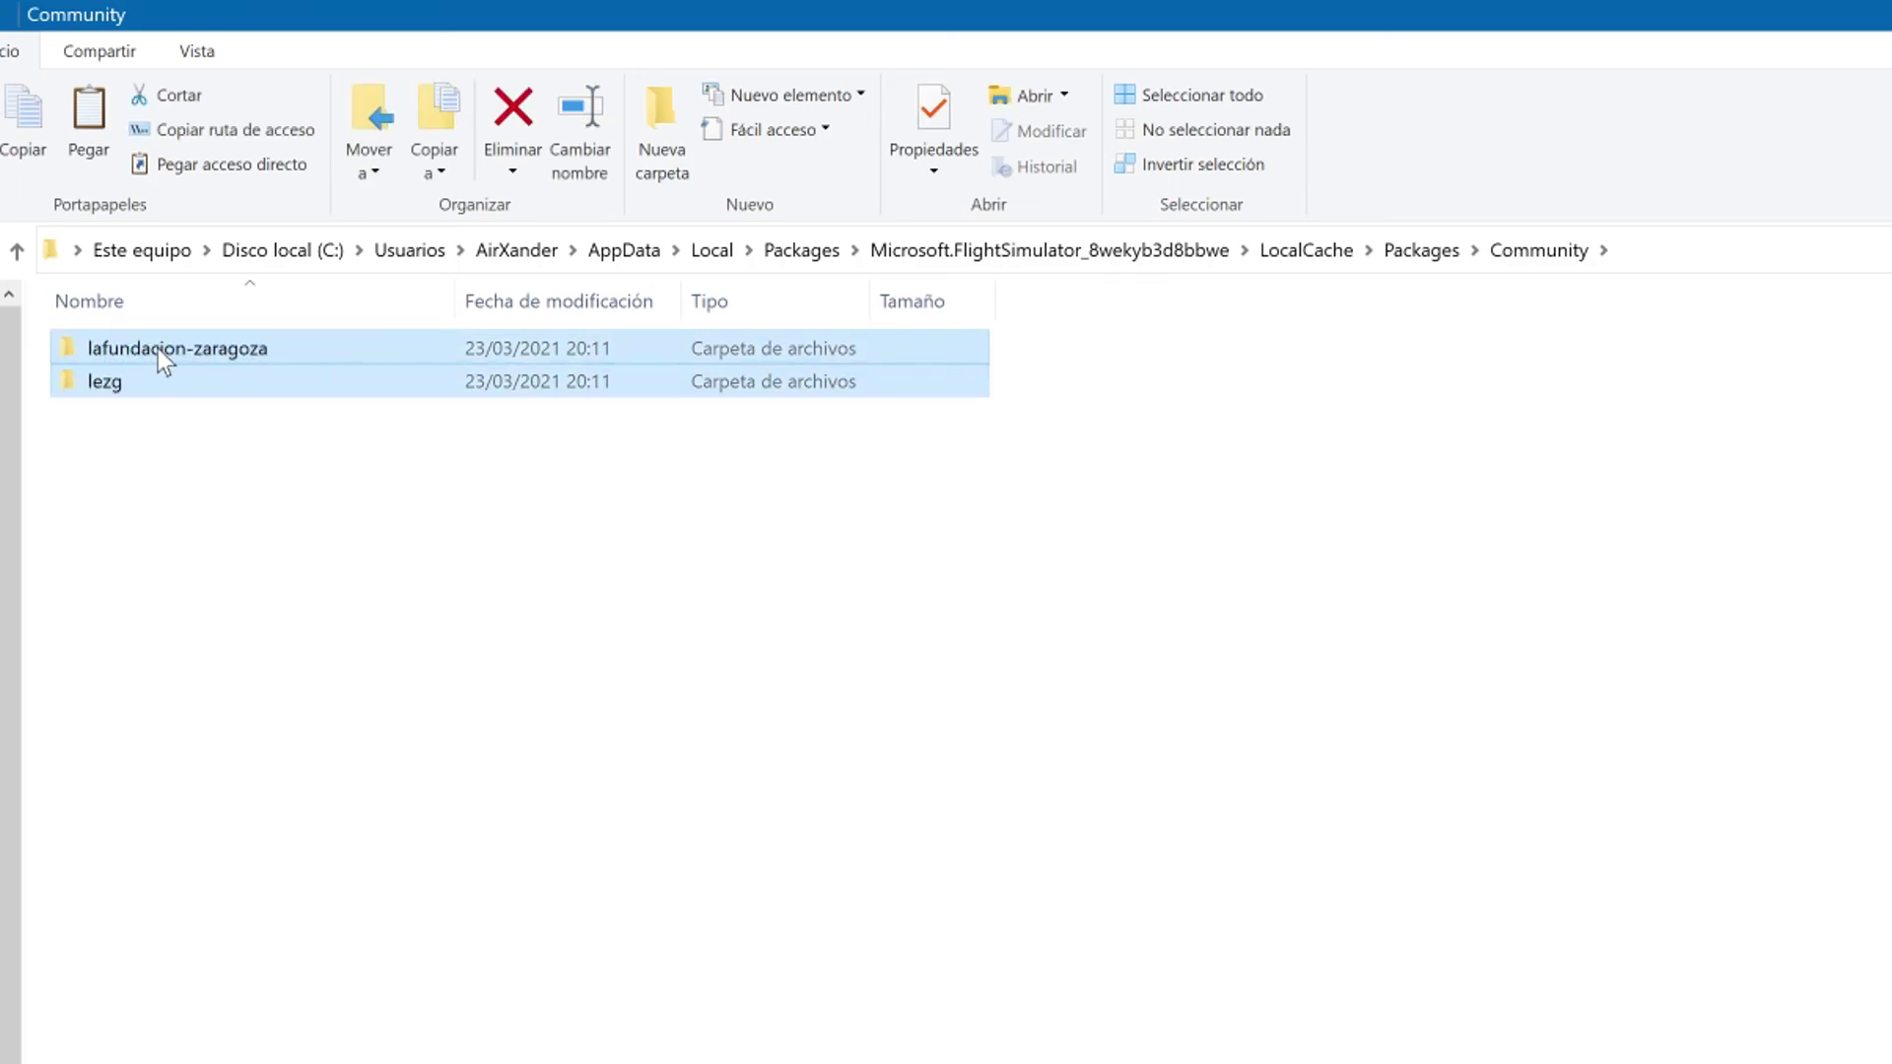
right_click(158, 349)
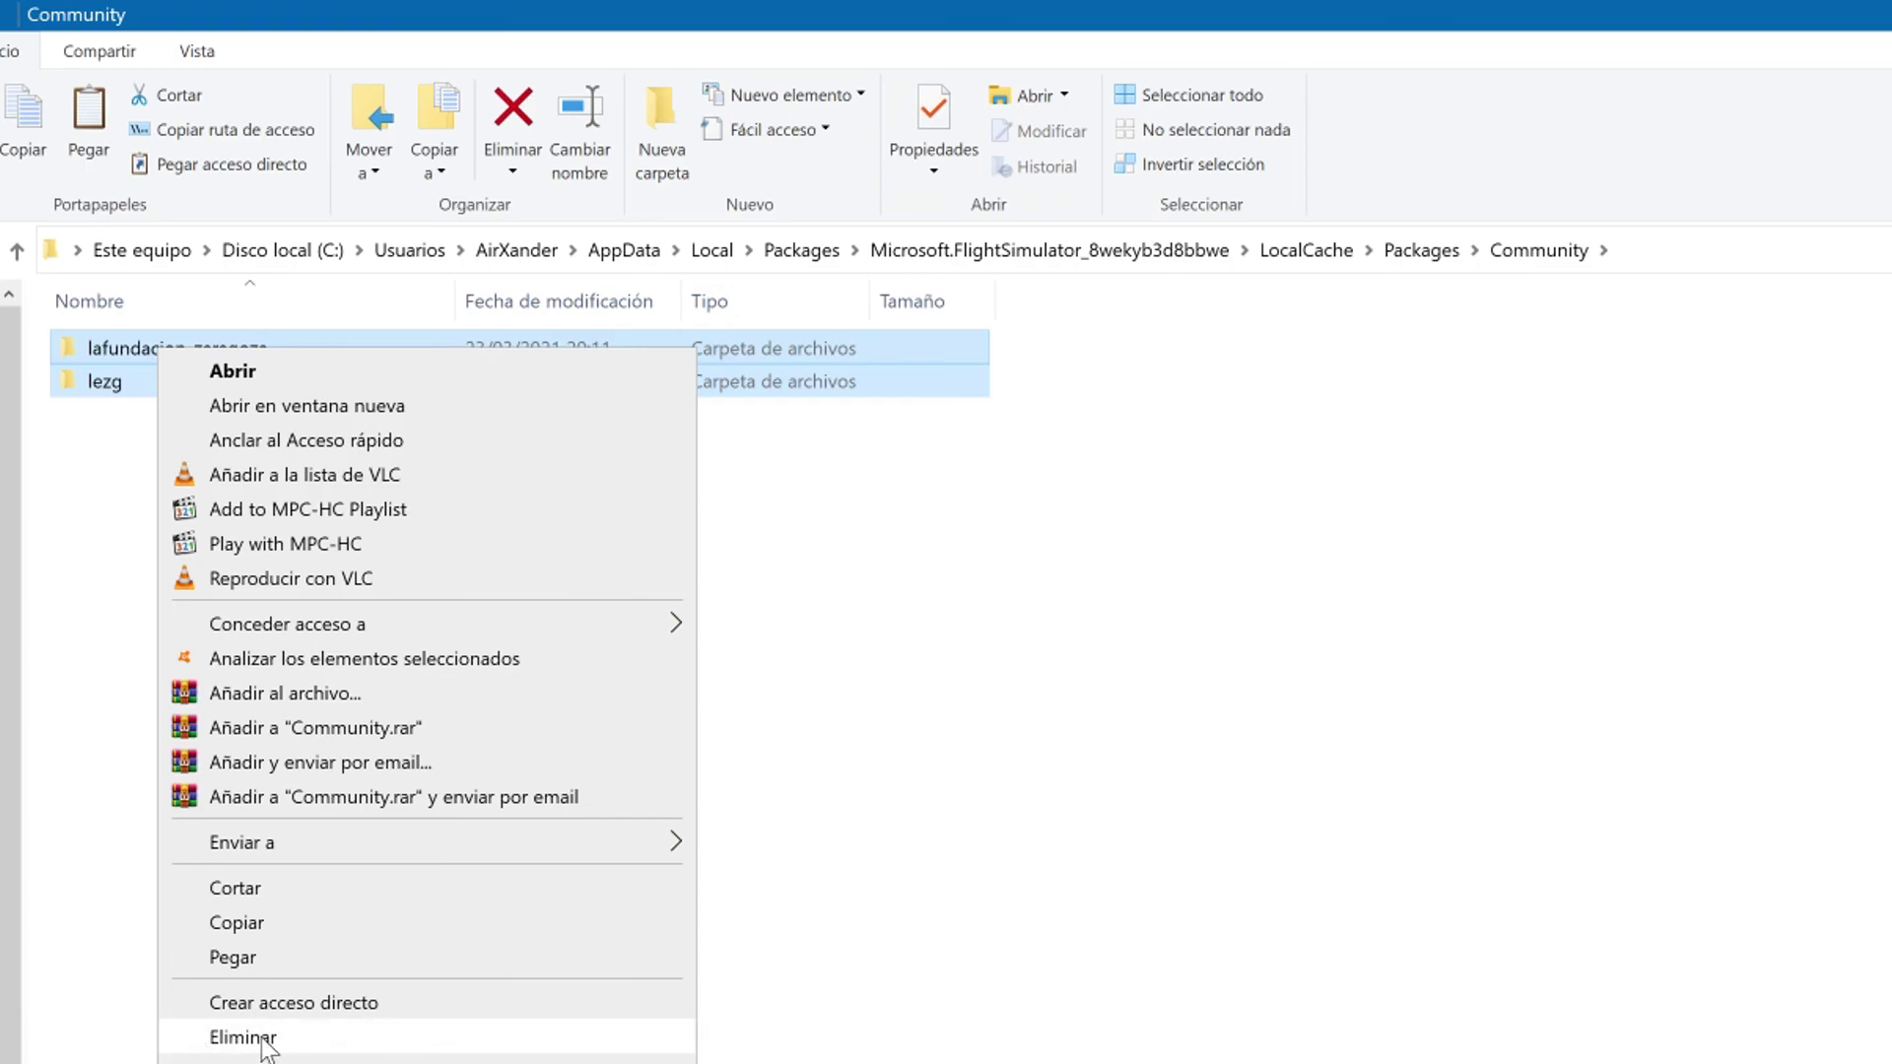
left_click(1007, 873)
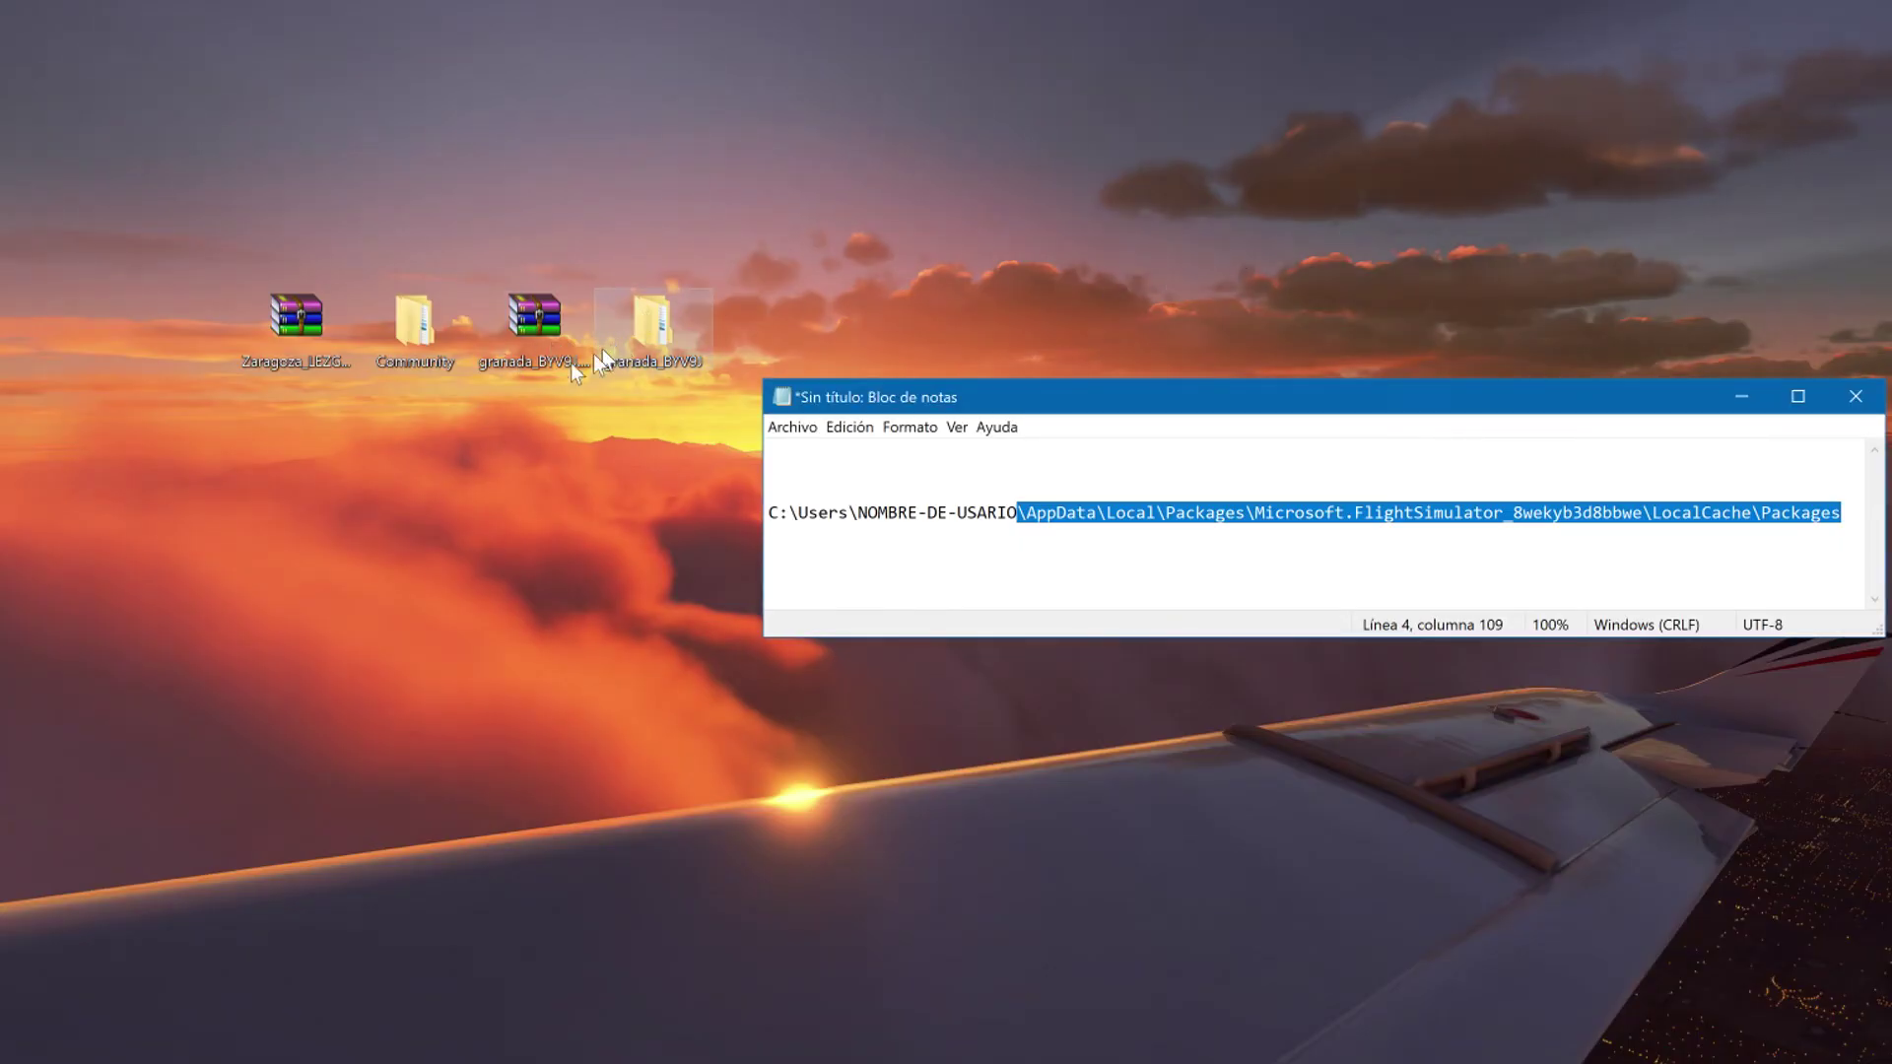
Step: Copy the granada folder from granada_BYV9J on the desktop into the simulator's Community folder and open the pasted copy
double_click(676, 329)
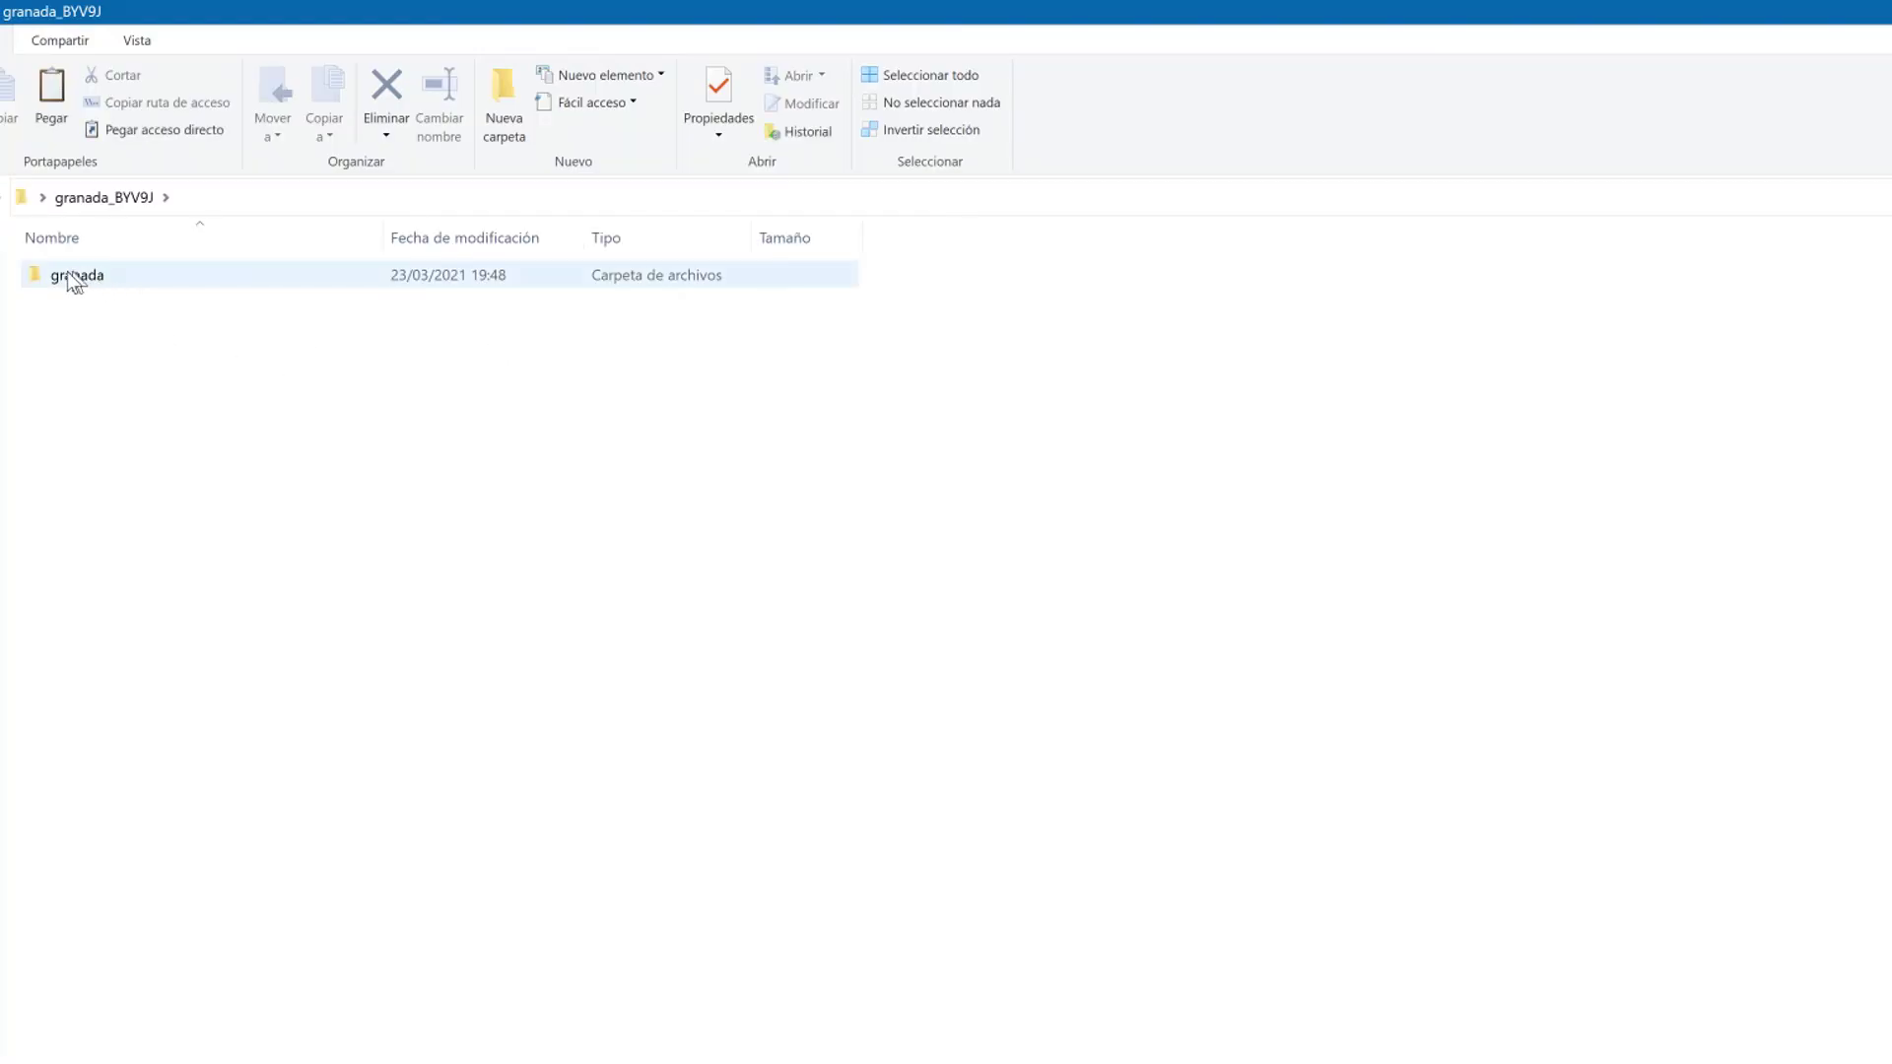
right_click(70, 277)
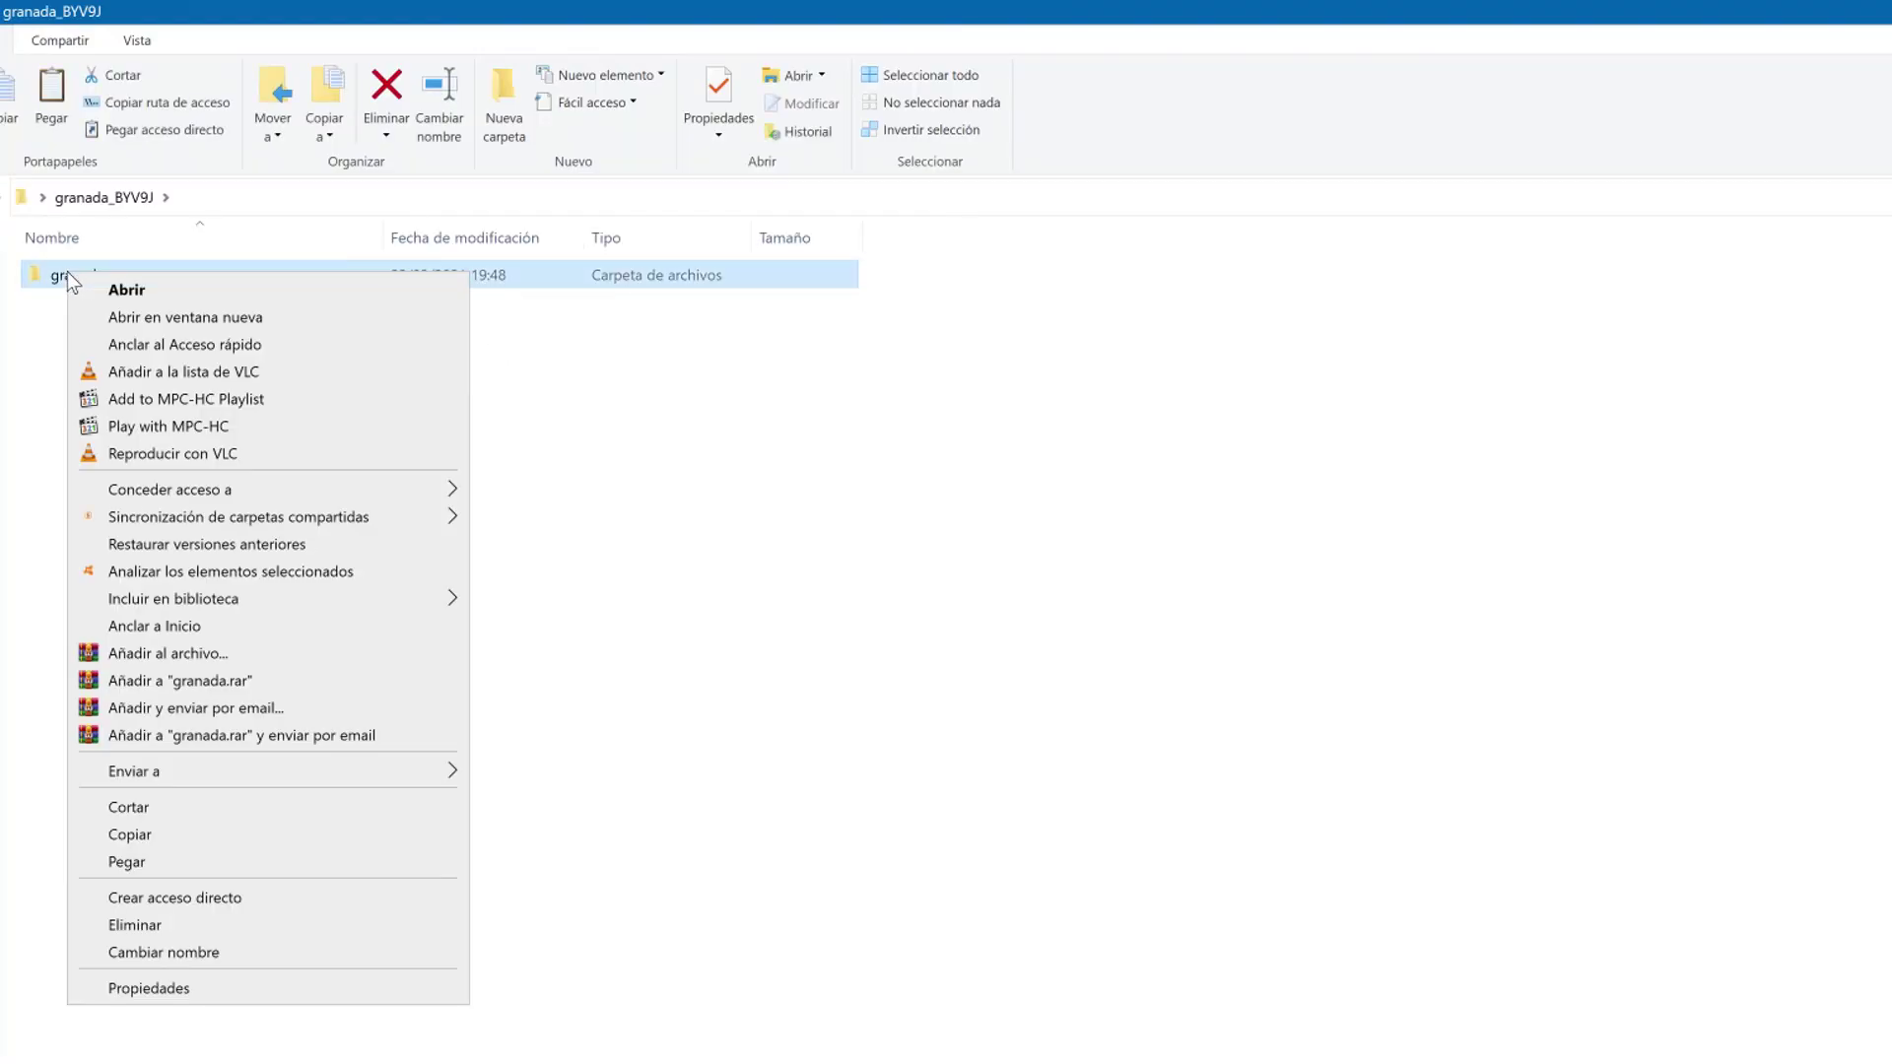
left_click(148, 833)
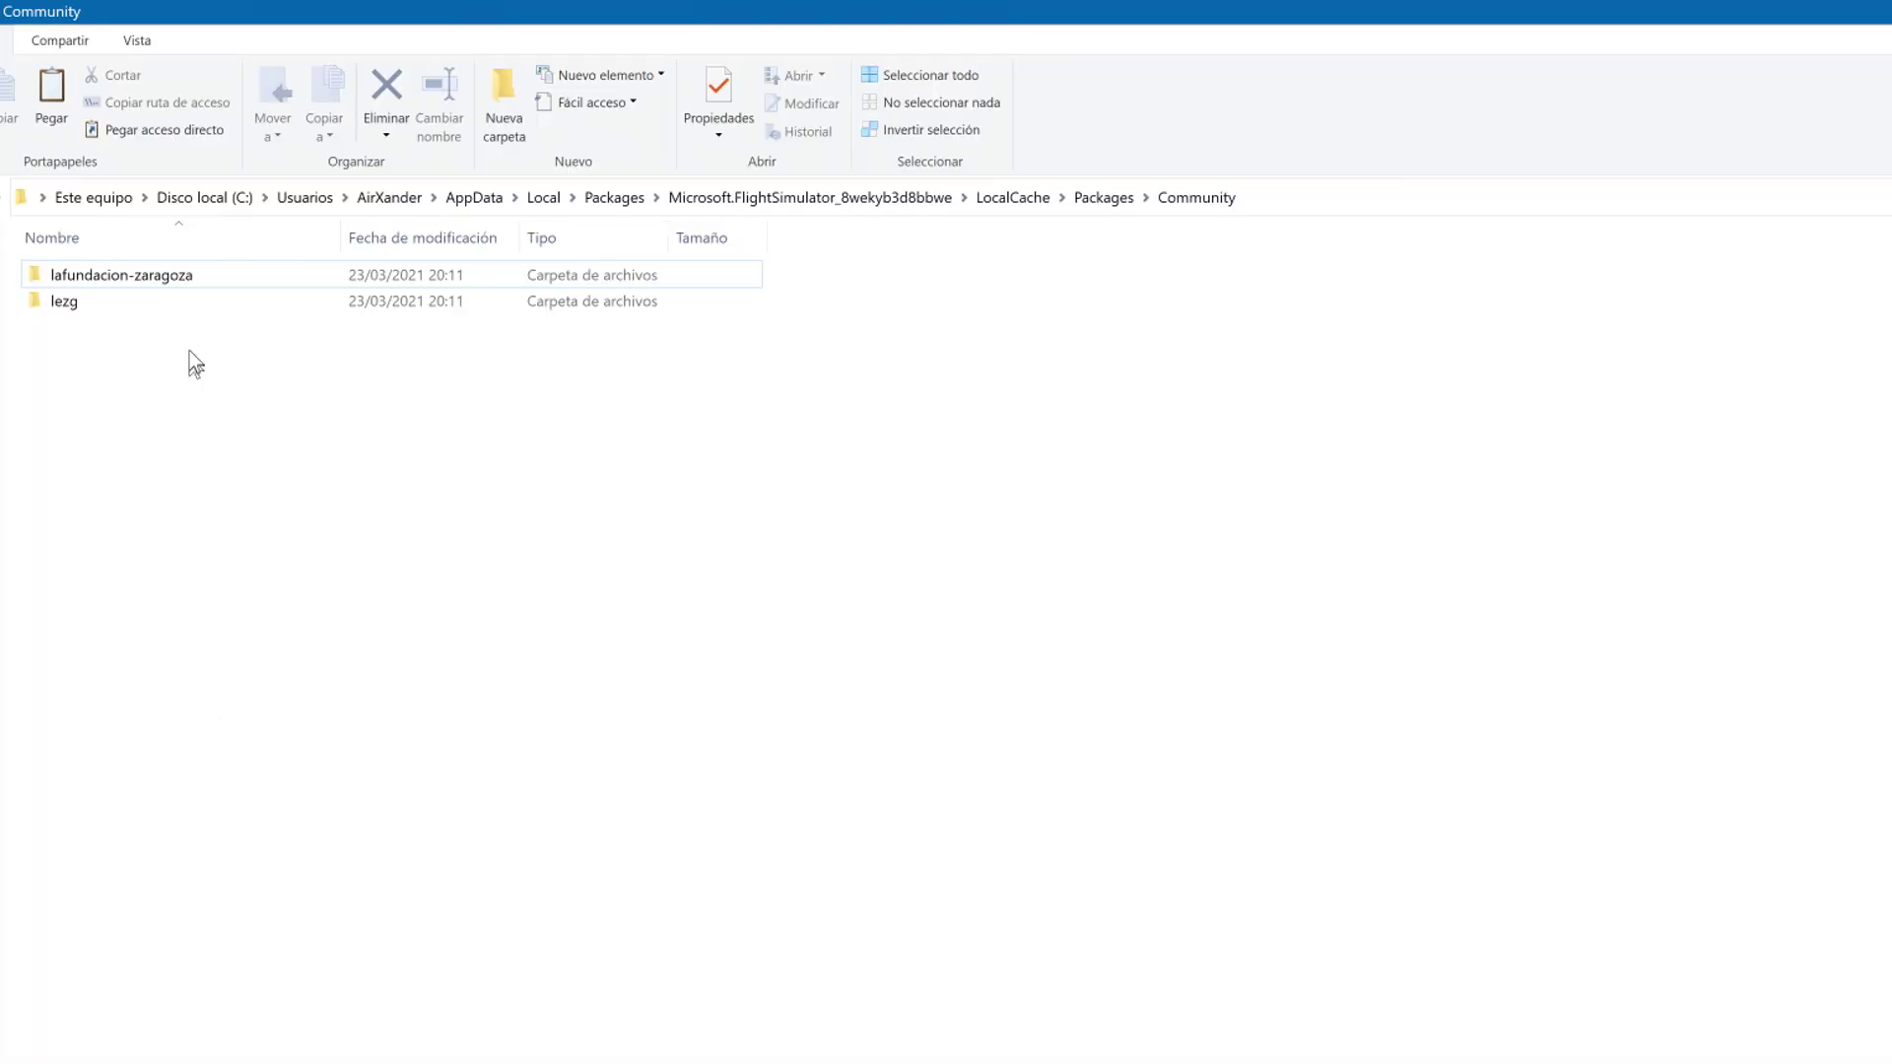
right_click(186, 417)
left_click(246, 592)
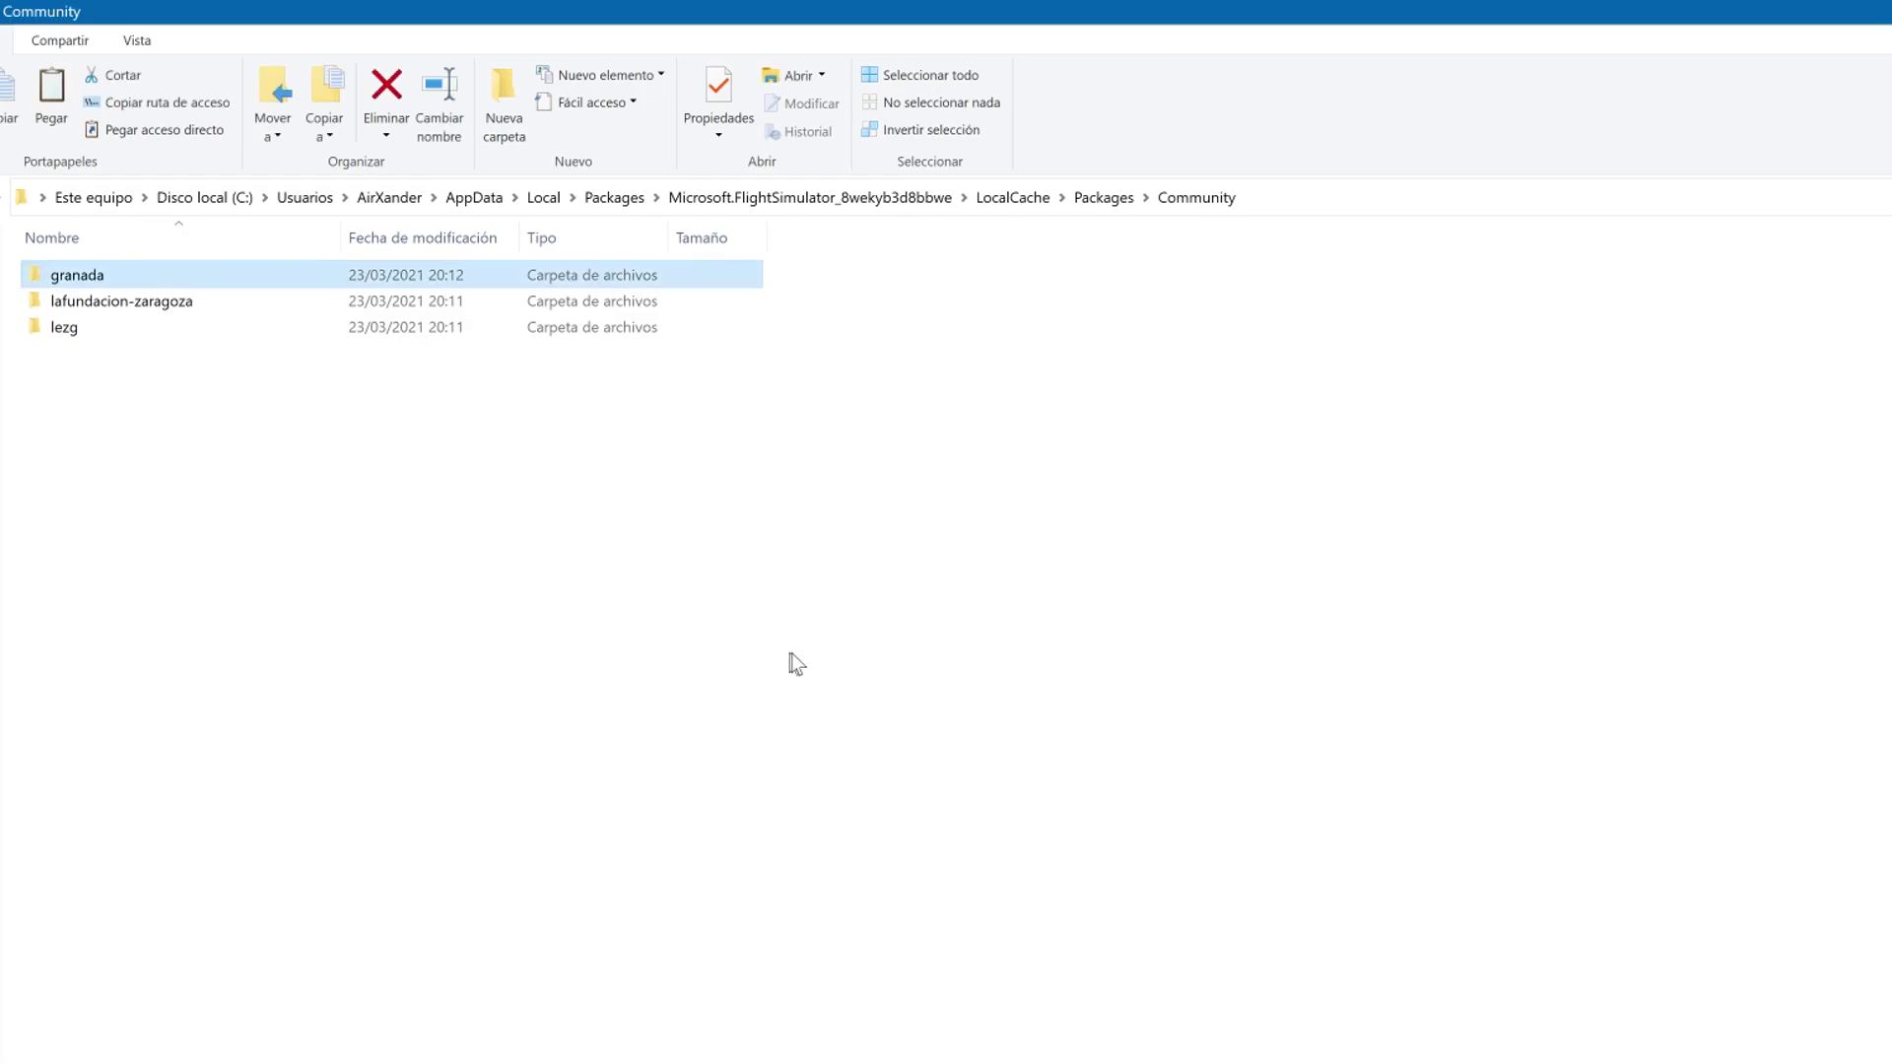
double_click(124, 279)
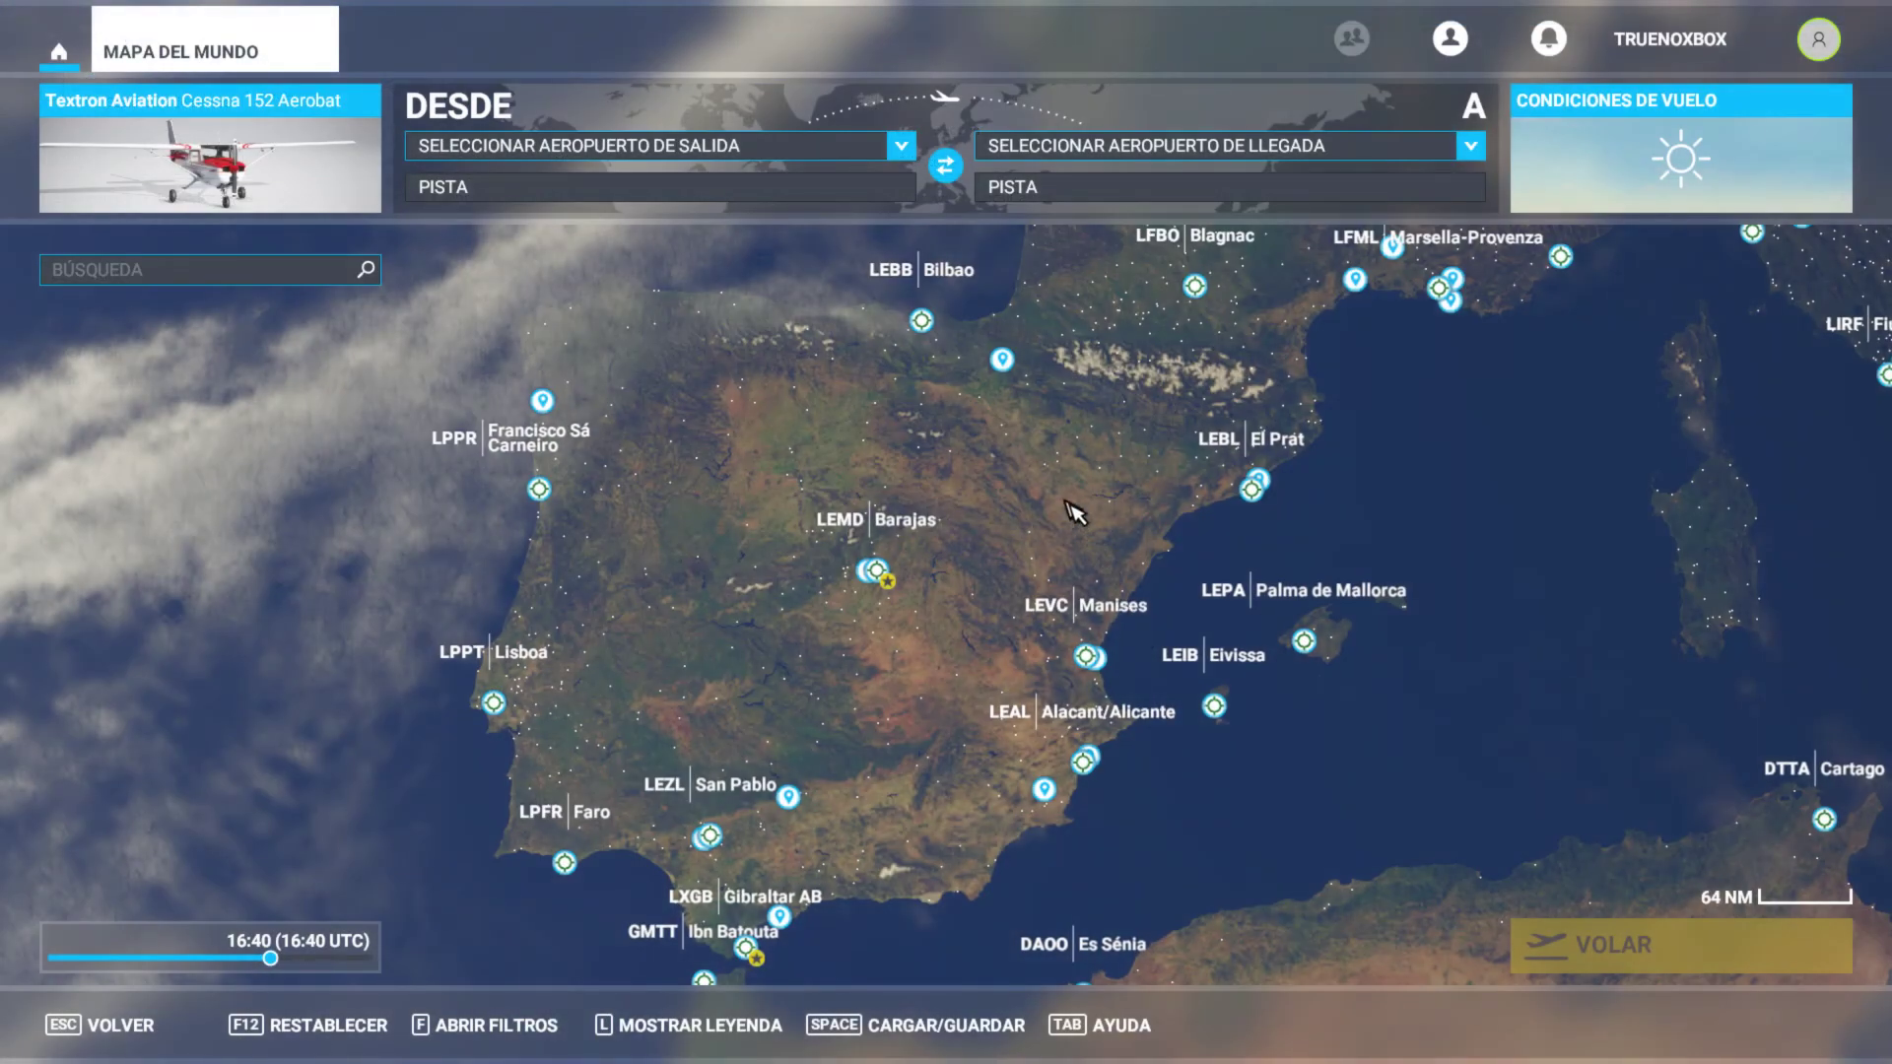
Step: Switch to Microsoft Flight Simulator and set LEZG Zaragoza as the departure airport on the world map
scroll(1084, 512, "up", 6)
scroll(979, 571, "up", 4)
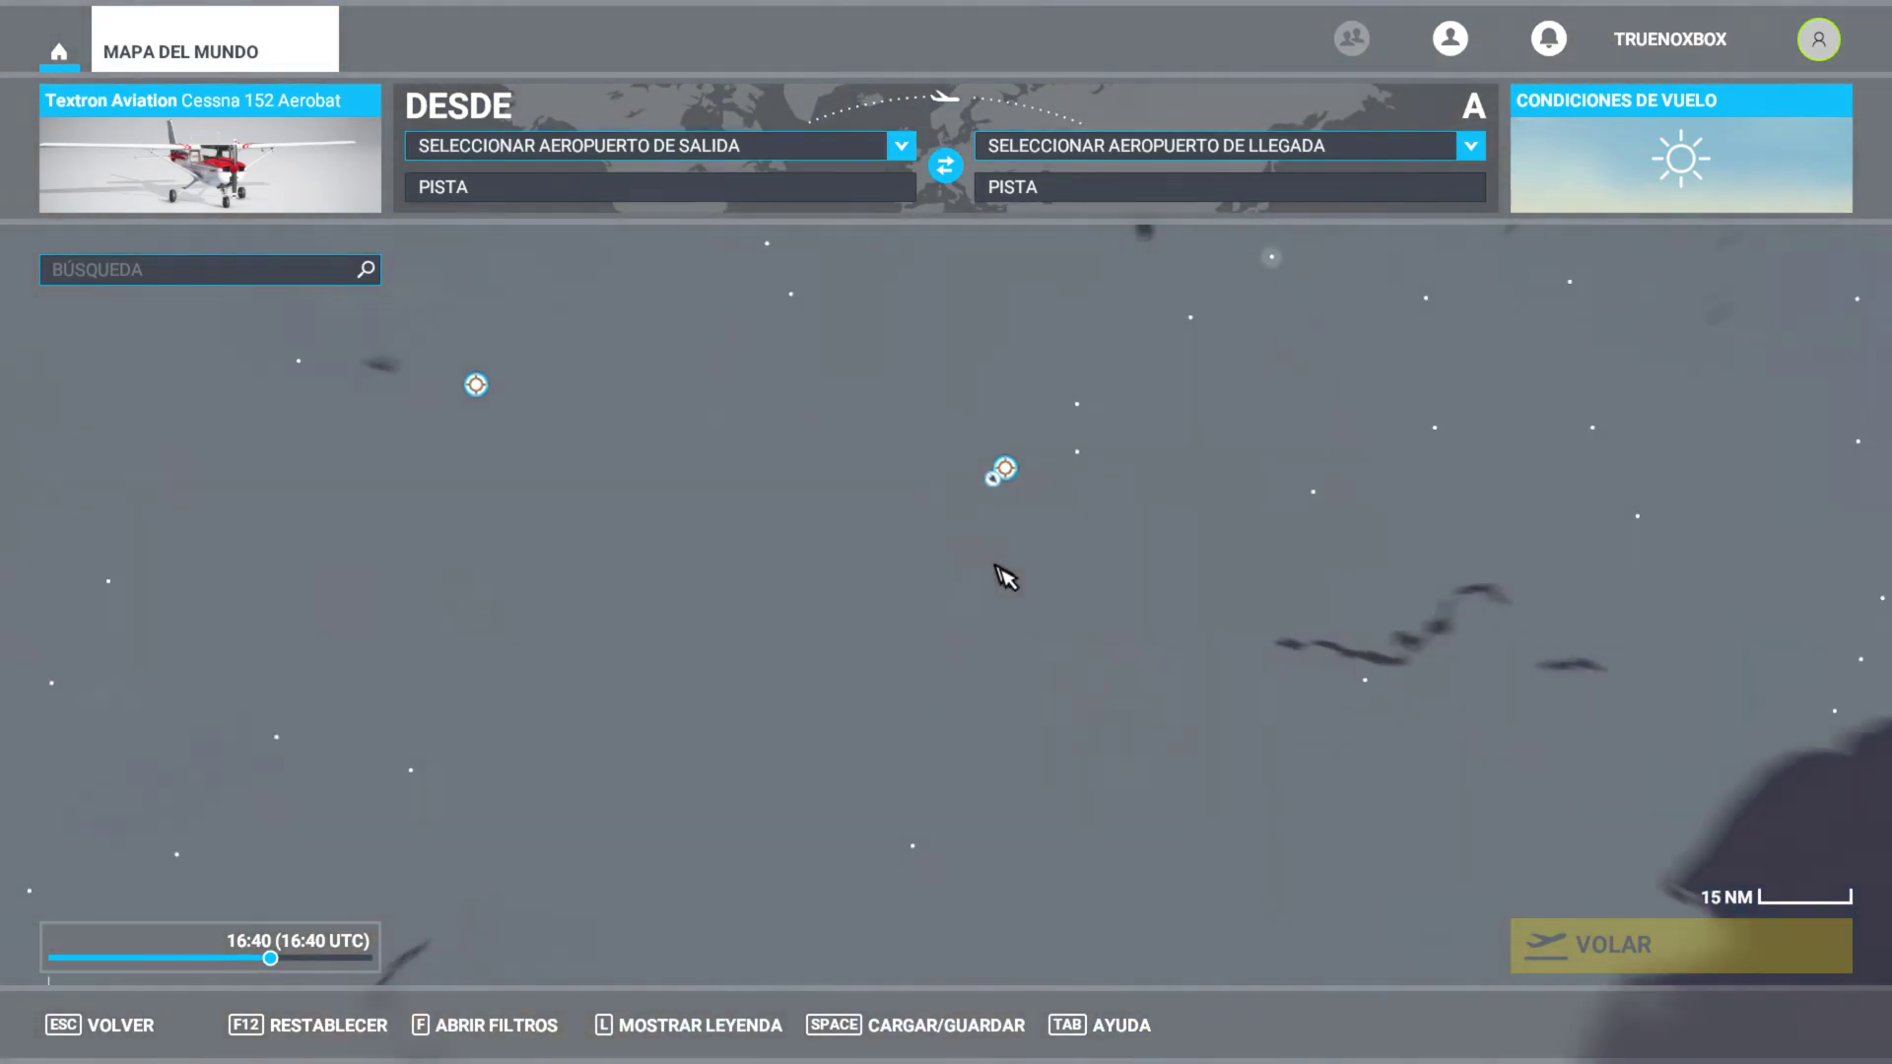
left_click(1027, 564)
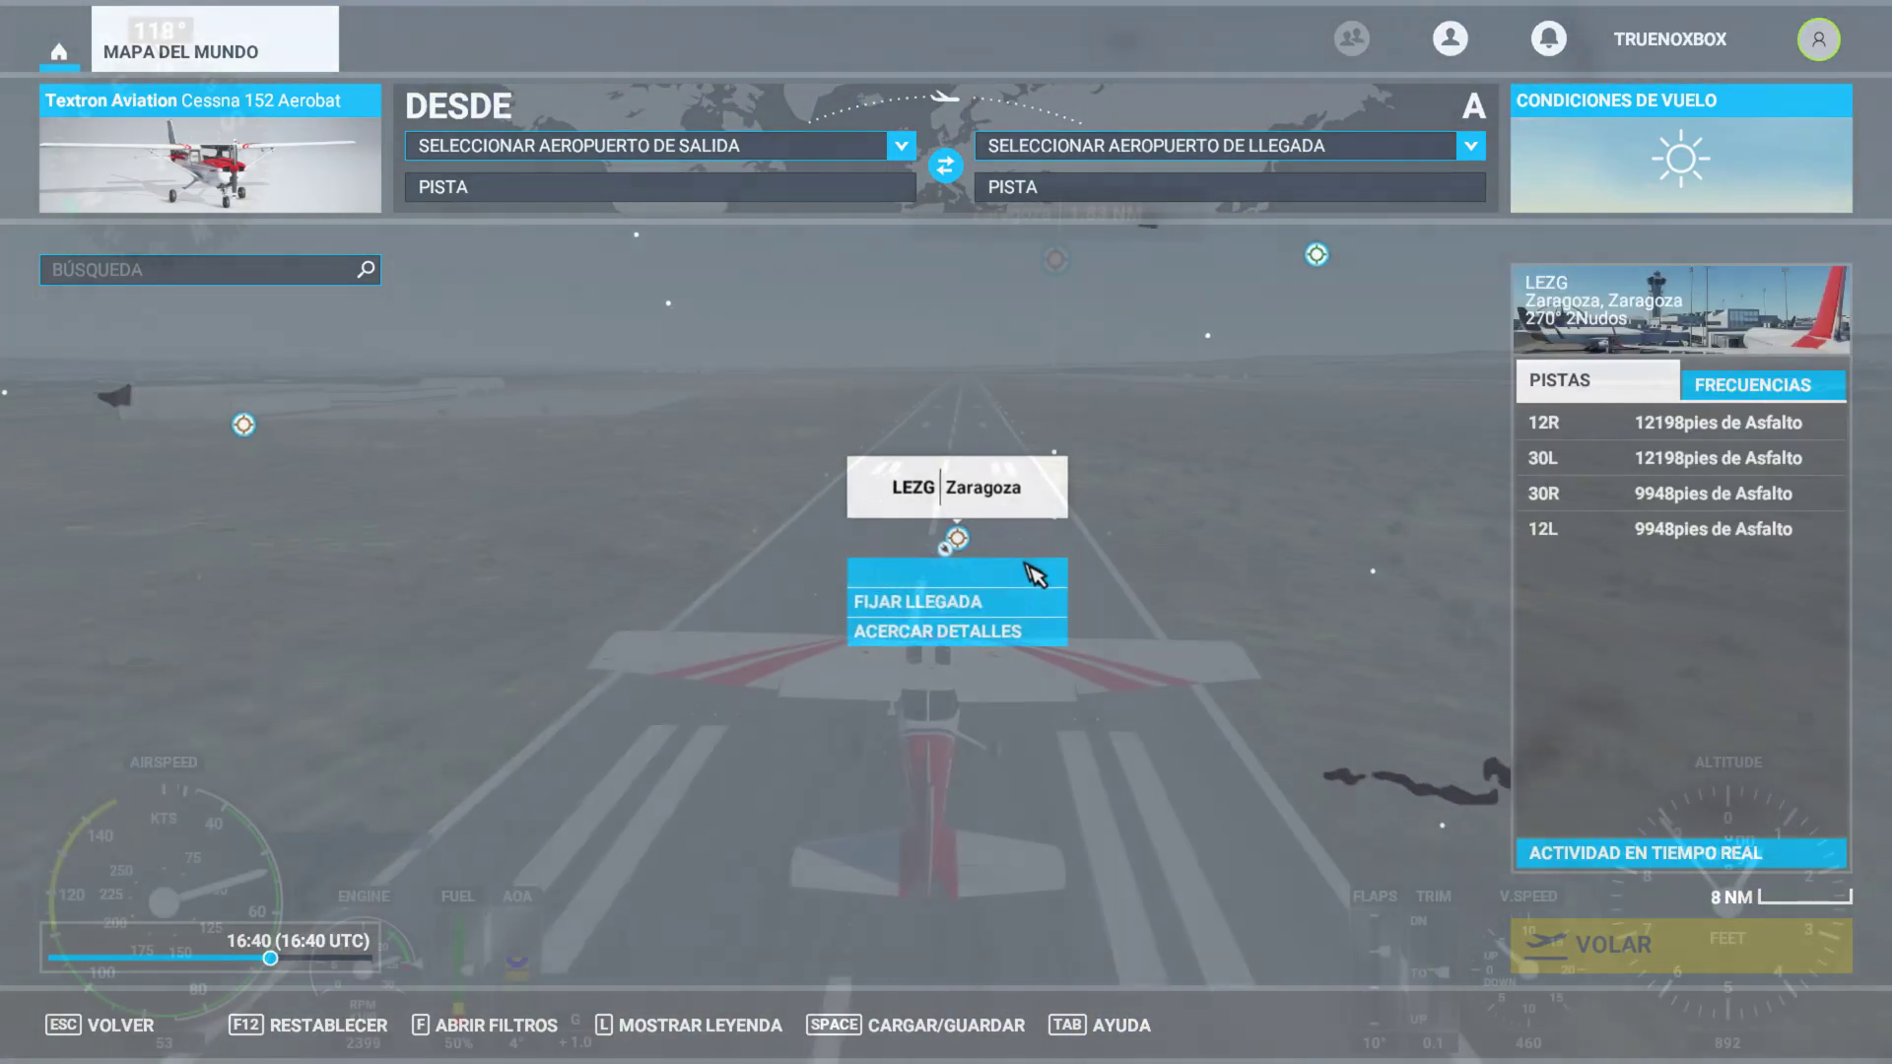